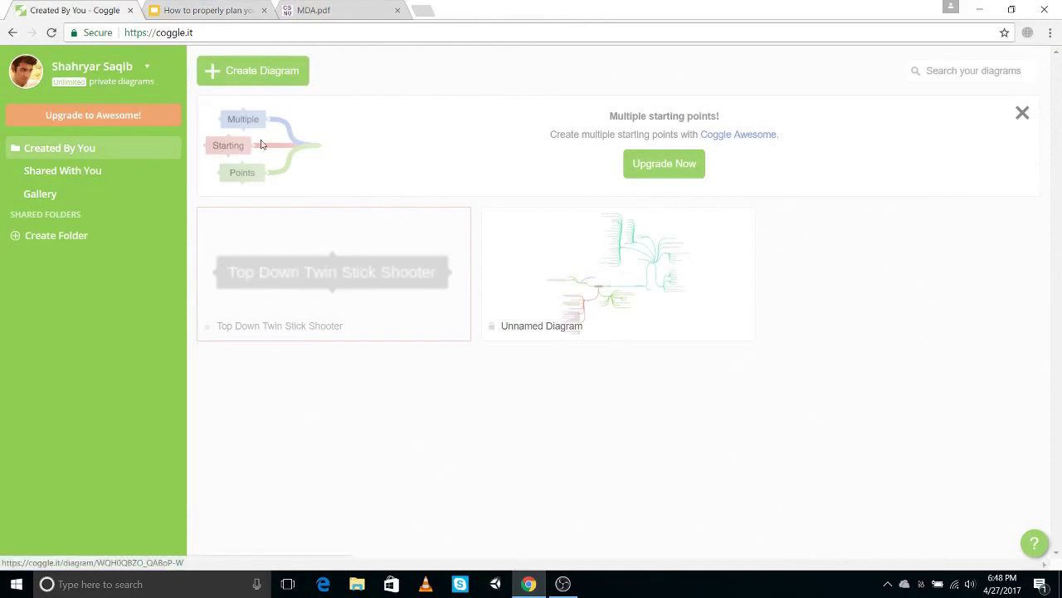
Step: Create a new diagram and title its central node "Top Down Shooter"
click(277, 73)
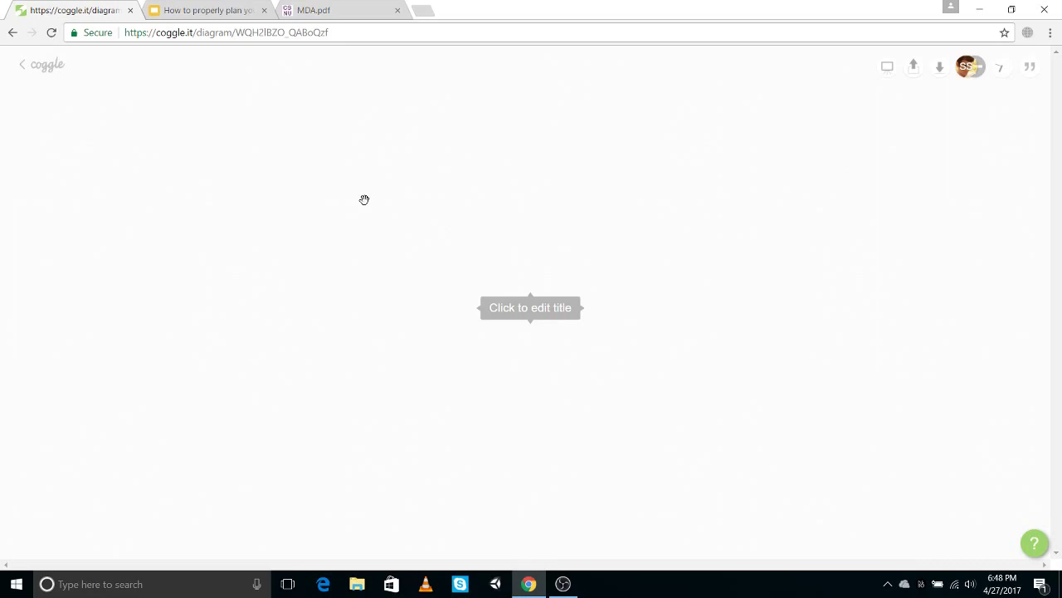
click(526, 308)
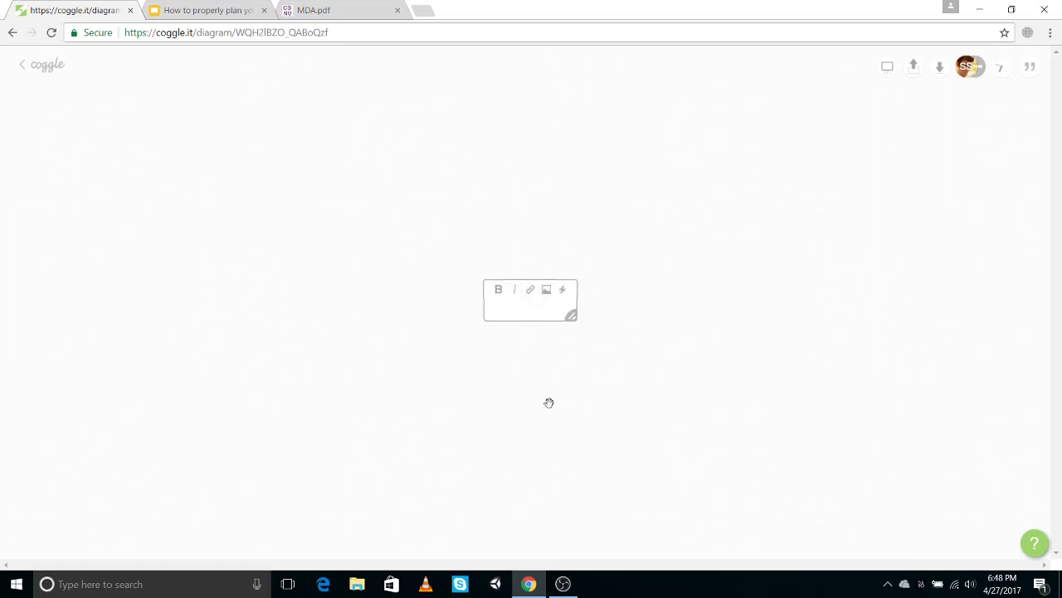
text(Top Down Shooter)
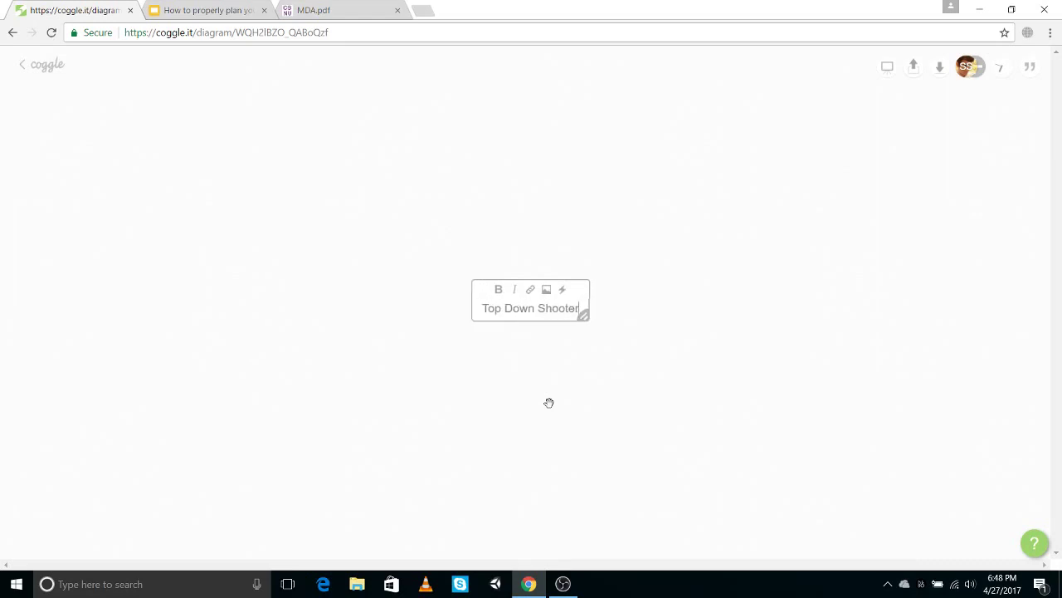
key(Return)
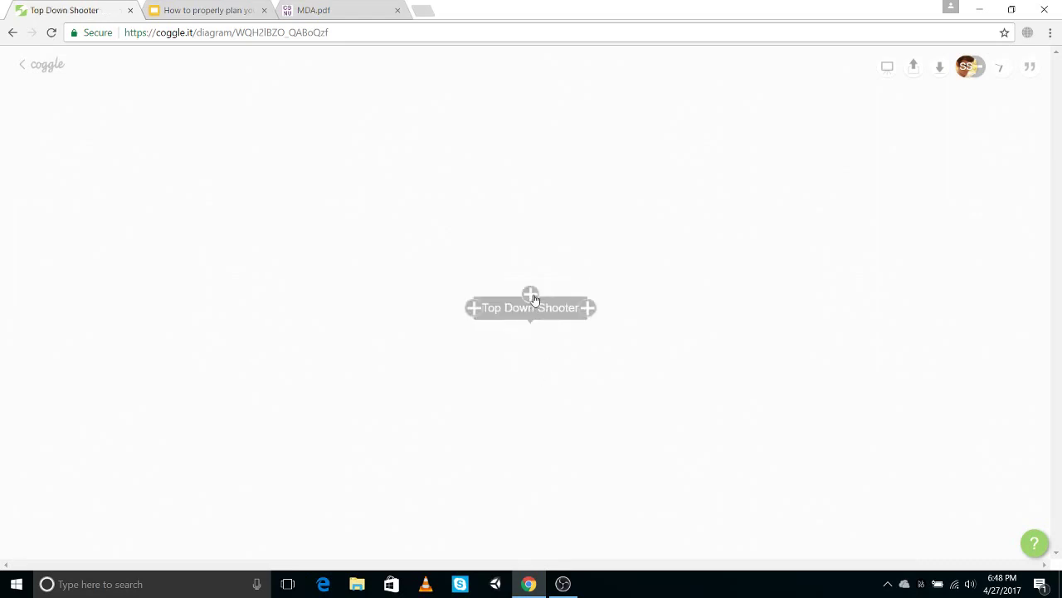
Step: Add four branches around the central node: Enums above, GameObjects to the right, Managers below and DataObjects to the left
click(531, 295)
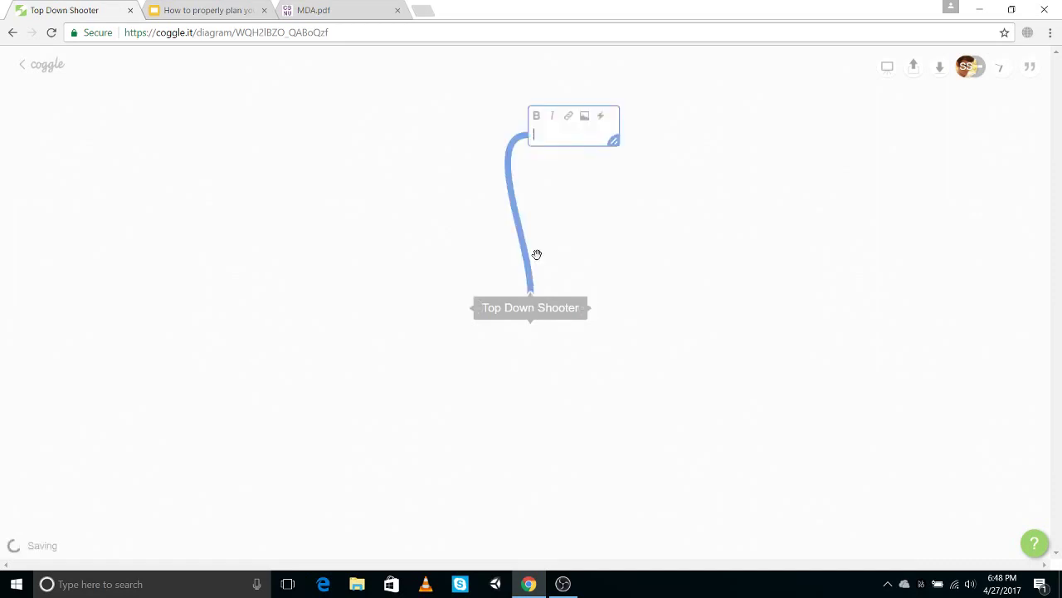
text(Enums)
key(Return)
click(594, 309)
text(Ga)
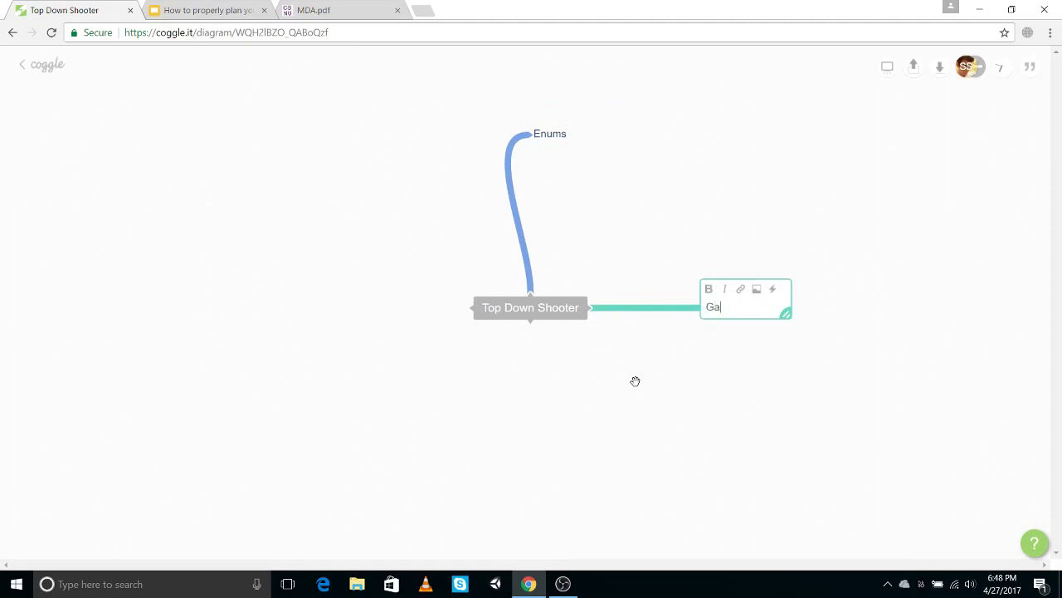
text(meObjects)
click(531, 322)
text(Managers)
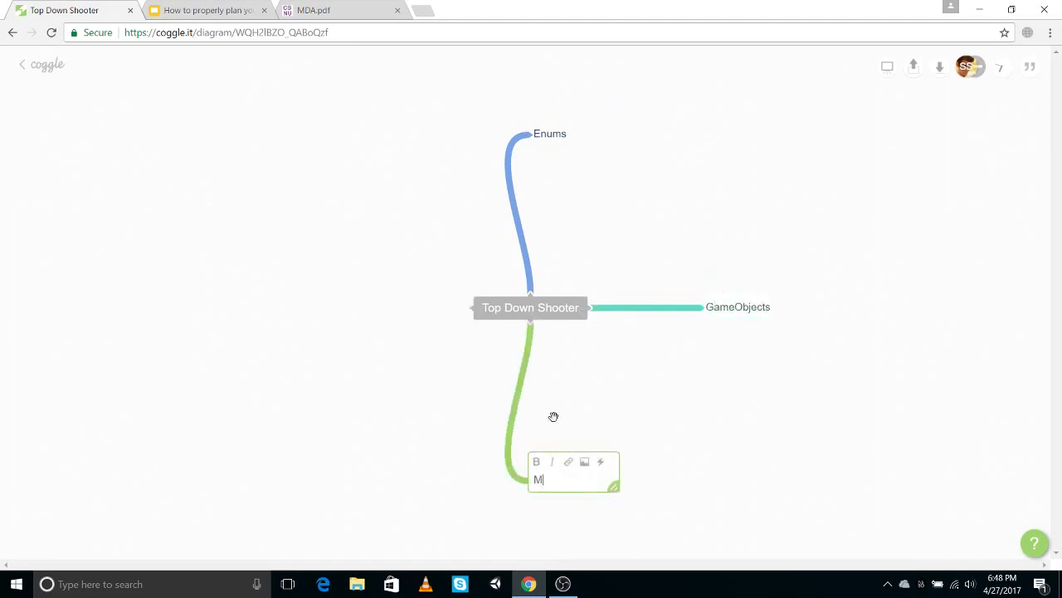
click(470, 313)
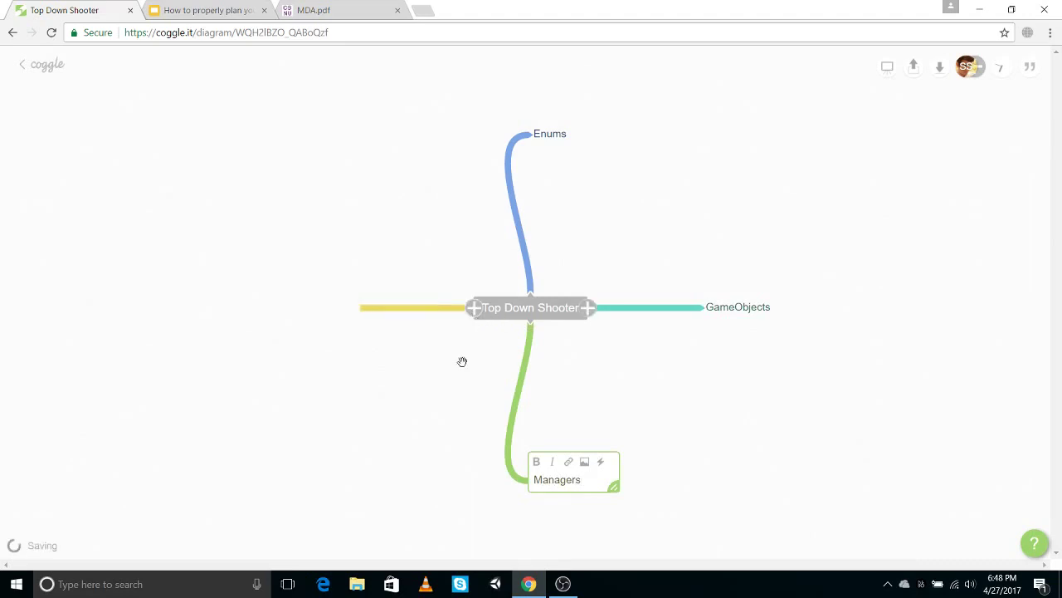
text(DataObjects)
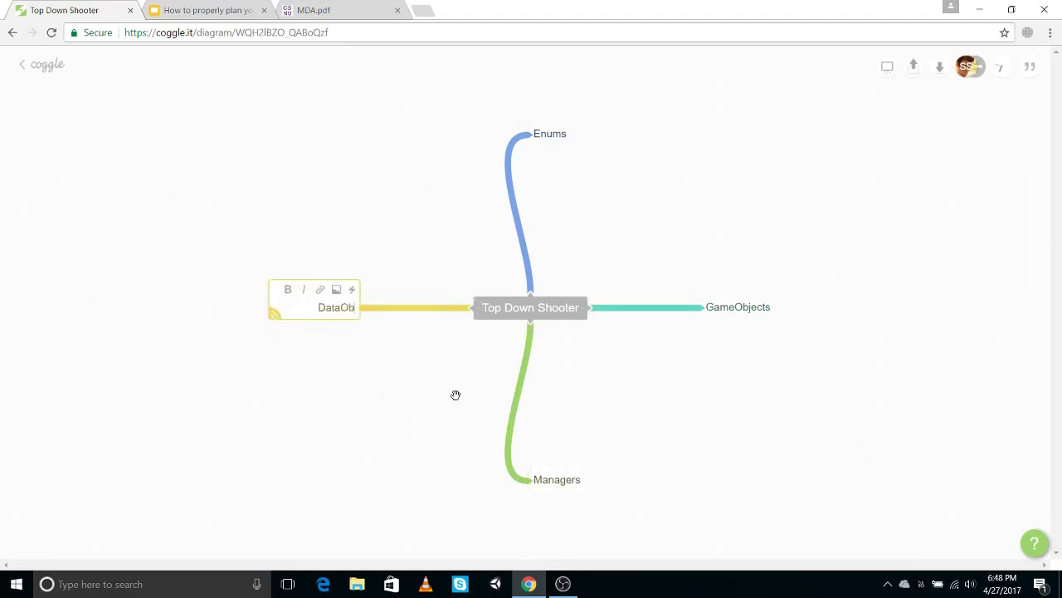
click(455, 395)
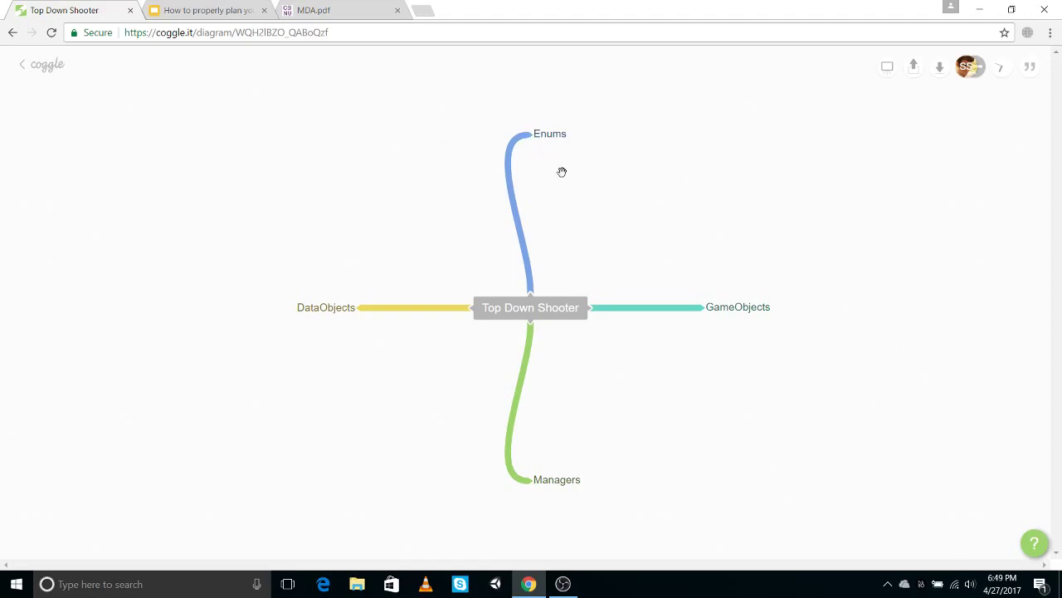
Step: Add a child branch named GunType to the Enums branch
drag(562, 180, 551, 199)
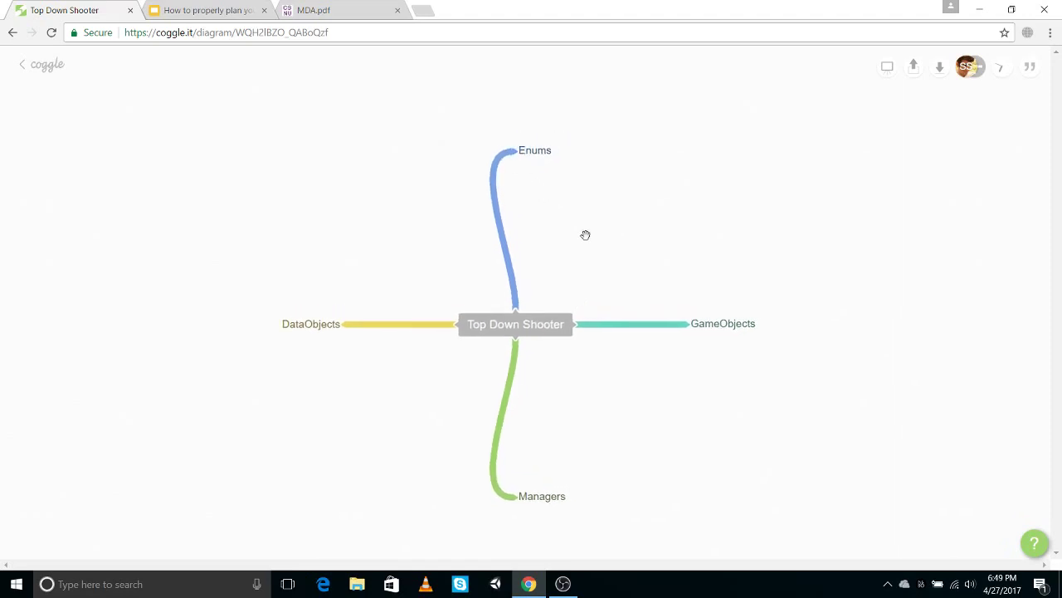
drag(585, 233, 579, 240)
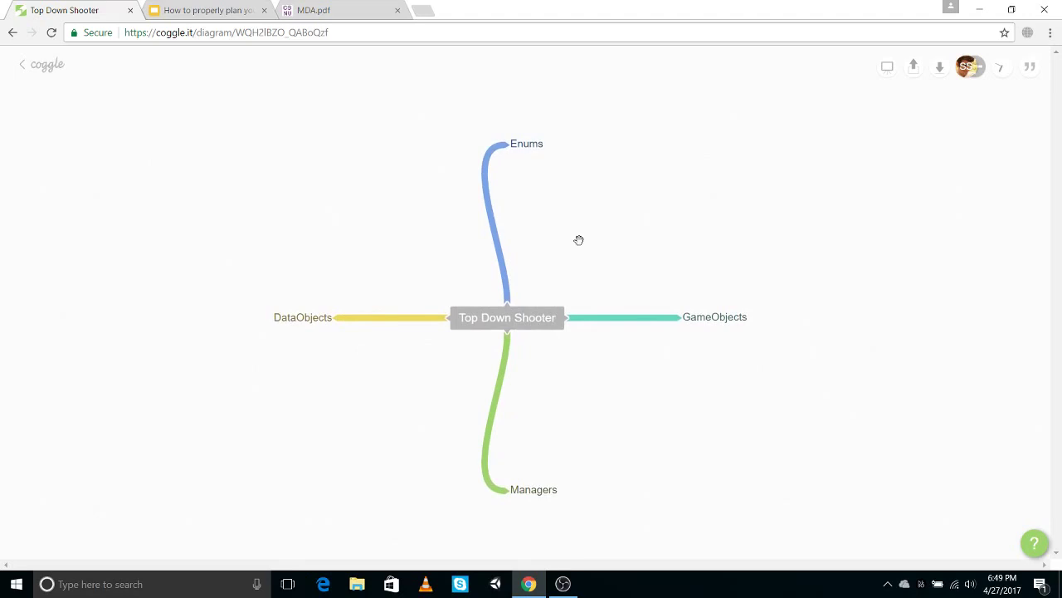
click(507, 145)
text(Gun)
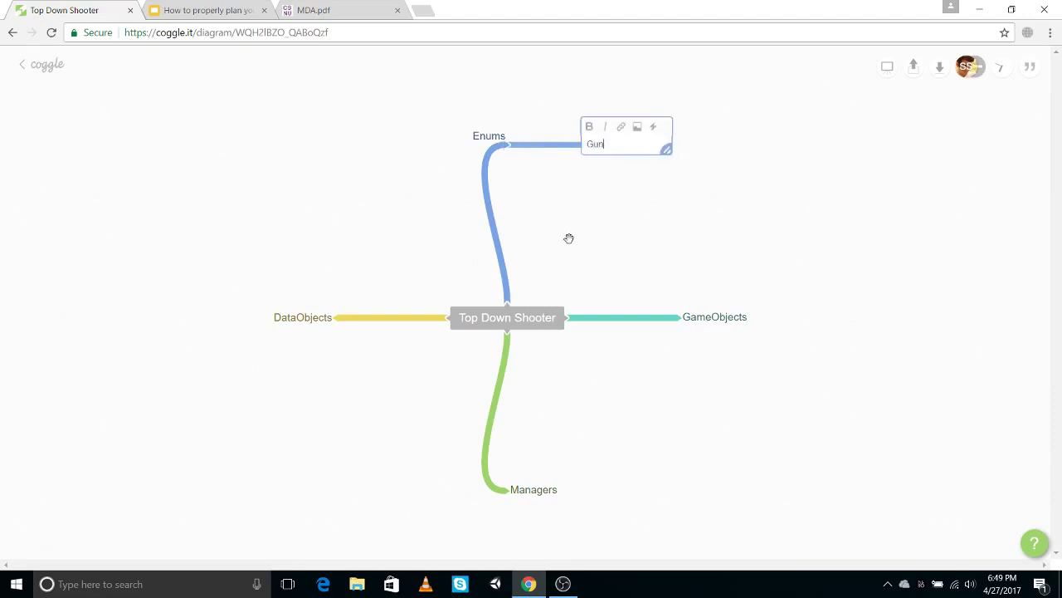
text( Ty)
key(BackSpace)
key(BackSpace)
key(BackSpace)
text(Type)
click(636, 183)
Step: Add three child branches to GunType named Rifles, Smgs and Pistols
key(Tab)
text(Rifles)
click(616, 228)
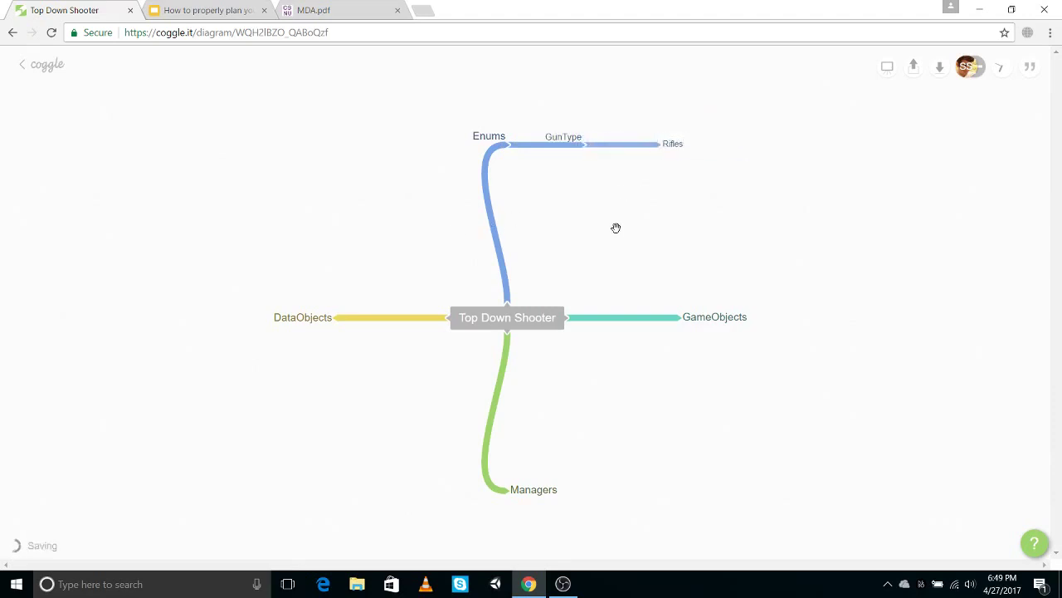
click(588, 146)
text(Smgs)
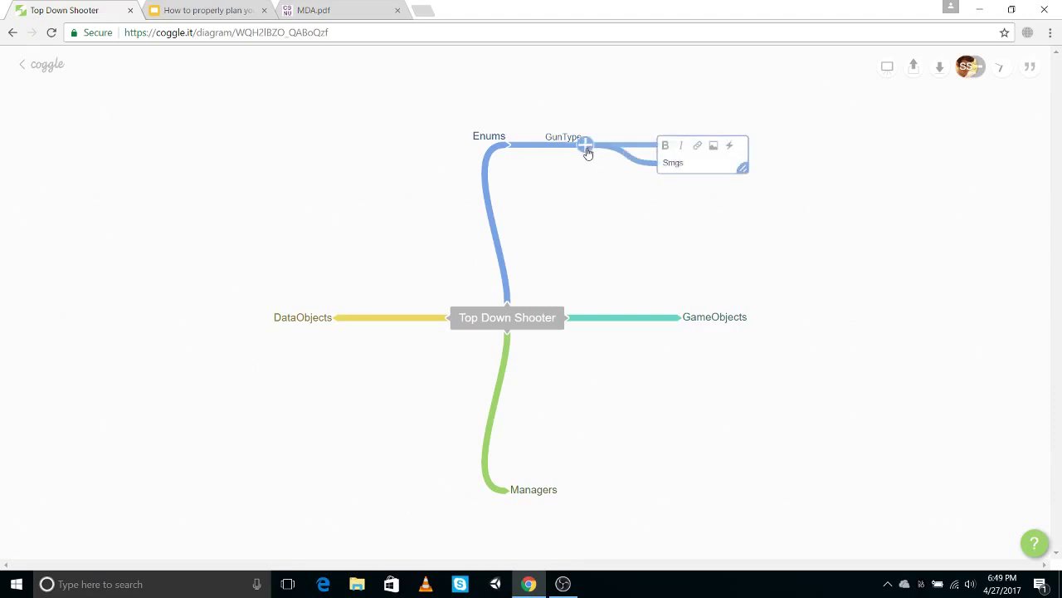
click(589, 150)
text(Pistols)
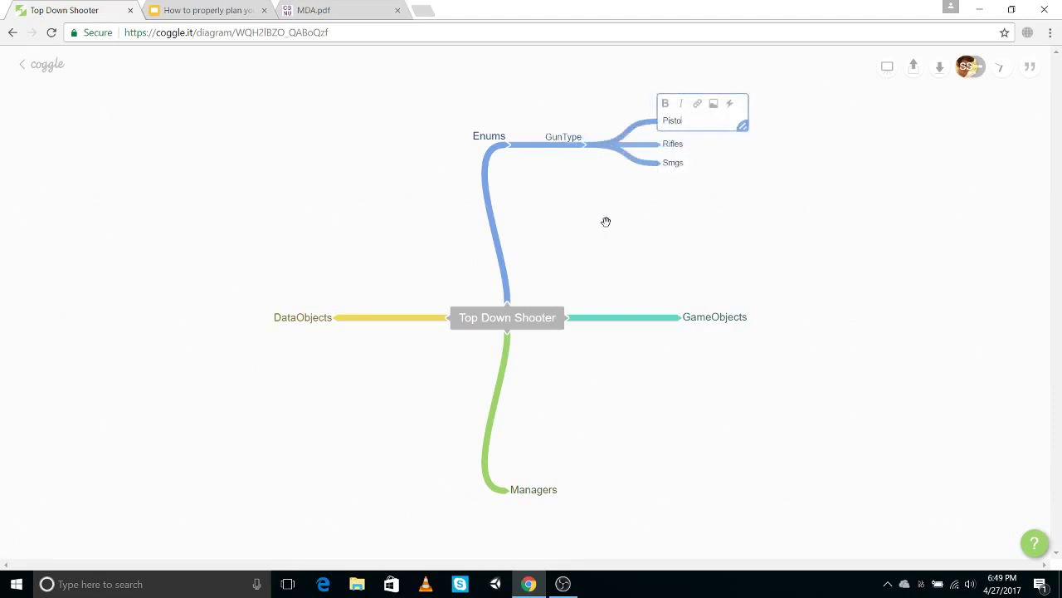
click(591, 219)
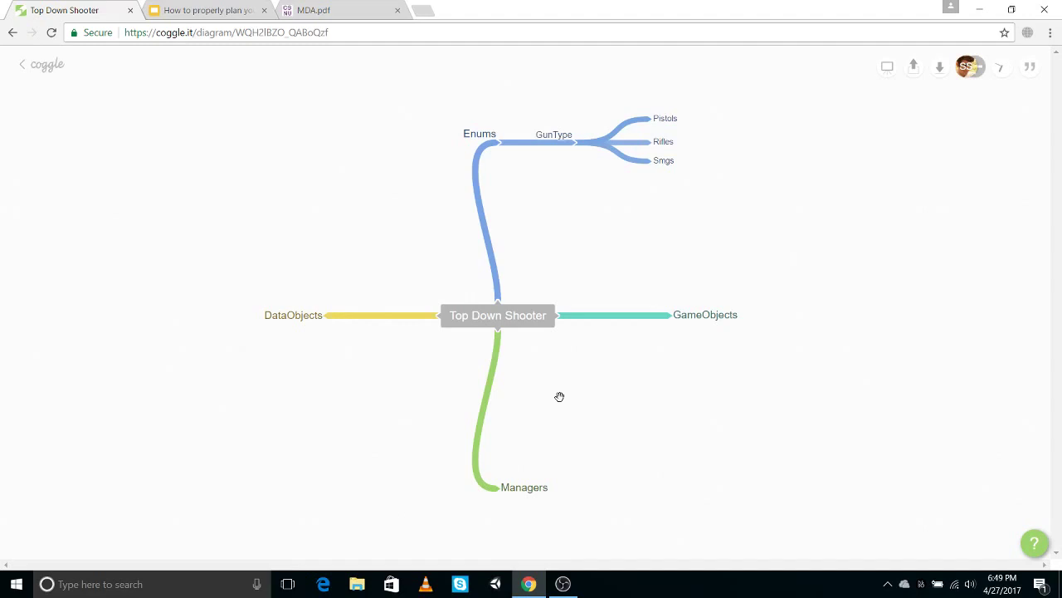
Step: Add a child branch named InputManager to the Managers branch
scroll(559, 457, down, 1)
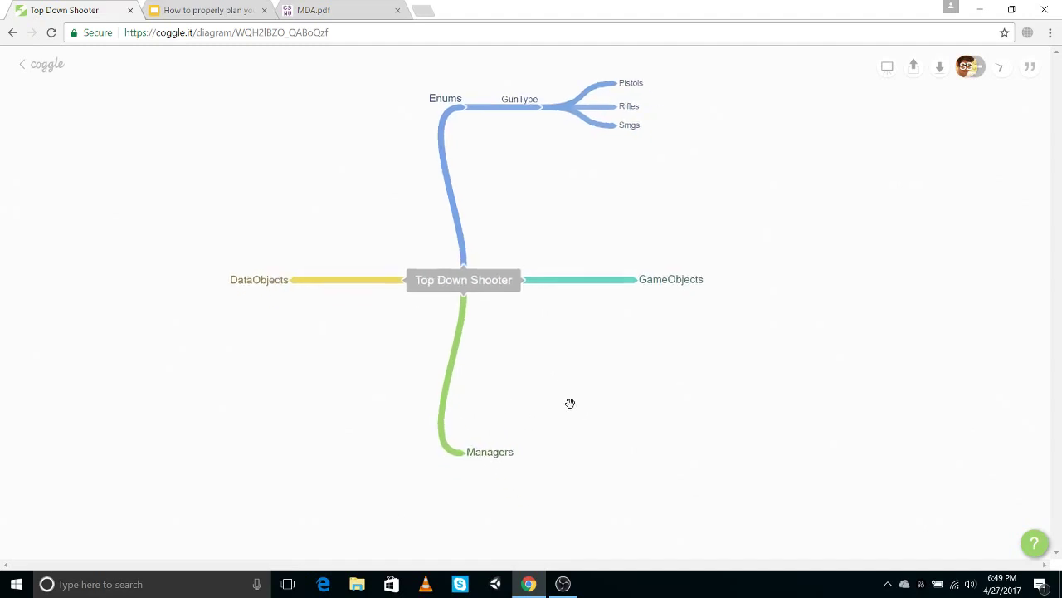
click(466, 454)
text(InputM)
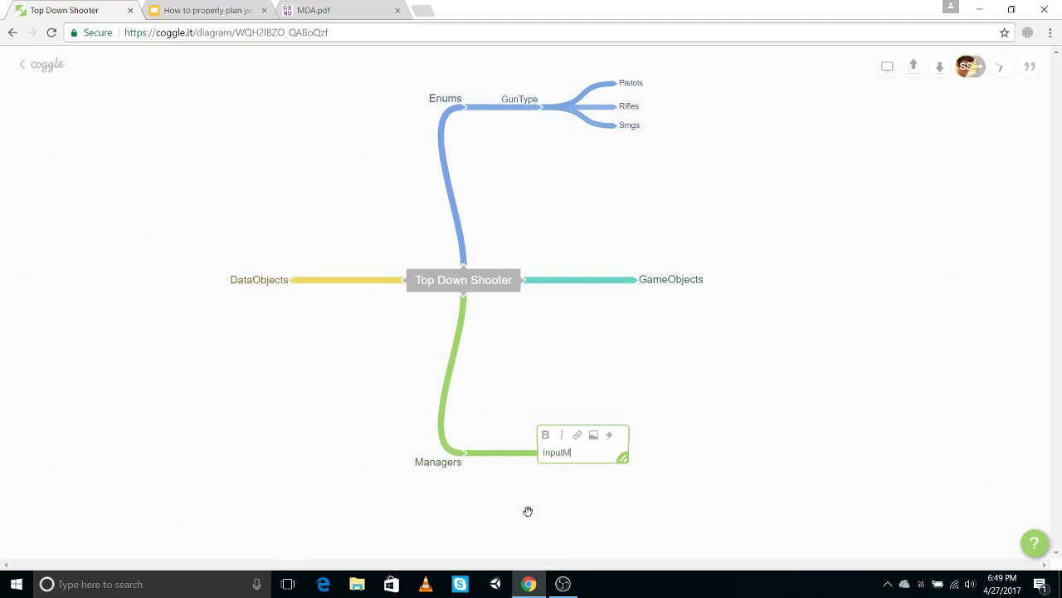
text(anagers)
key(Return)
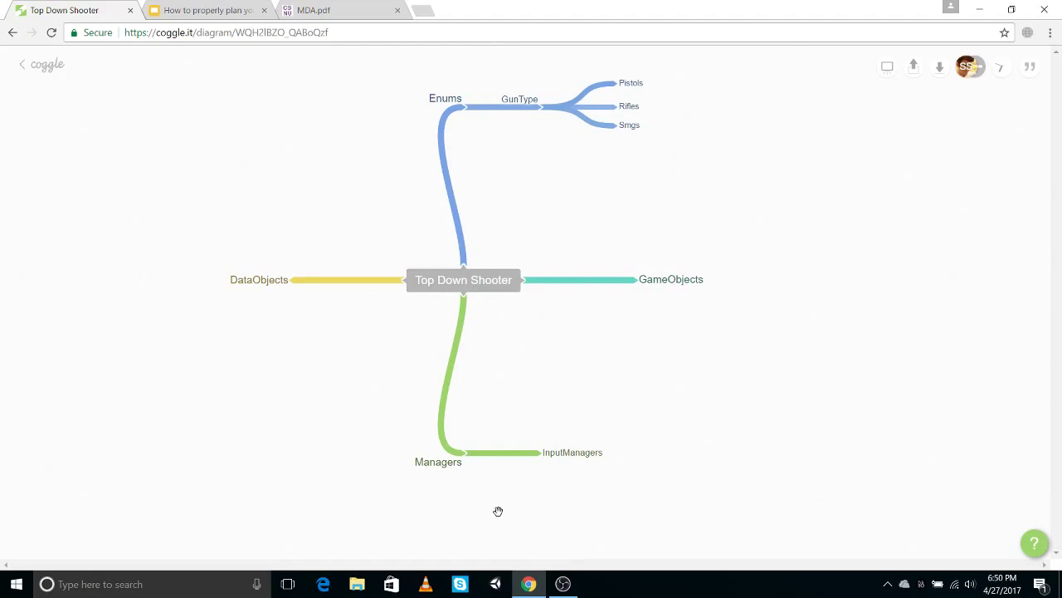
click(593, 452)
key(BackSpace)
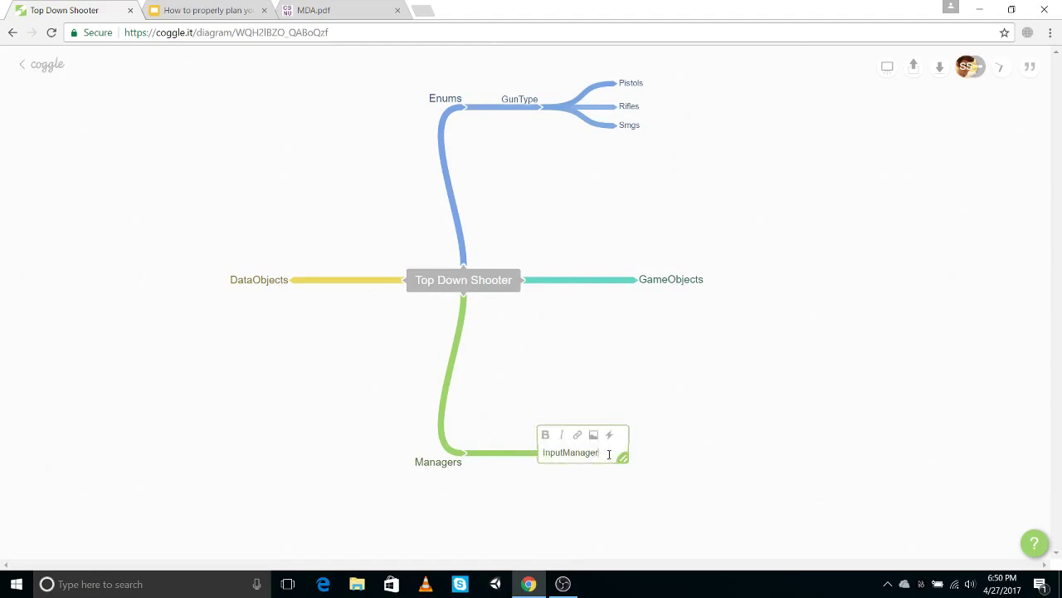
click(555, 530)
Step: Add a second child branch named SoundManager to the Managers branch
click(466, 455)
text(Sound)
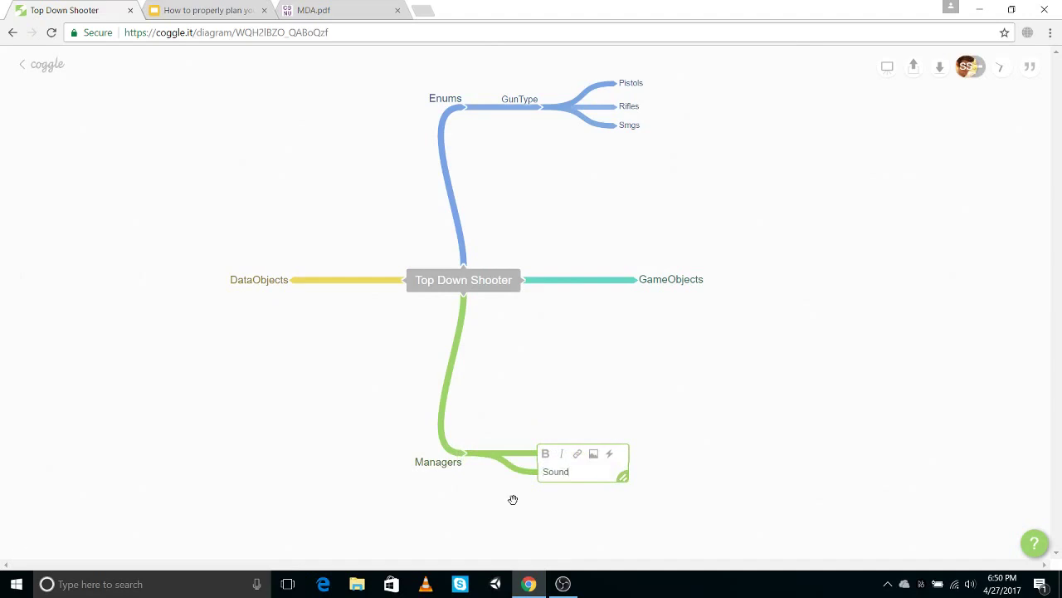
text(Manager)
key(Return)
Step: Add a third child branch to Managers and name it EventManager, in the singular
click(466, 455)
text(EventsMana)
key(BackSpace)
key(BackSpace)
key(BackSpace)
key(BackSpace)
key(BackSpace)
text(Managers)
key(Return)
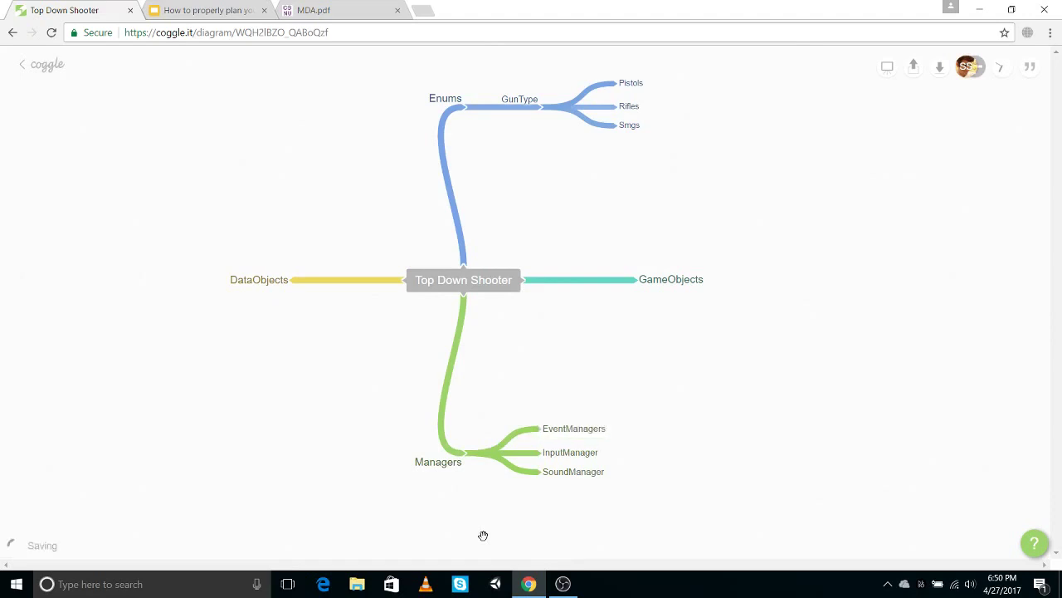
click(605, 430)
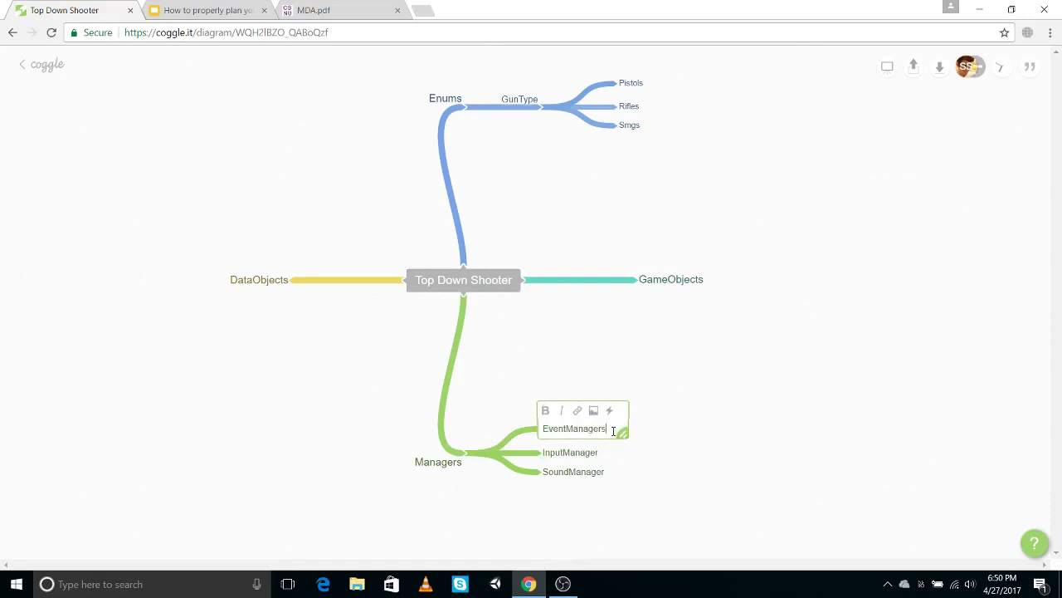
click(630, 531)
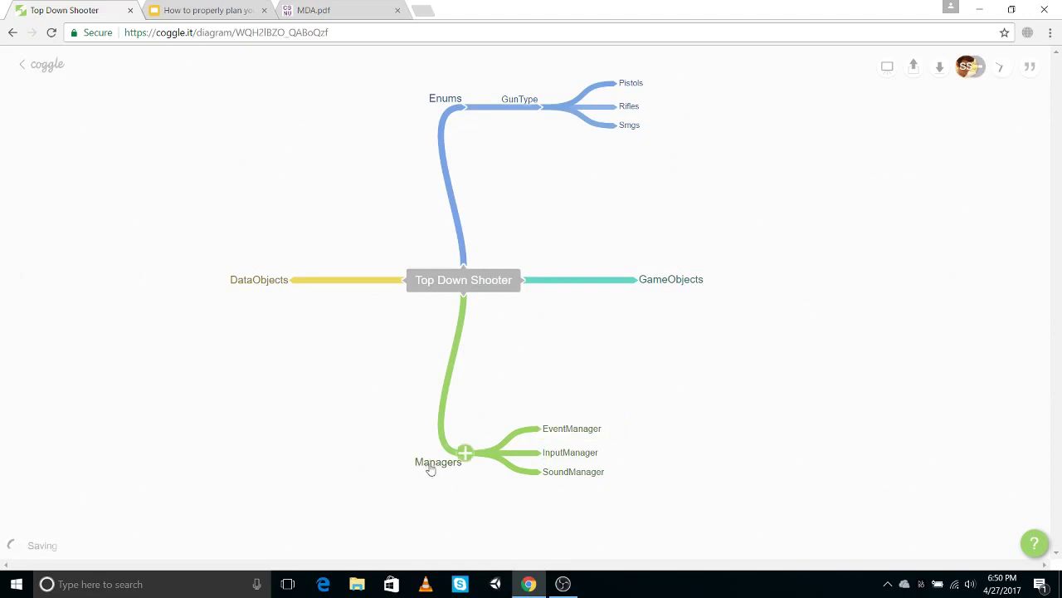
Step: Move the Managers and Enums branches closer to the central Top Down Shooter node
drag(422, 463, 445, 440)
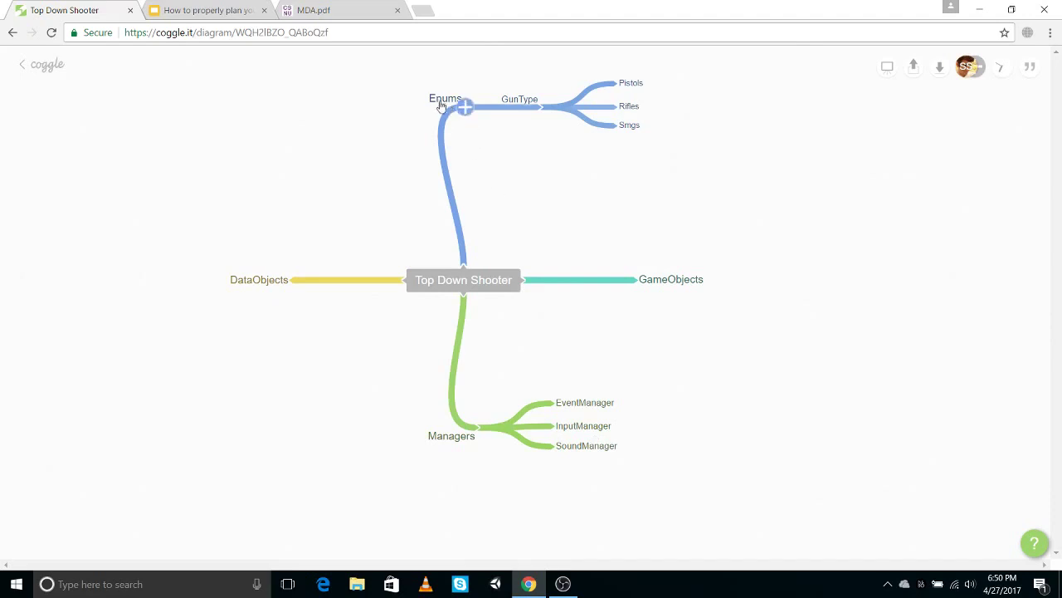
drag(438, 106, 452, 131)
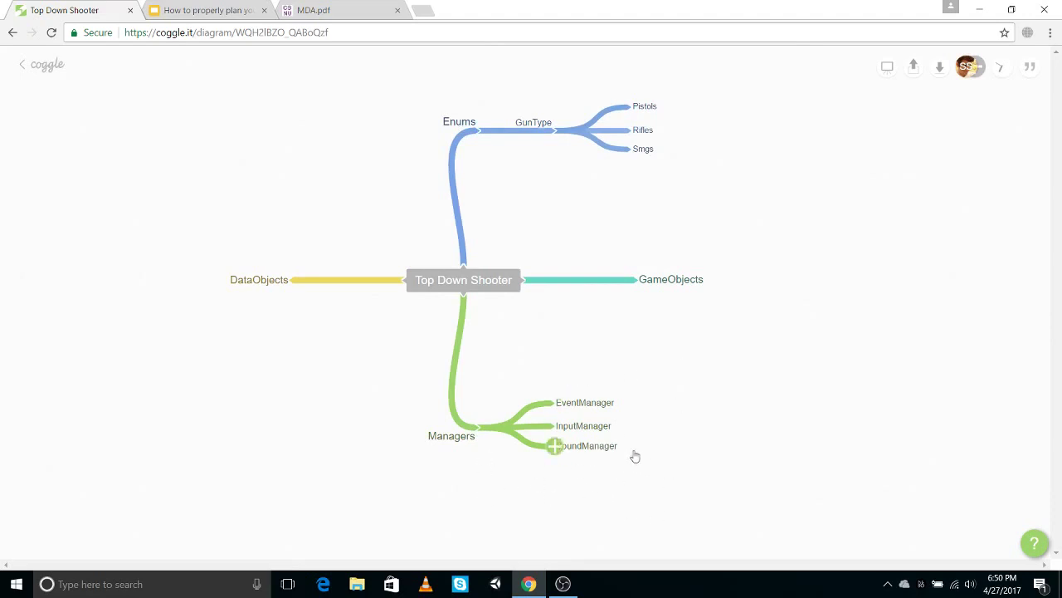
Step: Add two child branches to GameObjects named Soldier and Aliens
click(637, 280)
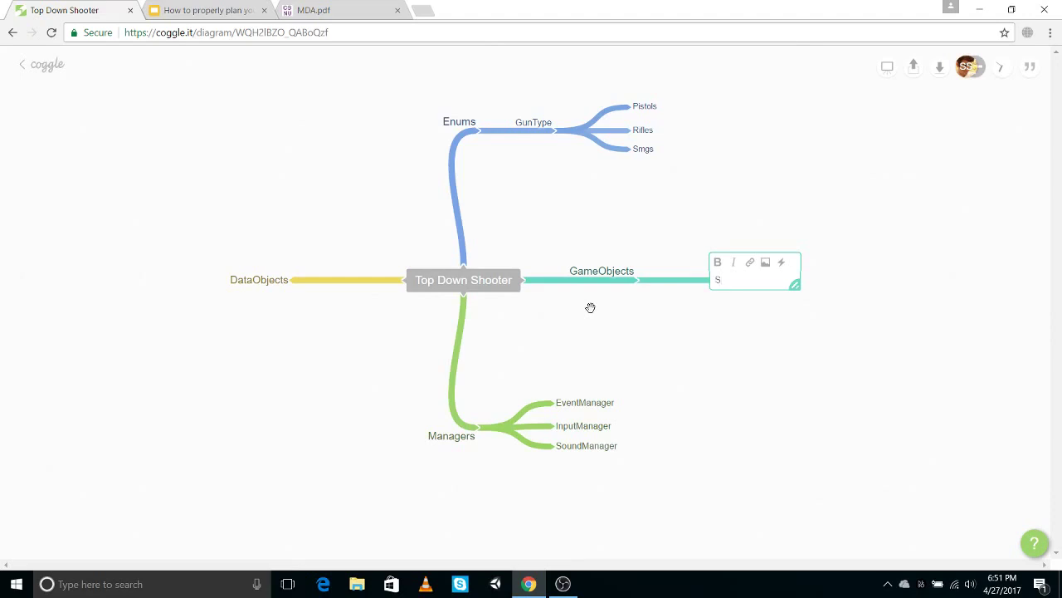
click(720, 348)
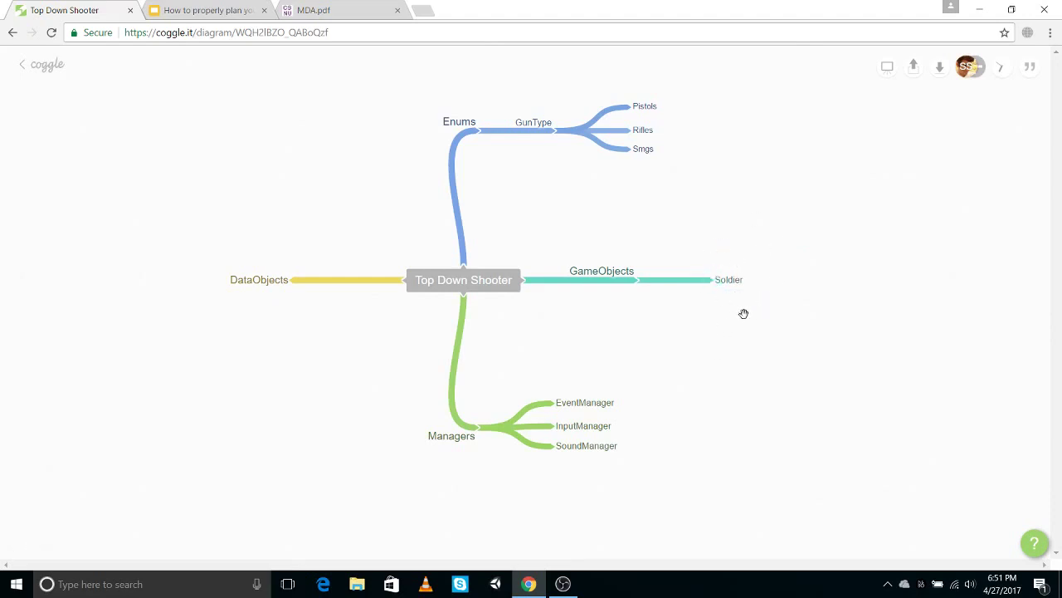
click(638, 280)
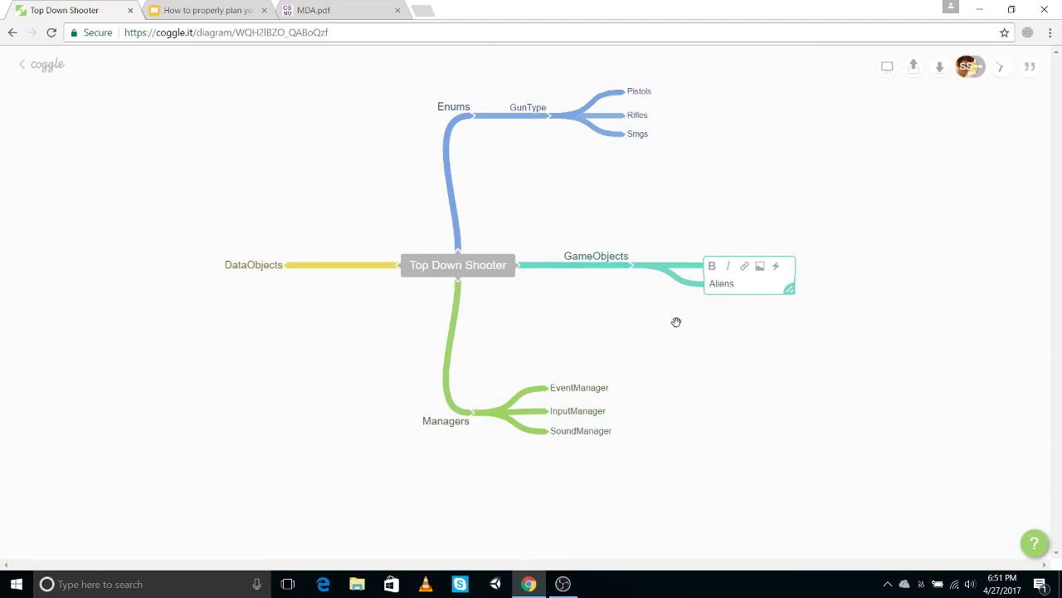
click(675, 317)
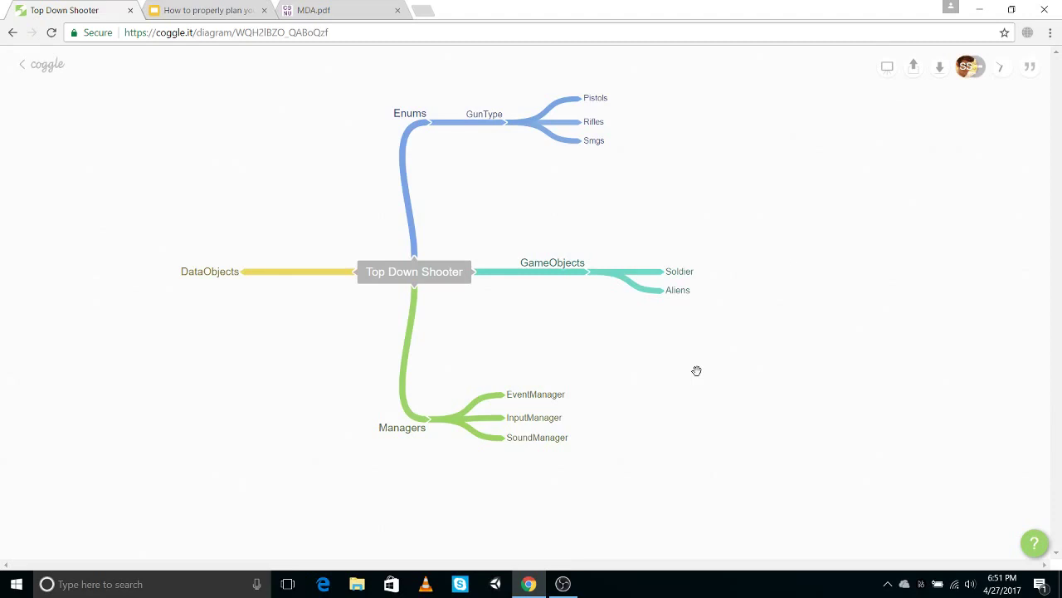
Step: Move the Soldier branch higher above Aliens and reposition InputManager above EventManager
drag(676, 271, 685, 247)
drag(556, 429, 535, 373)
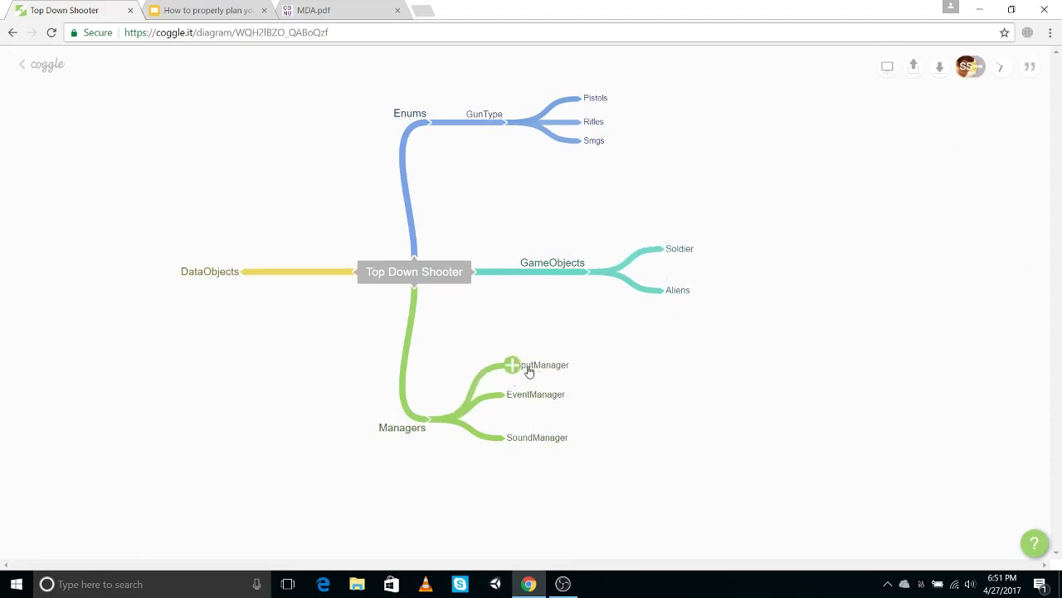
Step: Link InputManager to Soldier, and move Aliens above Soldier so that it no longer lies on the link's path
mouse_move(530, 371)
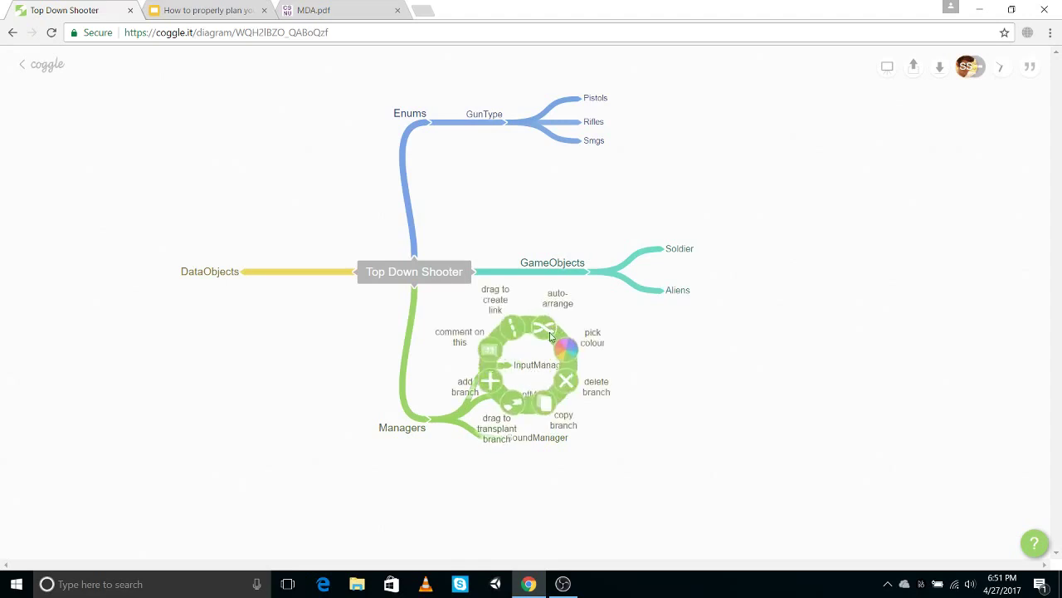
drag(512, 330, 683, 248)
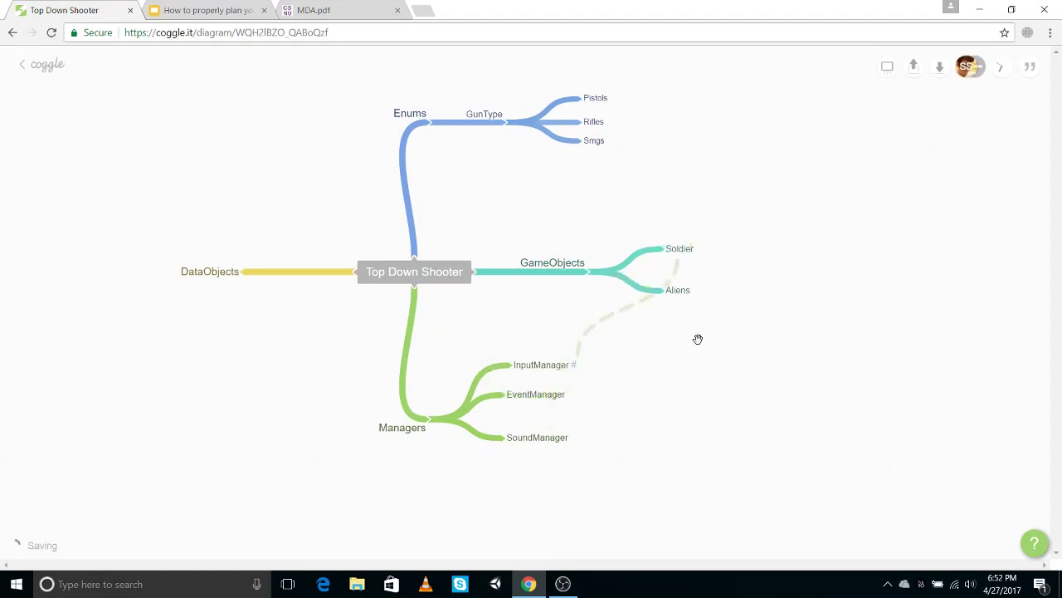
drag(684, 299, 683, 213)
mouse_move(686, 260)
mouse_down()
mouse_move(690, 292)
mouse_move(682, 277)
mouse_up()
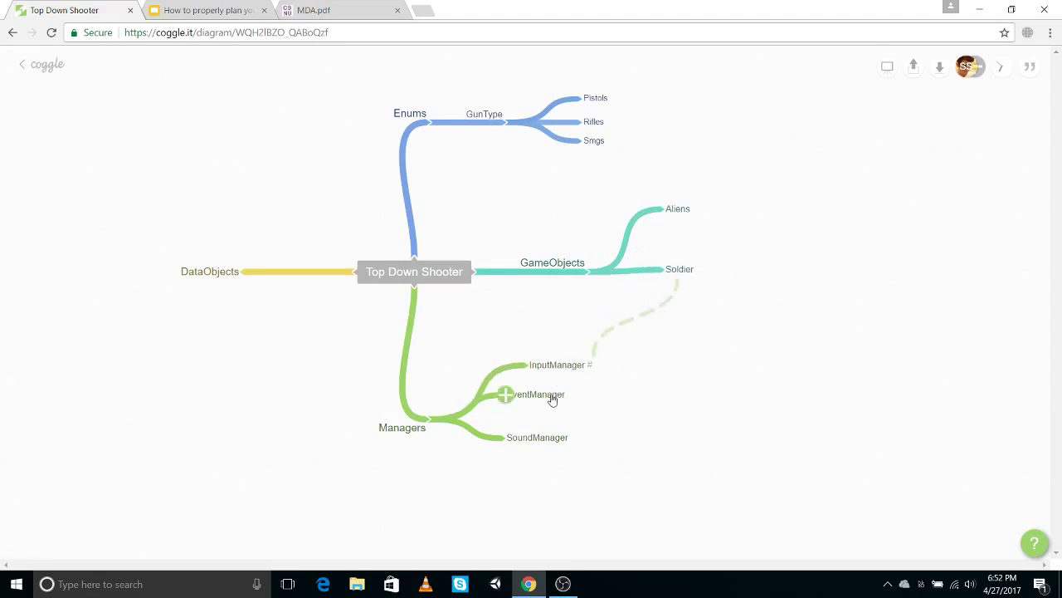
Step: Move the EventManager branch slightly lower and outward, between InputManager and SoundManager
drag(553, 400, 572, 413)
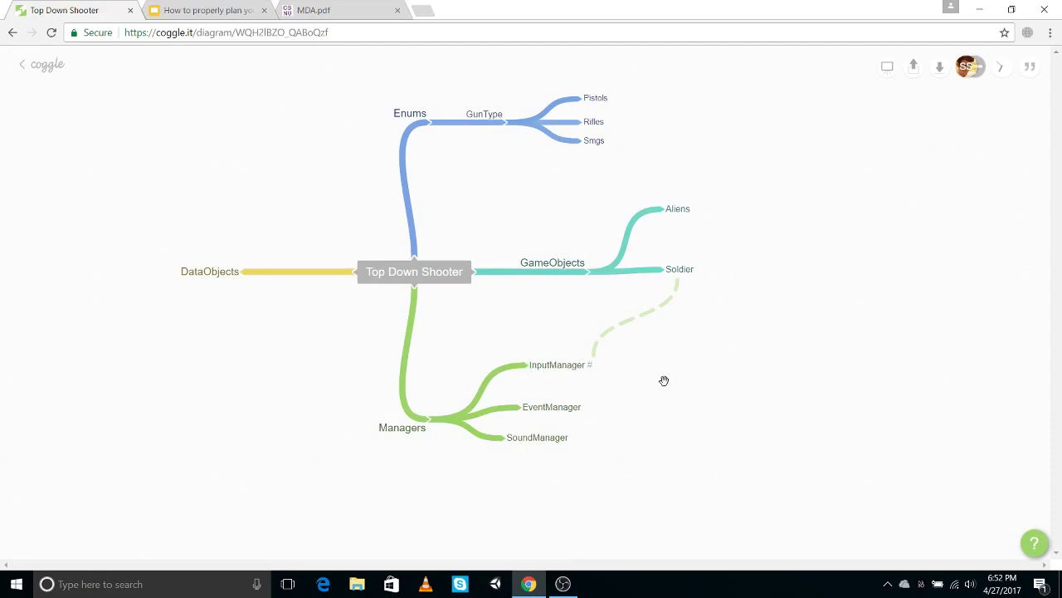
mouse_move(680, 211)
mouse_move(692, 272)
mouse_move(594, 276)
mouse_move(235, 274)
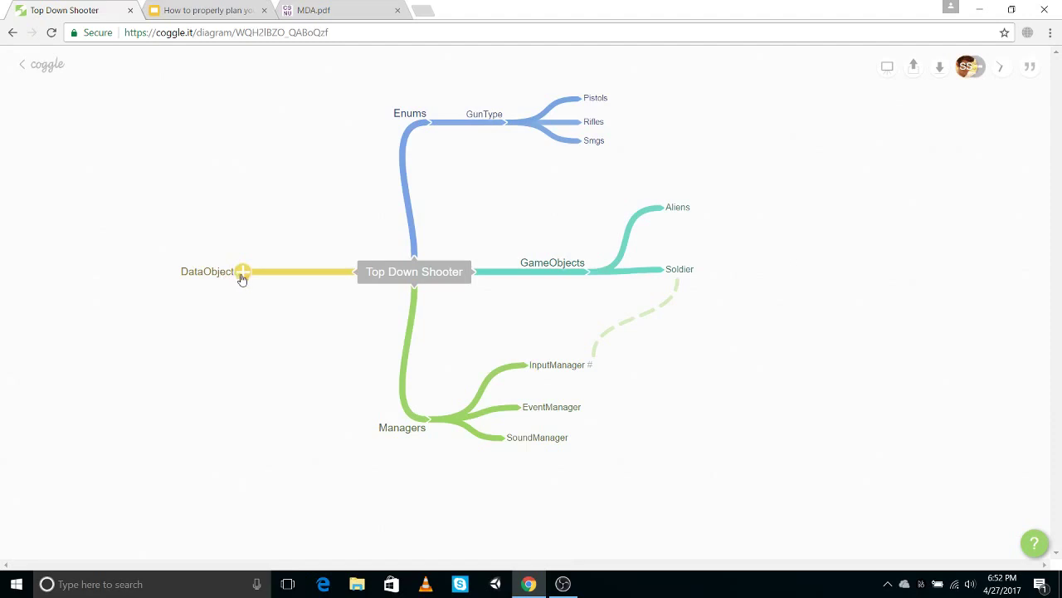
Step: Add a child branch to DataObjects and name it Gun (Class)
click(241, 274)
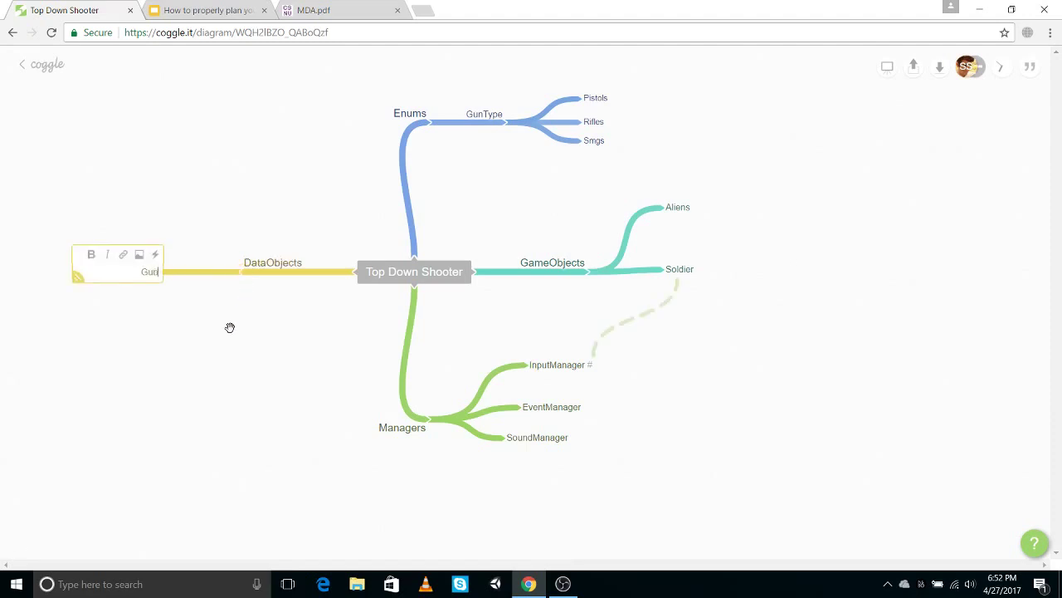
key(Return)
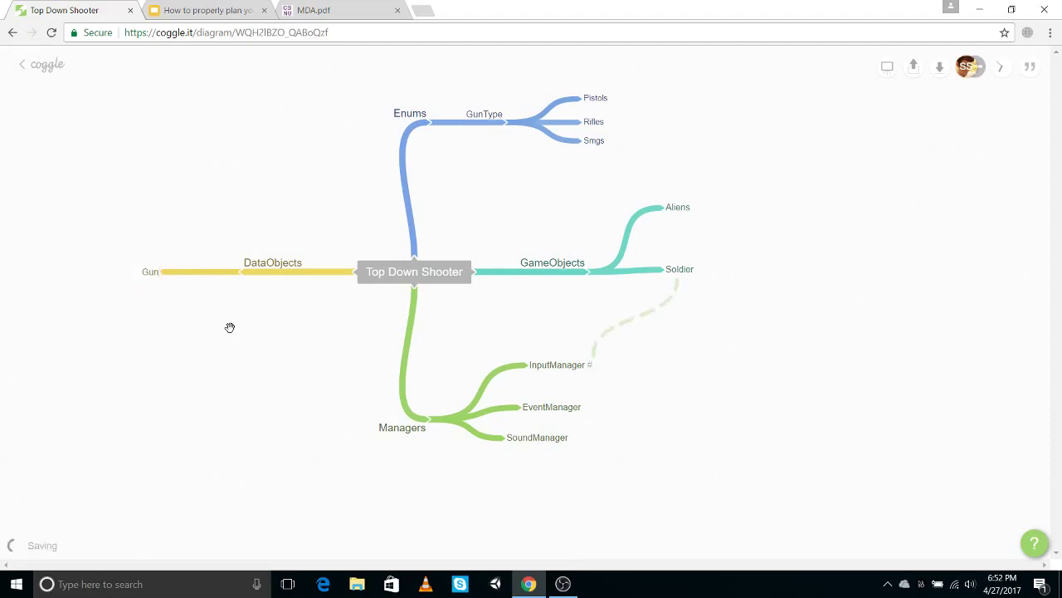
click(149, 273)
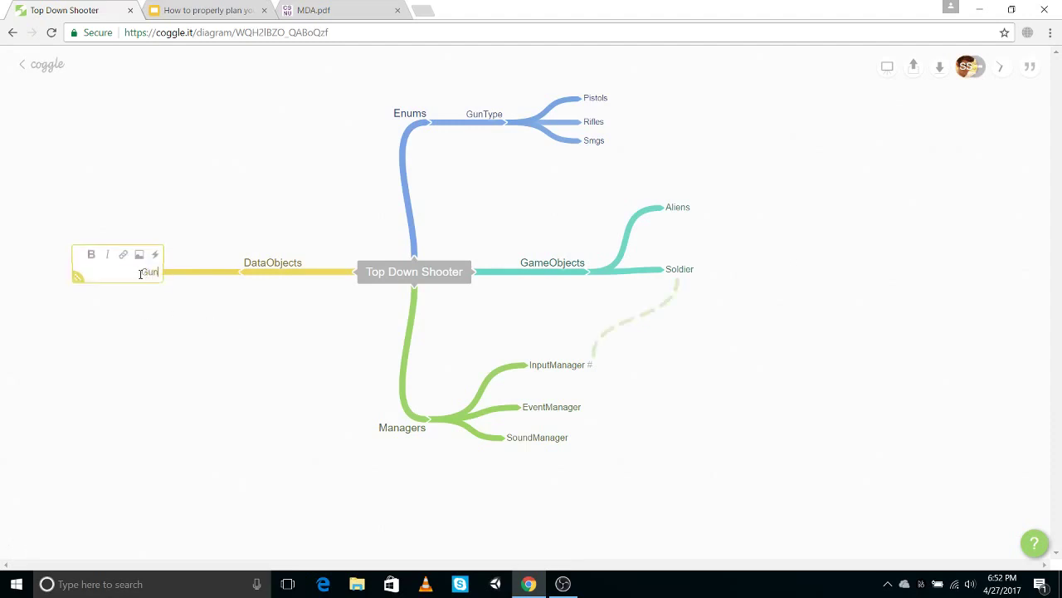
text((Class)
key(Return)
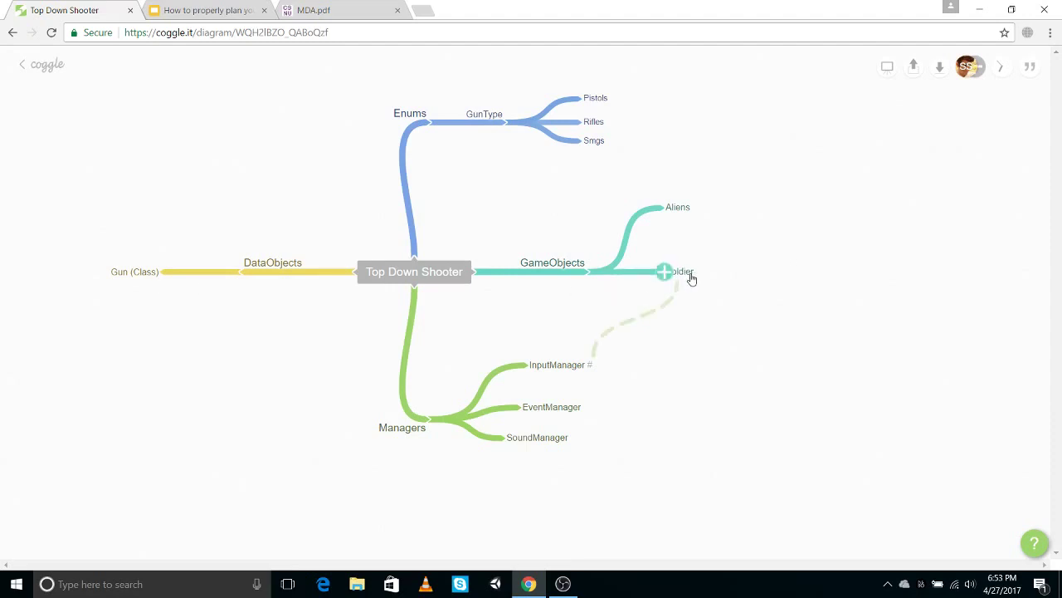
Step: Rename the DataObjects branch as "DataObjects (NonMonobahaviours)"
mouse_move(140, 274)
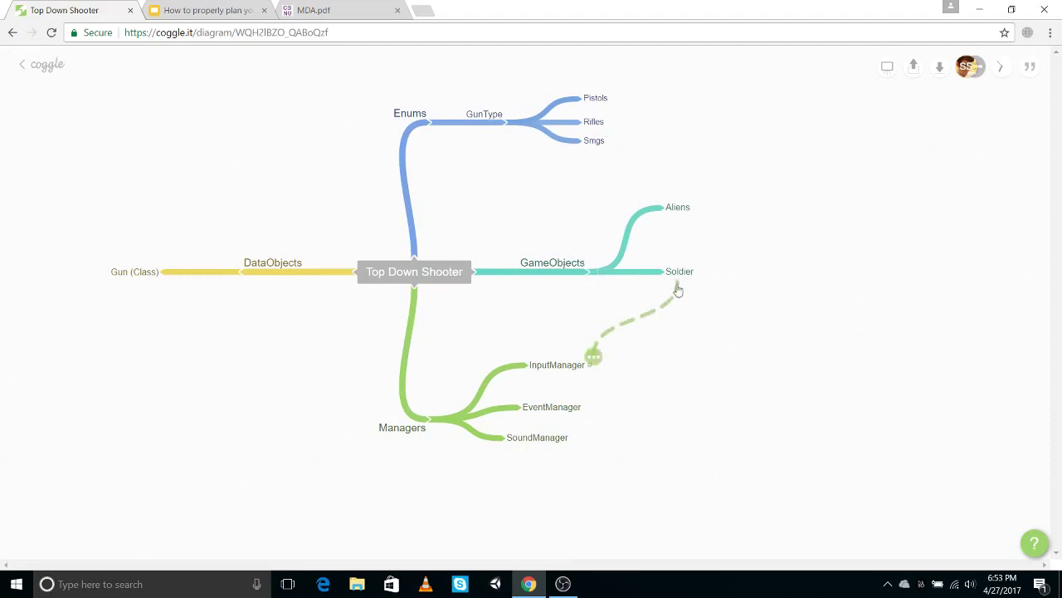
mouse_move(174, 288)
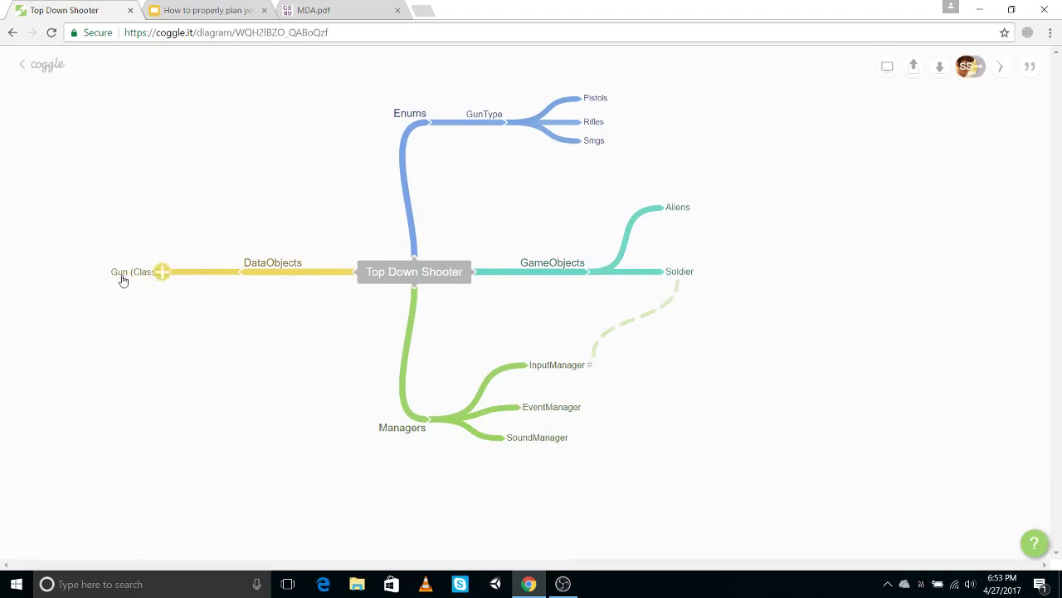
click(296, 263)
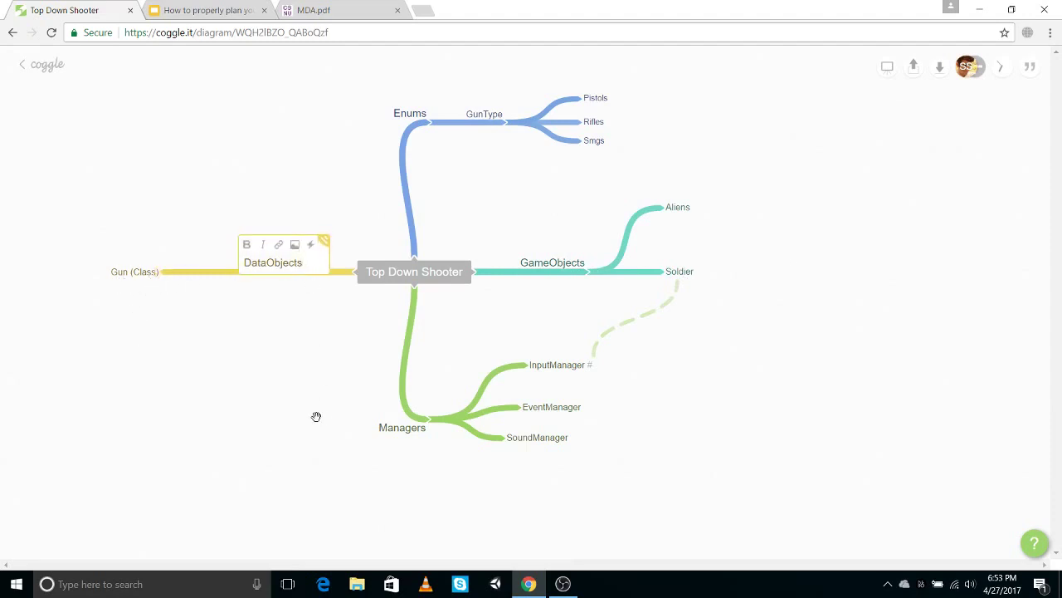
key(Left)
text(NonMono)
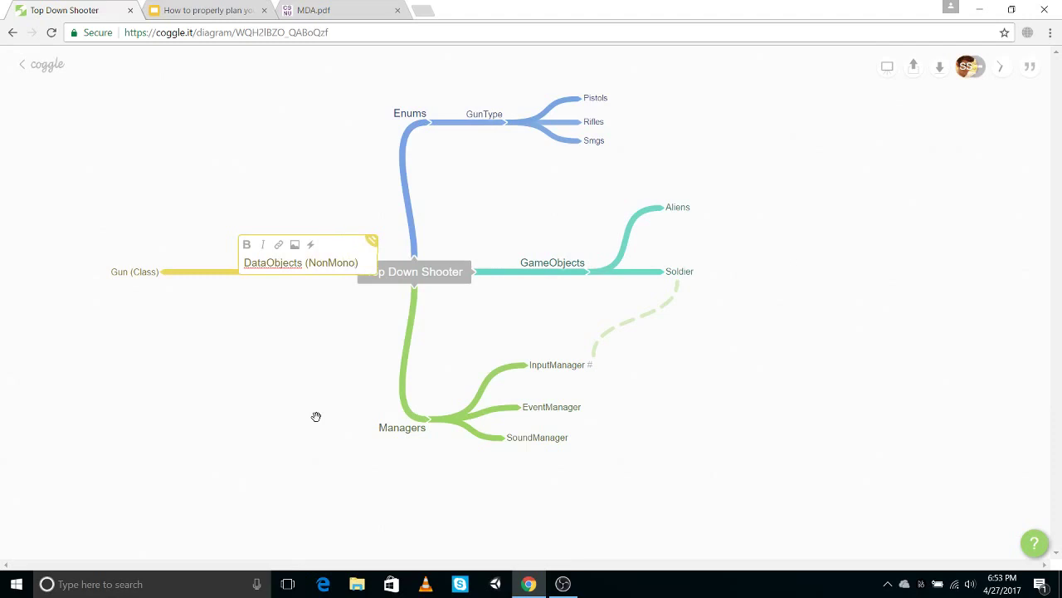
text(ba)
key(BackSpace)
text(haviours)
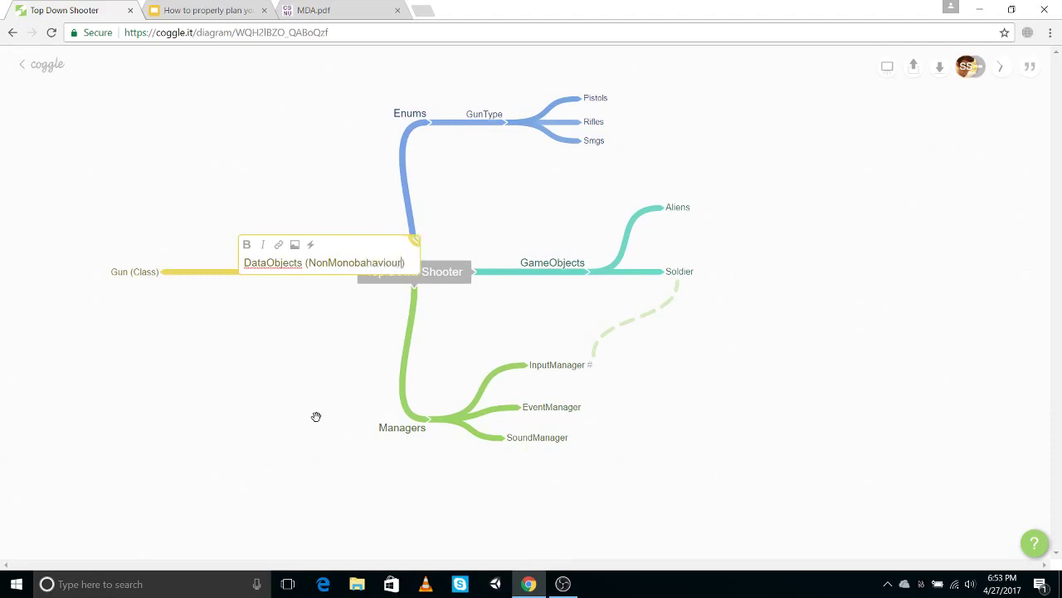
click(230, 342)
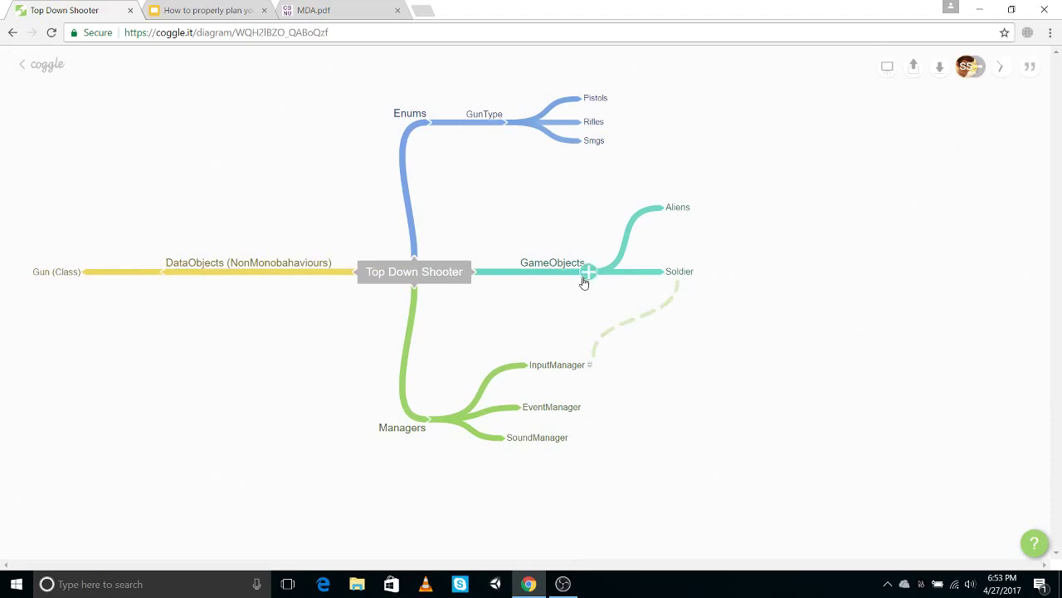
Step: Add a child branch named Gun to Soldier and place it lower than Soldier
click(665, 271)
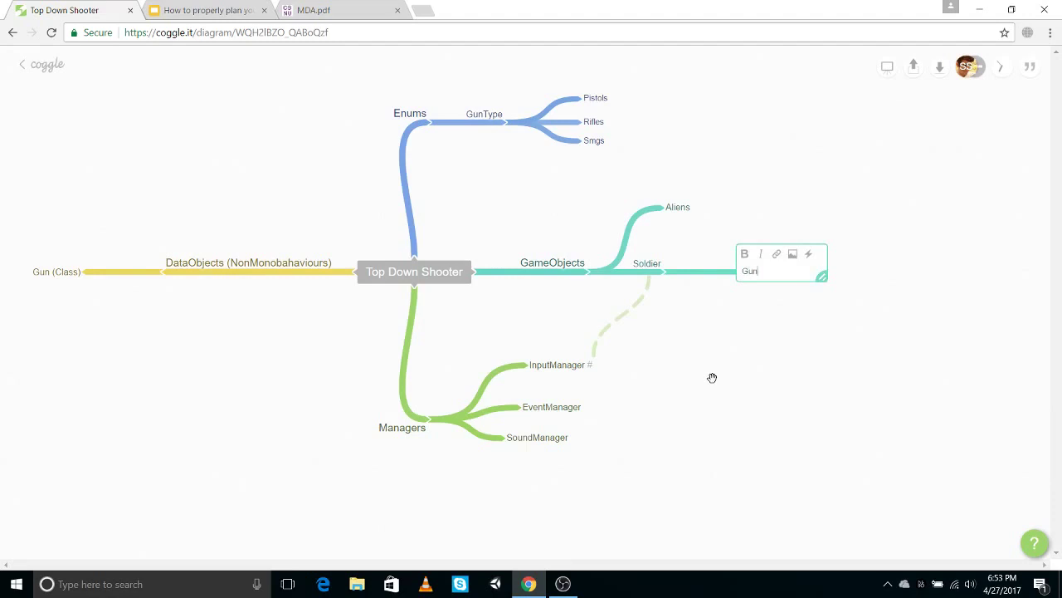
click(712, 376)
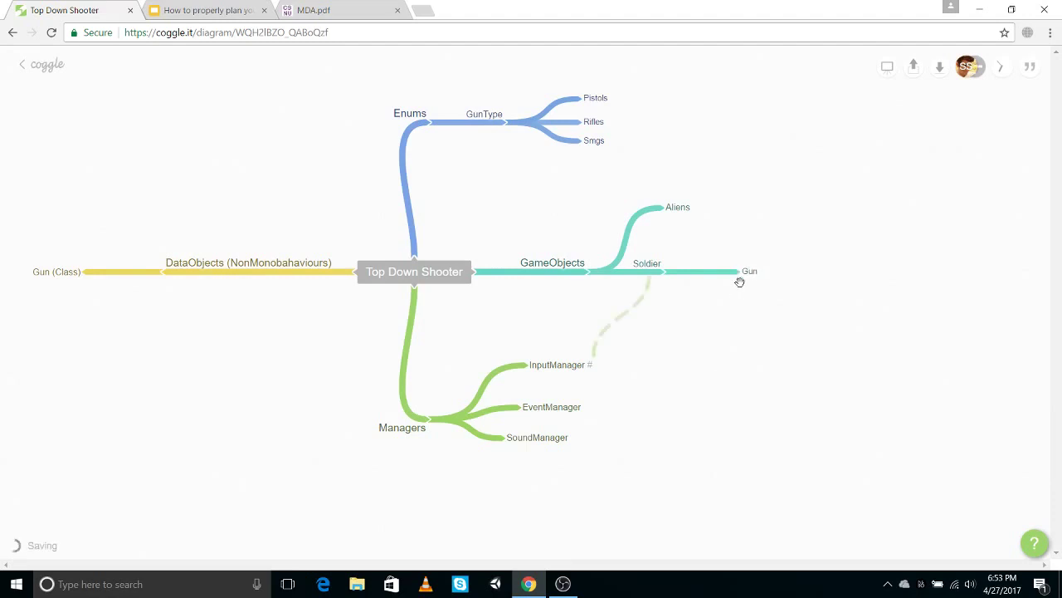
drag(754, 282, 733, 324)
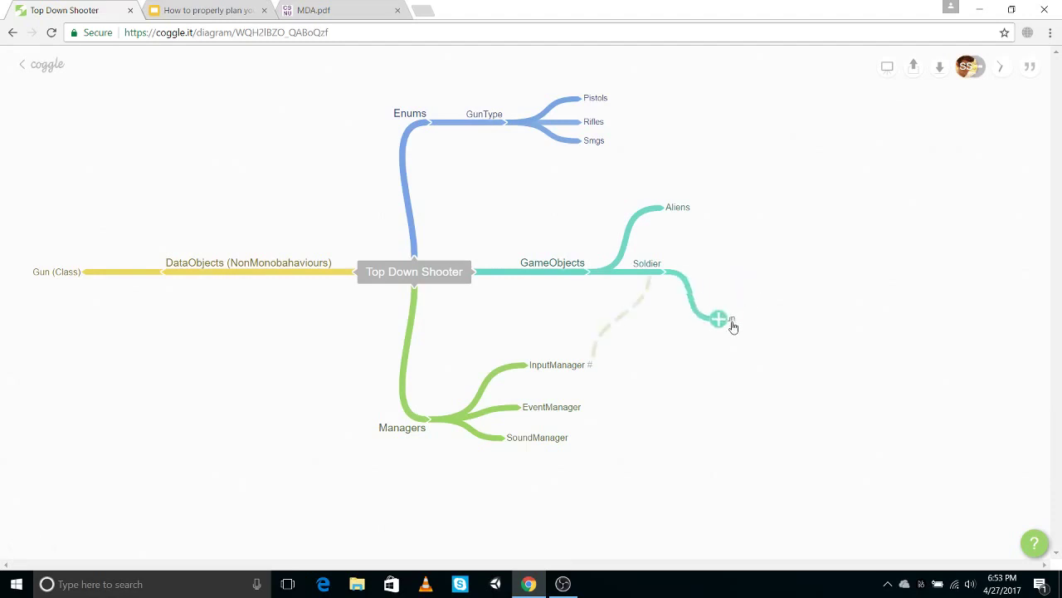
Step: Delete the Gun (Class) branch and bring the DataObjects branch closer to the central node
right_click(83, 276)
click(122, 296)
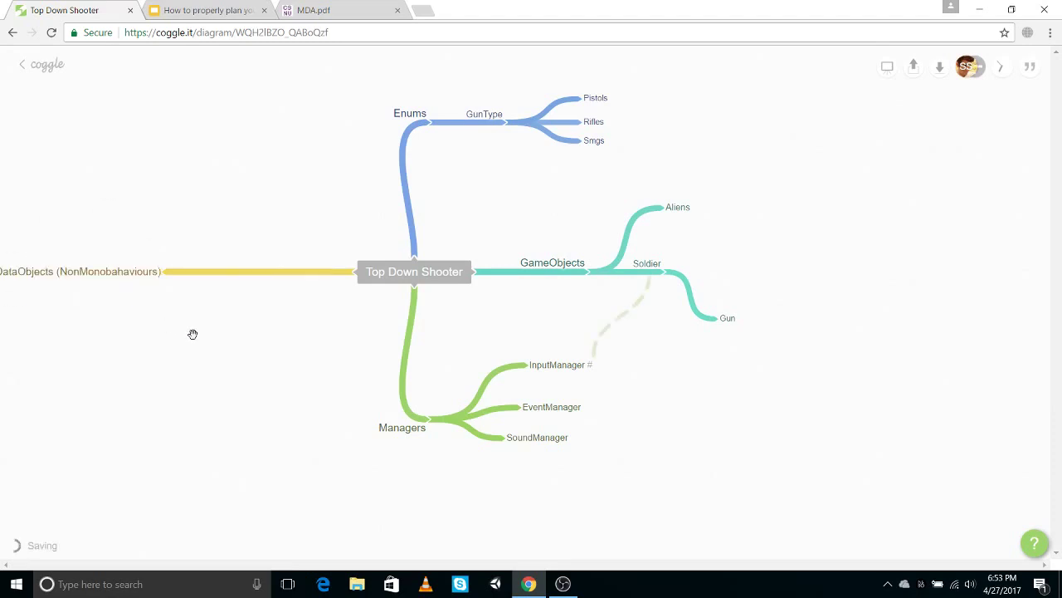
right_click(142, 278)
click(235, 413)
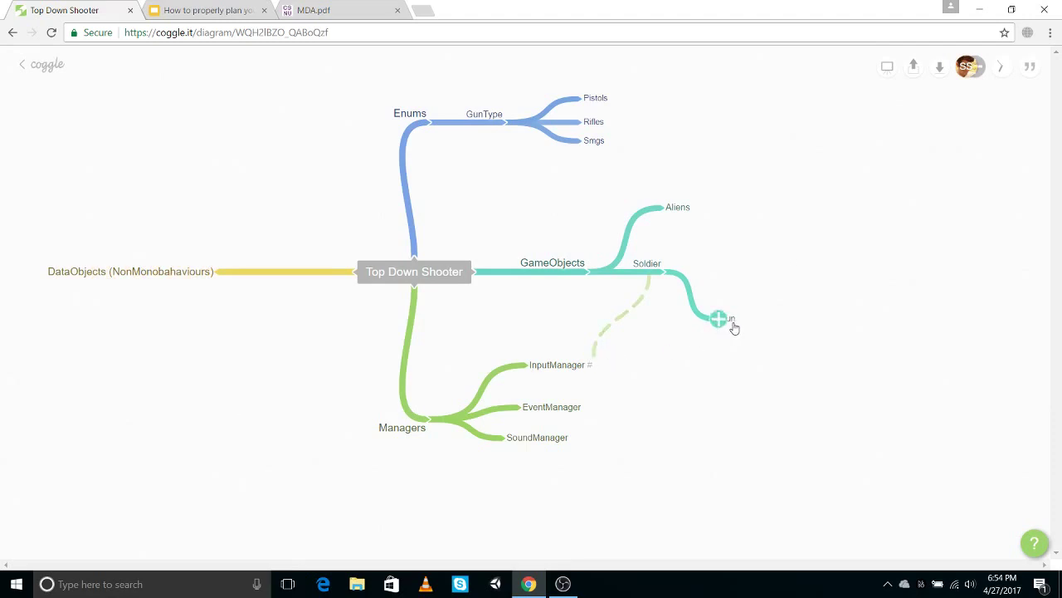
Step: Move the Gun branch from Soldier to GameObjects, placing it between Aliens and Soldier
mouse_move(647, 271)
mouse_down()
mouse_move(636, 266)
mouse_move(662, 271)
mouse_up()
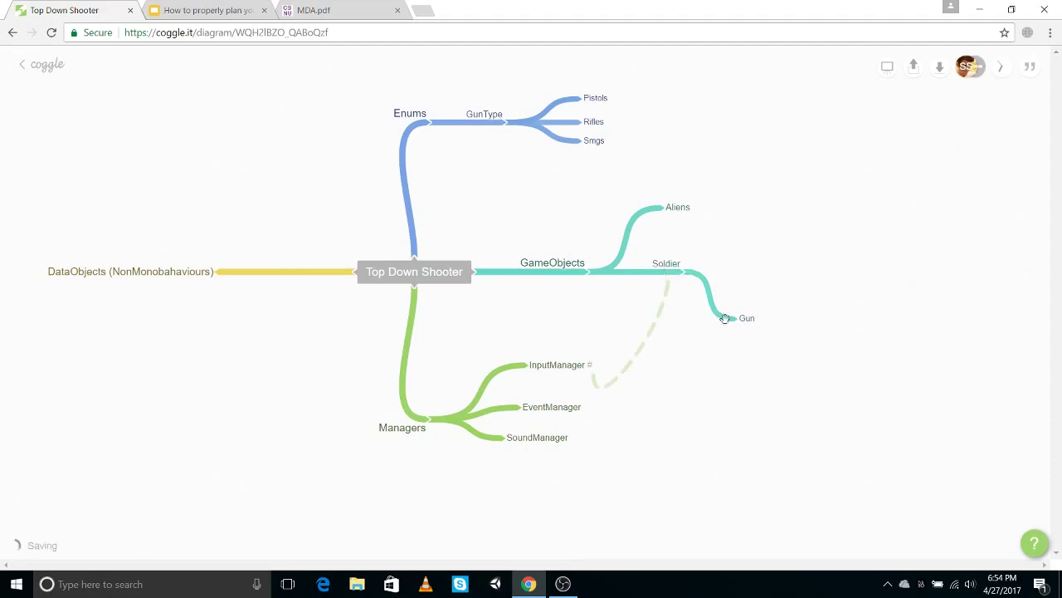
click(754, 323)
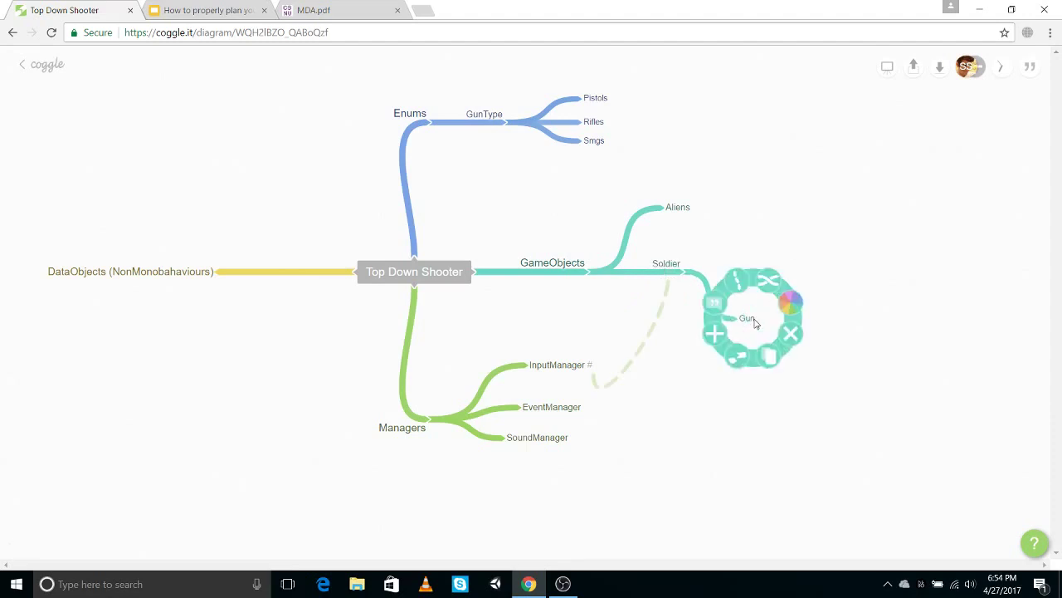
click(756, 508)
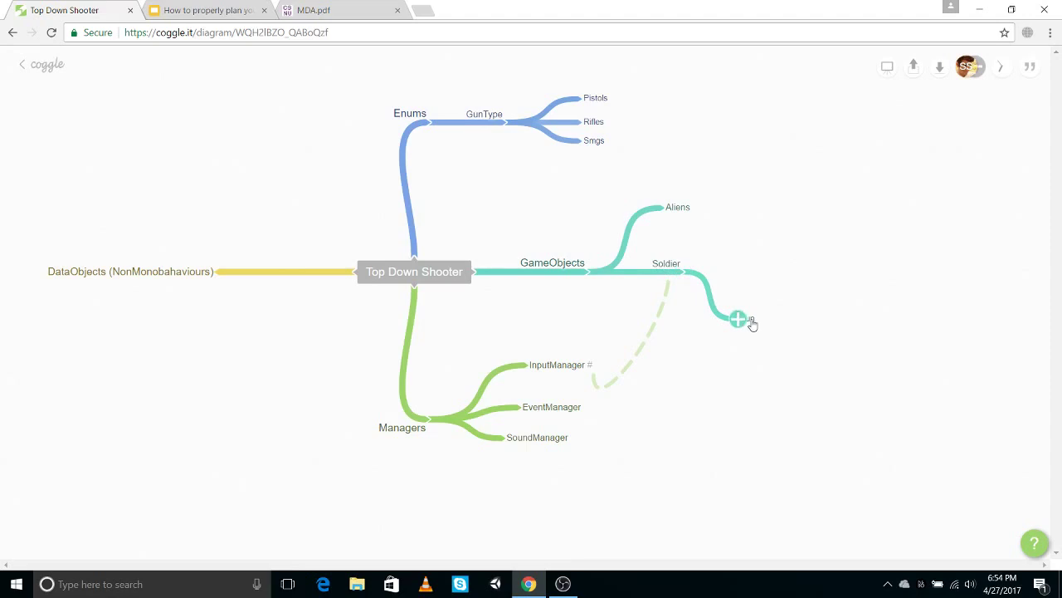
mouse_move(752, 325)
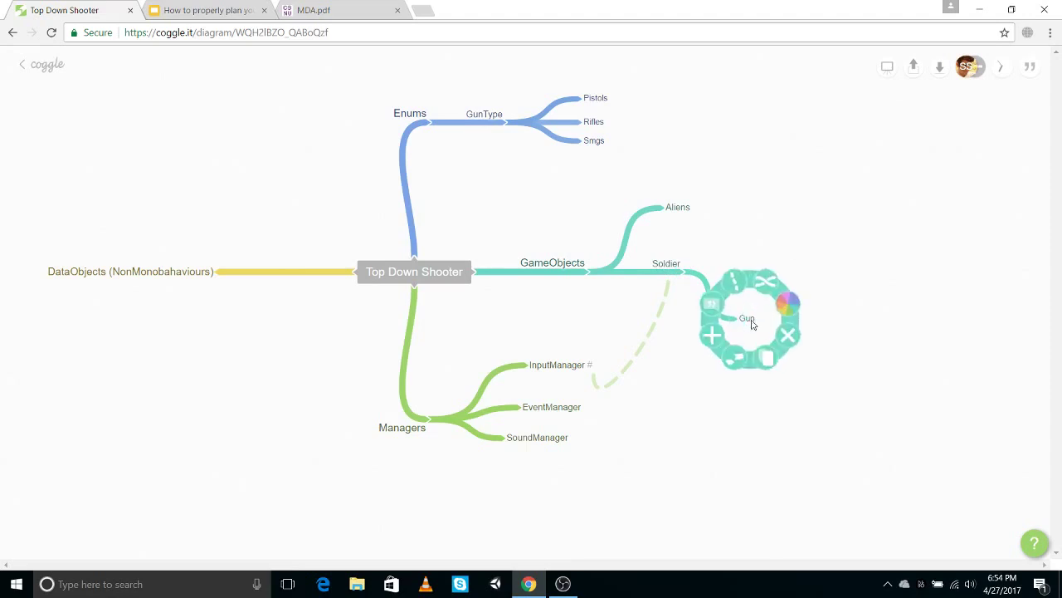
drag(733, 374, 674, 242)
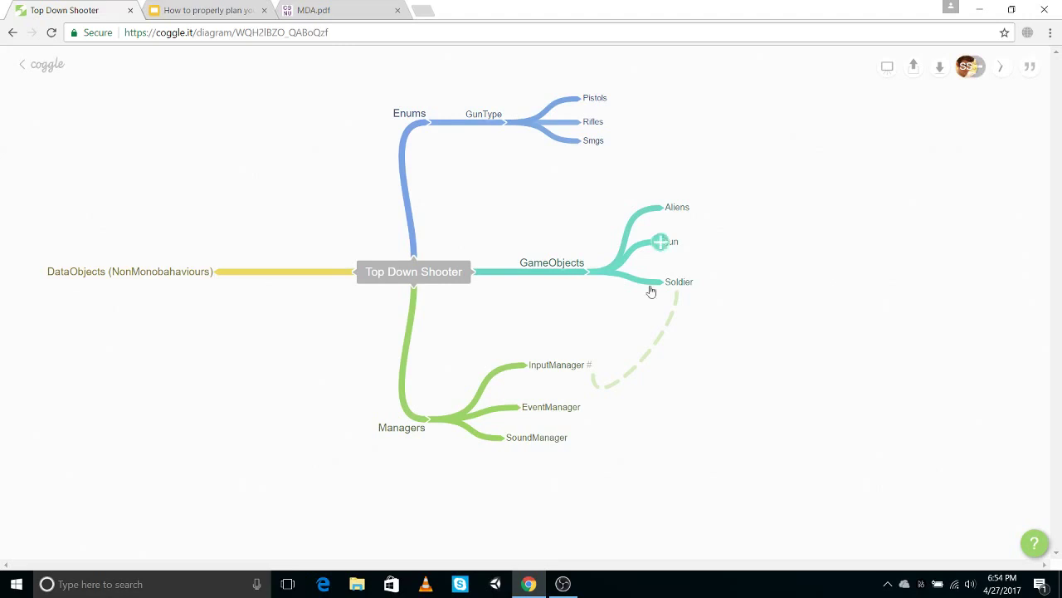
Step: Move the SoundManager branch outward so that it lines up beneath EventManager
drag(536, 442, 564, 446)
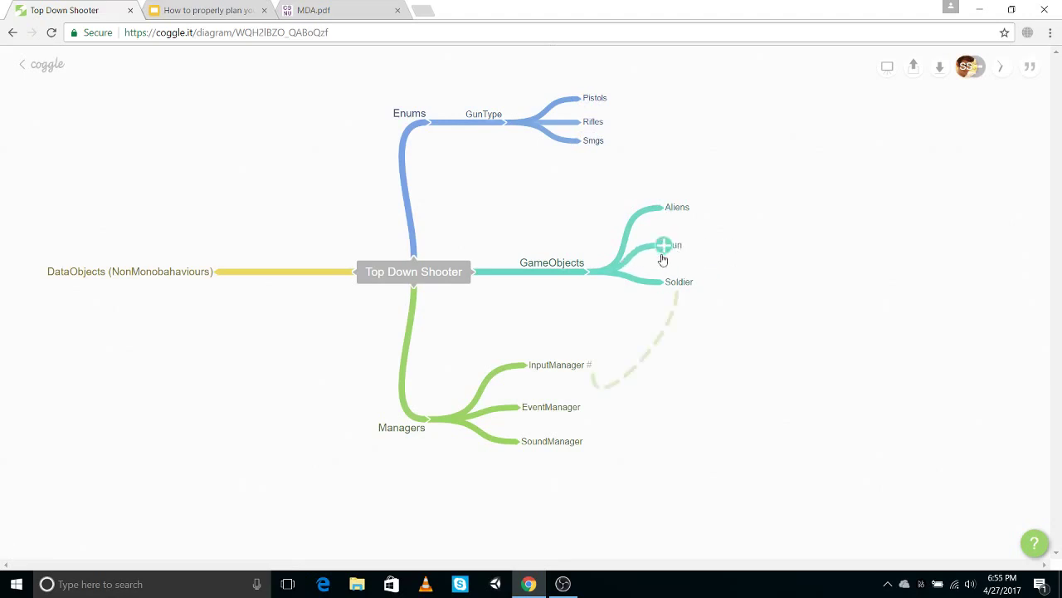
click(694, 282)
mouse_move(667, 282)
mouse_down()
mouse_move(720, 408)
mouse_move(680, 268)
mouse_up()
click(679, 244)
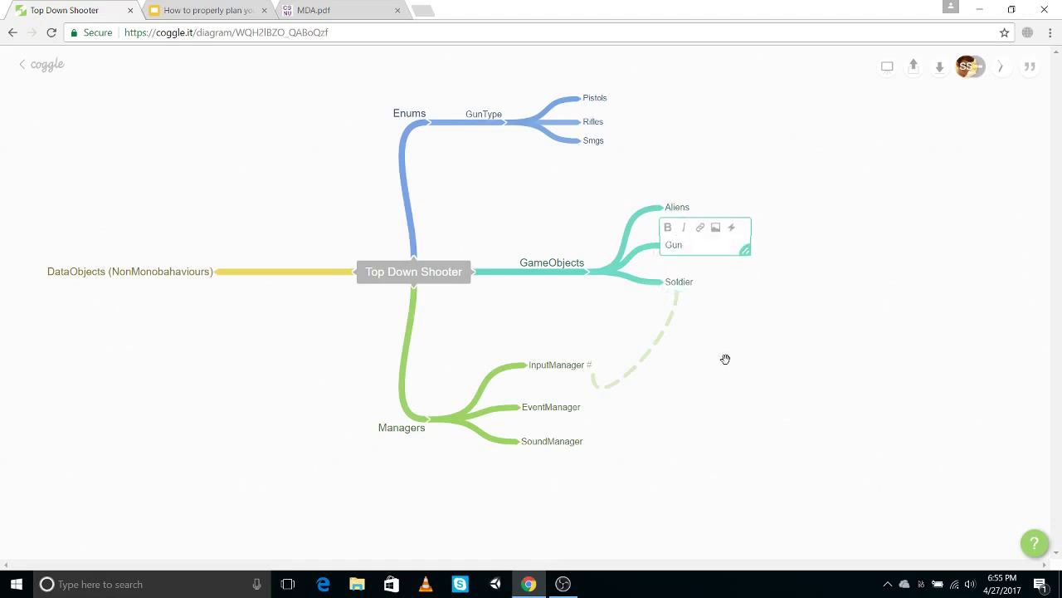
key(Escape)
drag(561, 72, 593, 77)
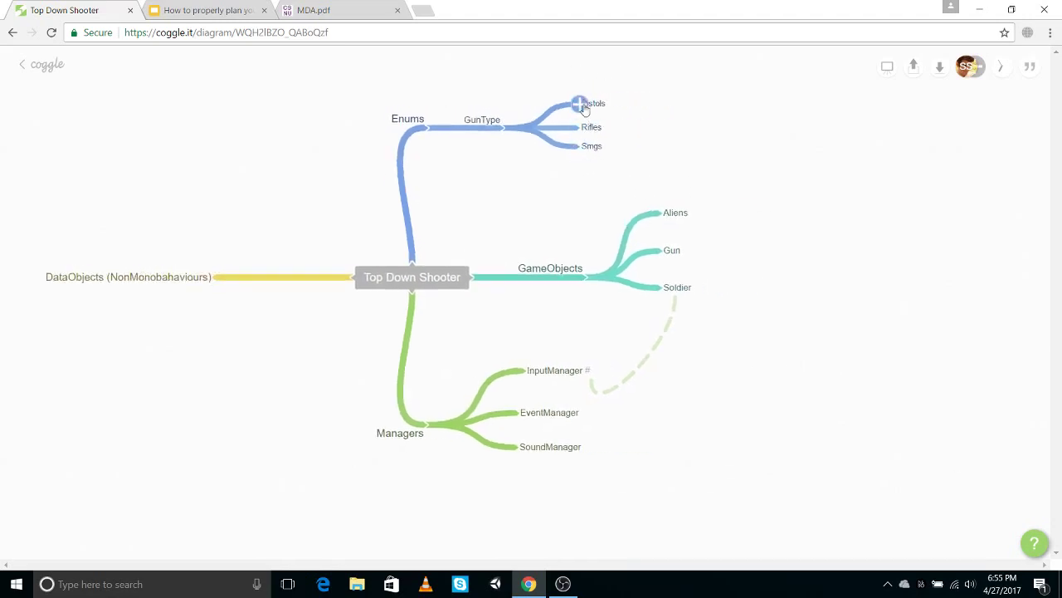
Step: Link GunType to Gun and rearrange the branches so that GunType sits above Gun and Gun sits above Aliens and Soldier
drag(676, 264, 683, 266)
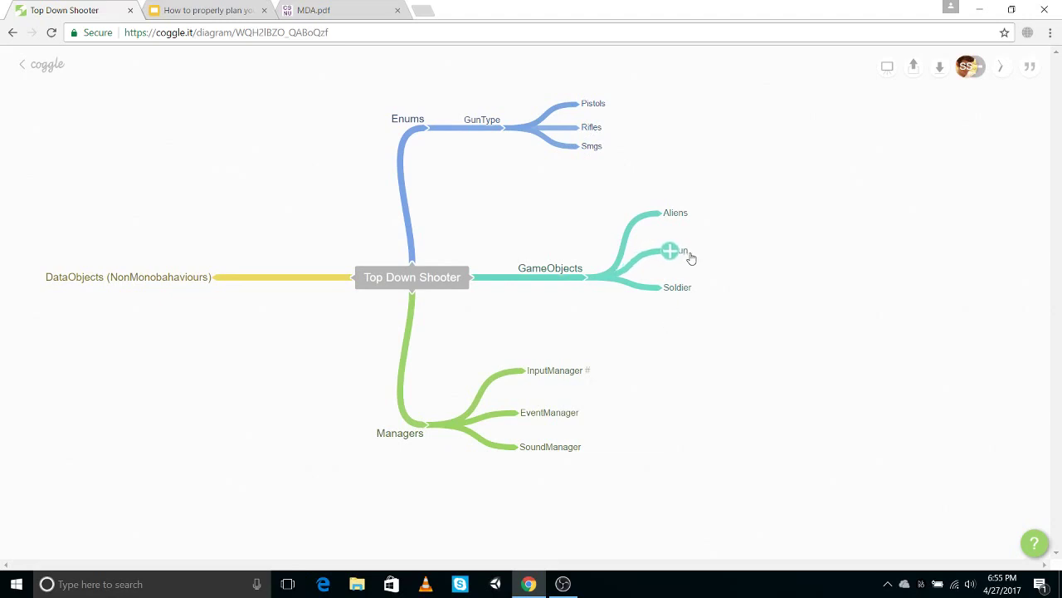
mouse_move(487, 124)
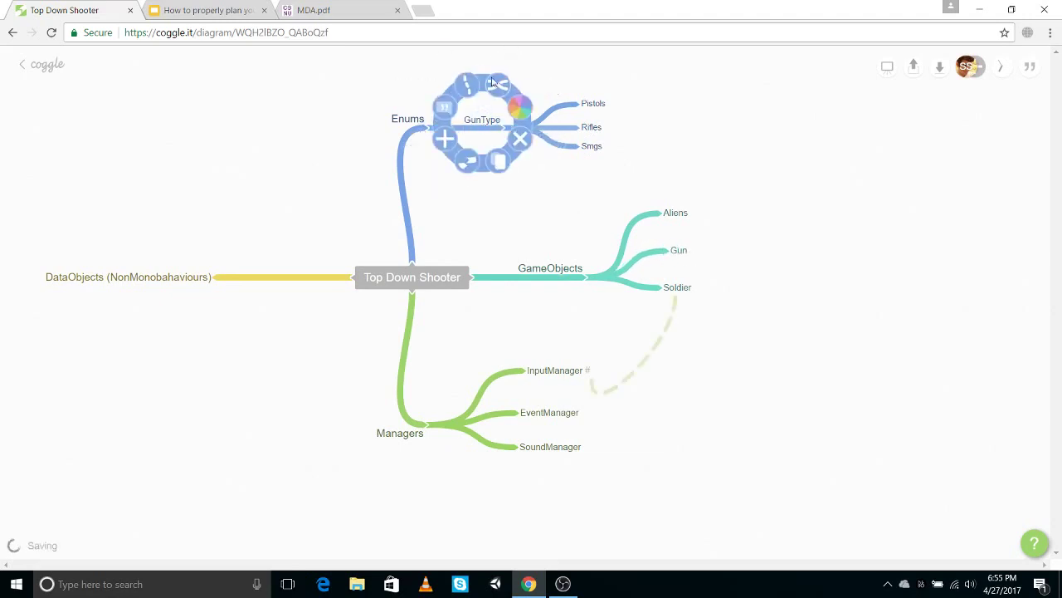
drag(476, 106, 659, 207)
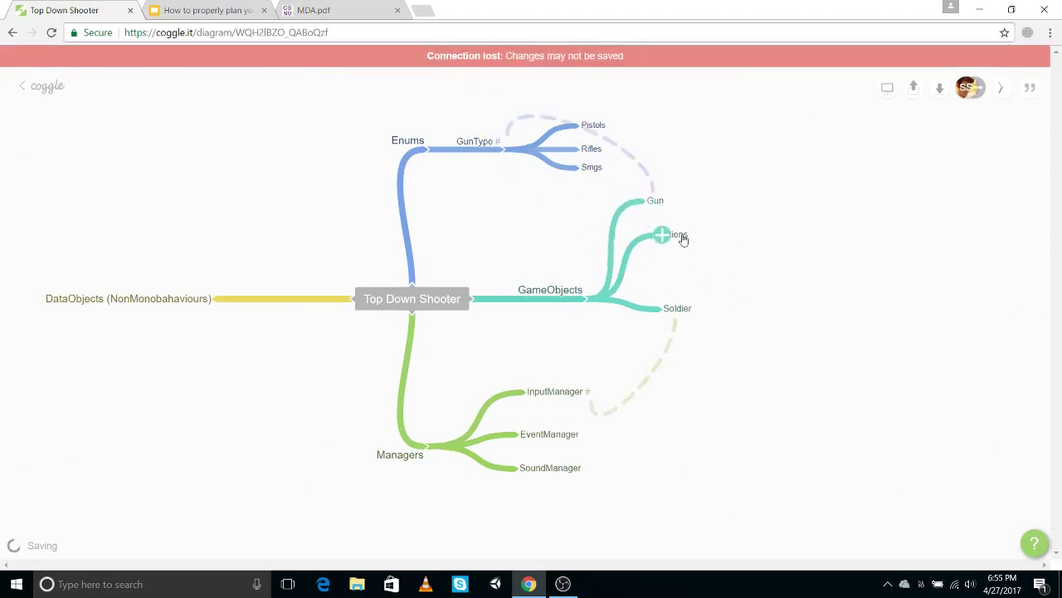
drag(503, 147, 621, 135)
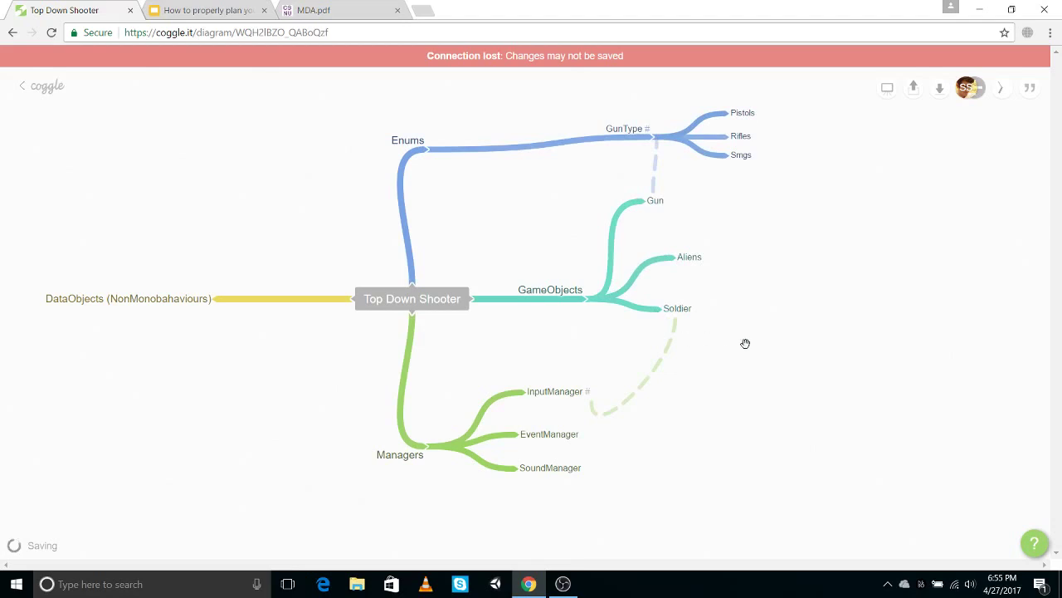
drag(689, 323, 702, 320)
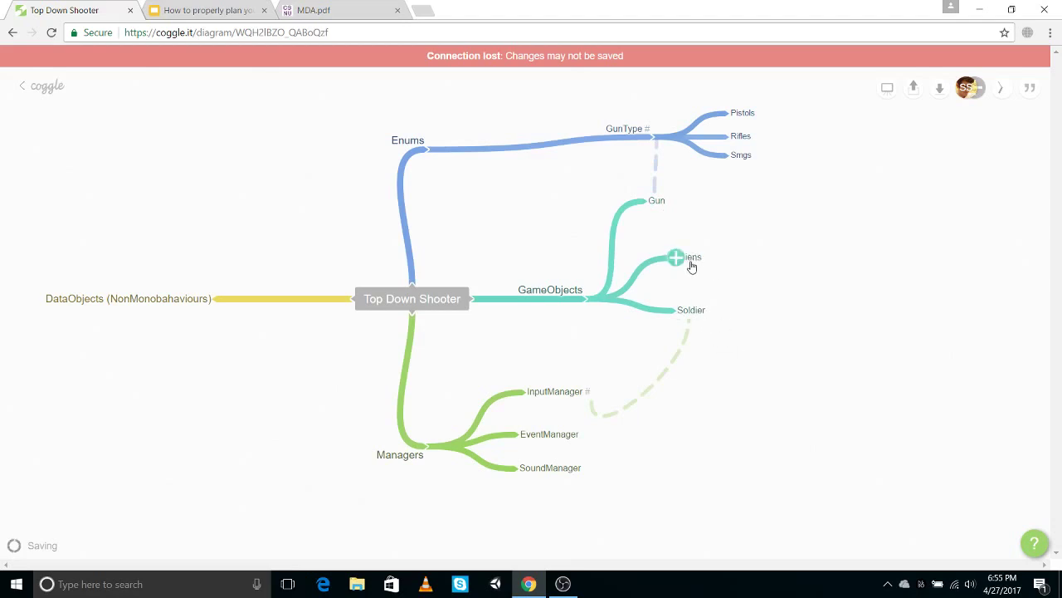
Step: Add a child branch named AlienType to Enums and position it above GunType
click(427, 149)
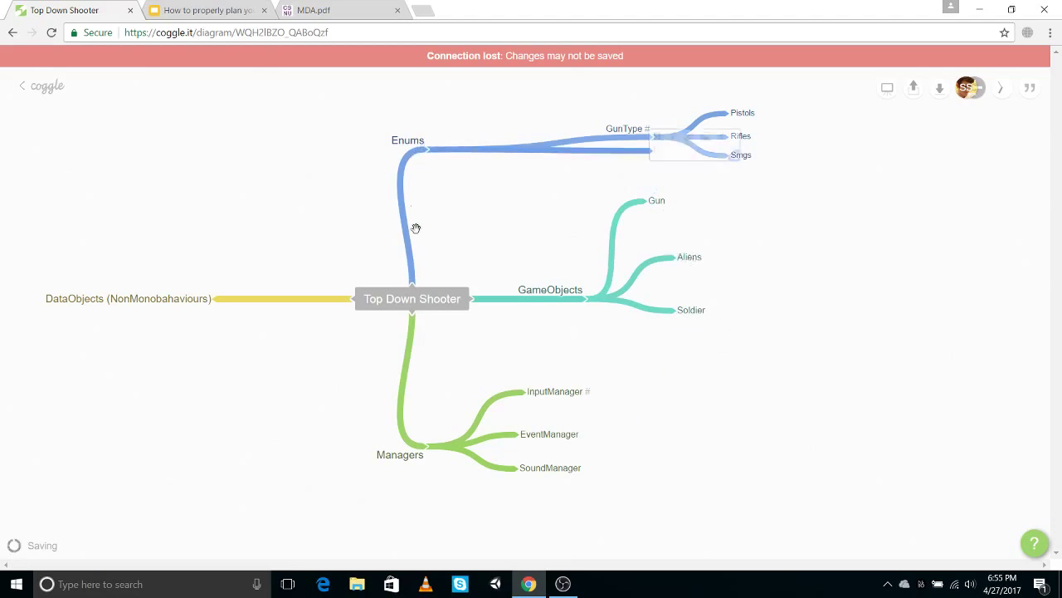
text(Alien)
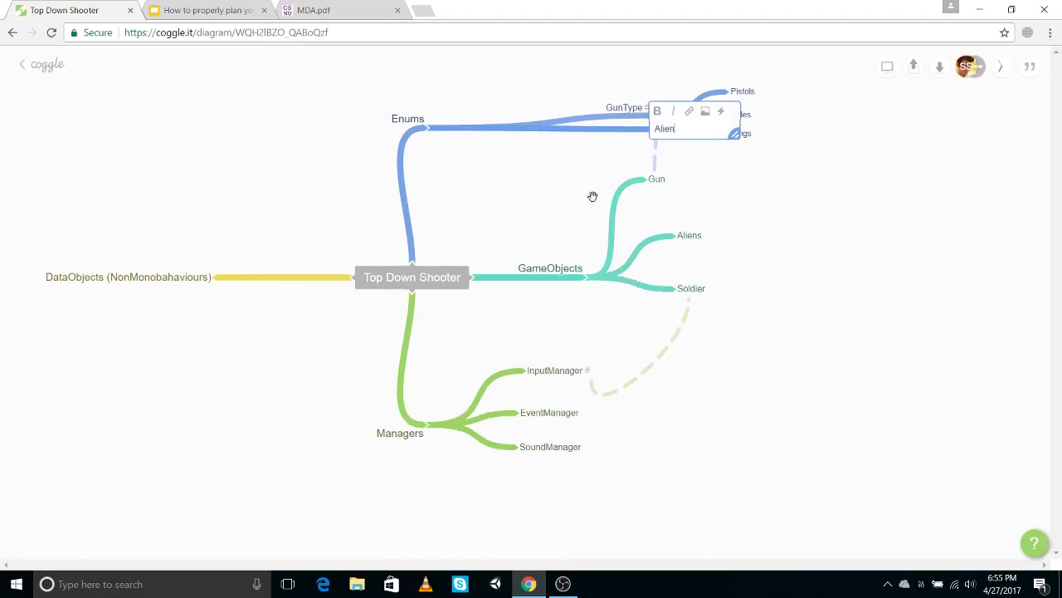
text(Type)
click(592, 195)
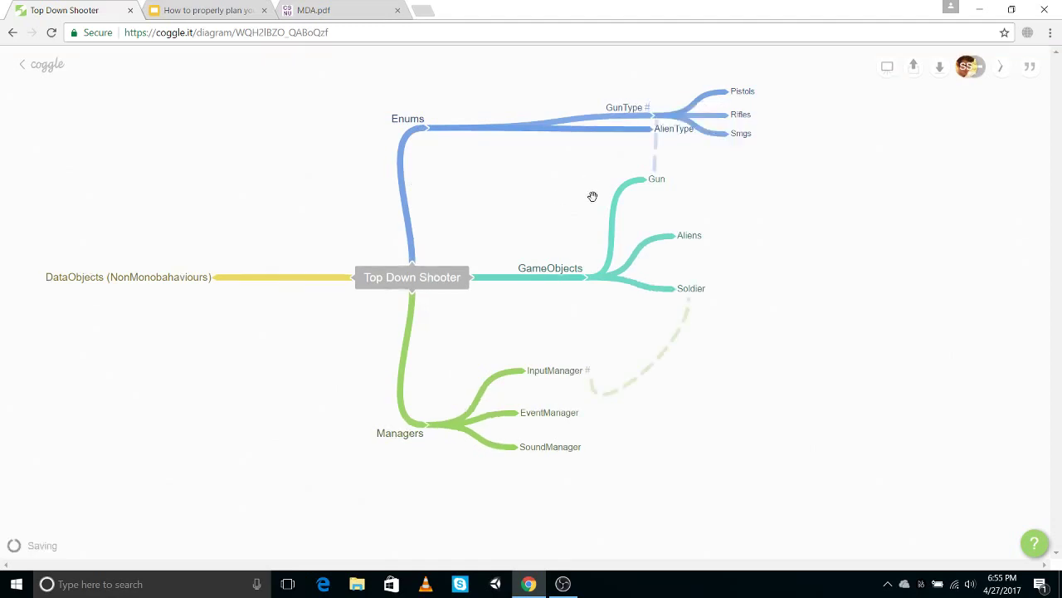
drag(631, 135, 635, 158)
drag(676, 127, 675, 76)
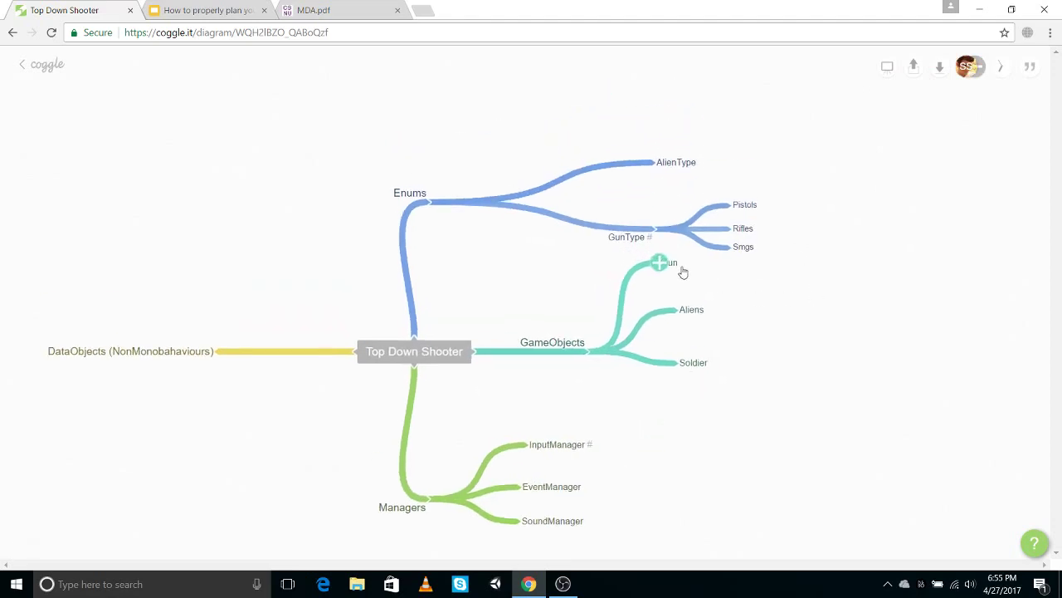
Step: Move the Aliens branch above AlienType and give AlienType two child branches named Runner and Exploder
drag(696, 314, 681, 109)
click(656, 162)
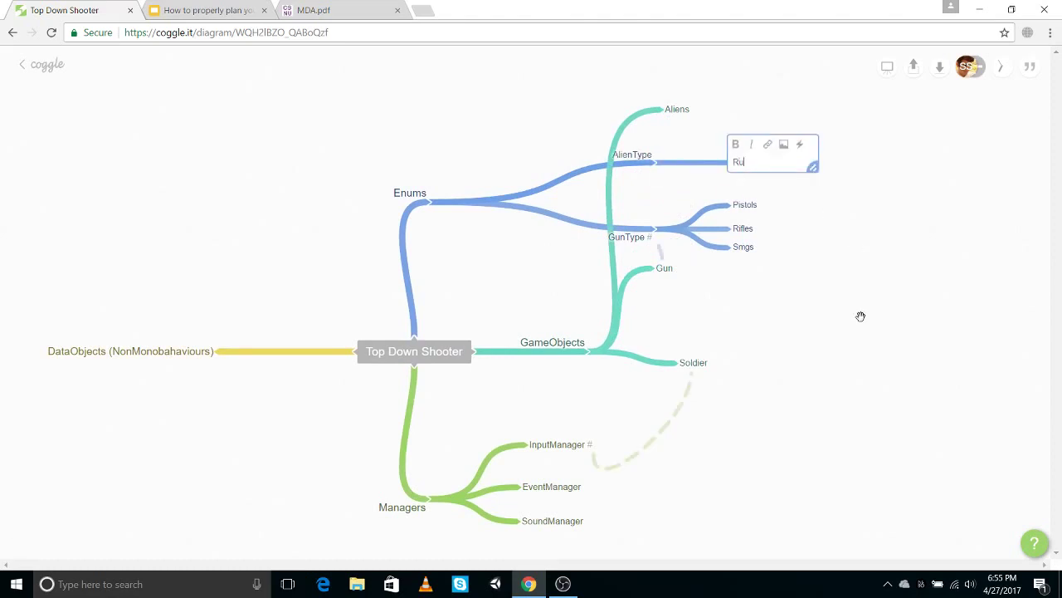
key(Return)
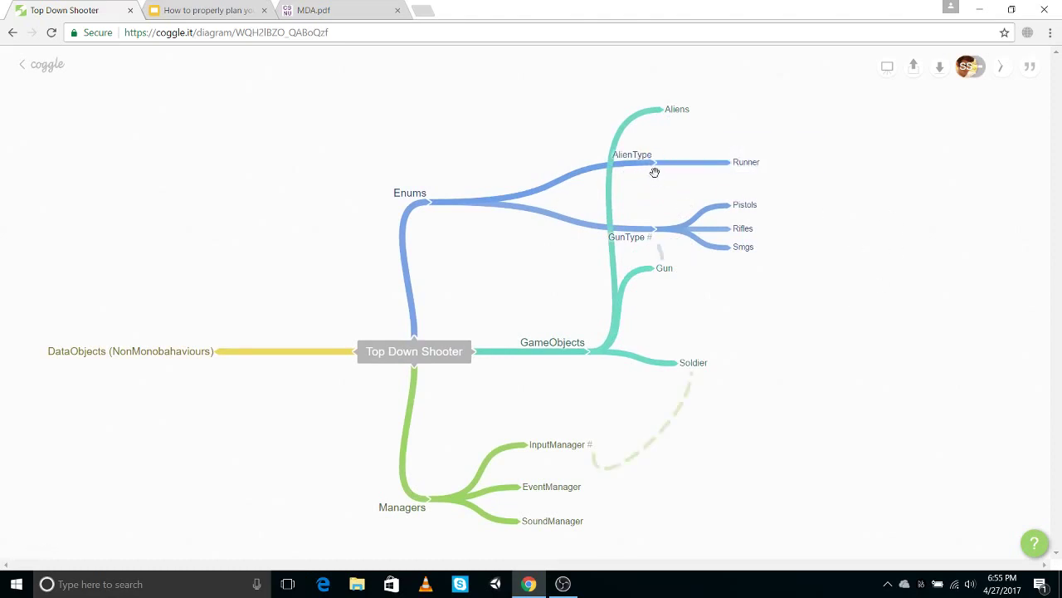
click(655, 163)
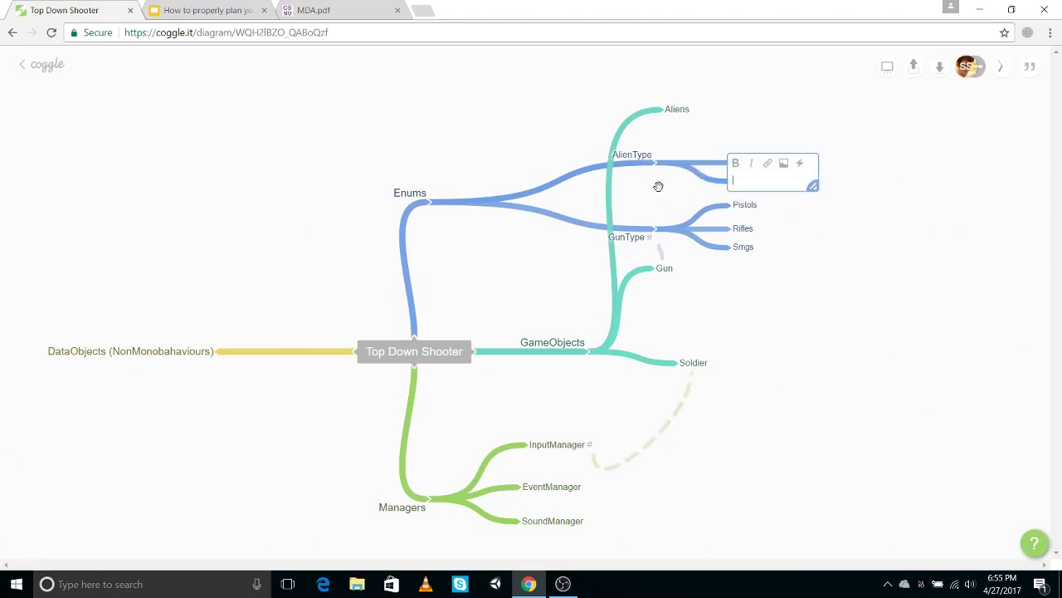
text(Exploder)
key(Return)
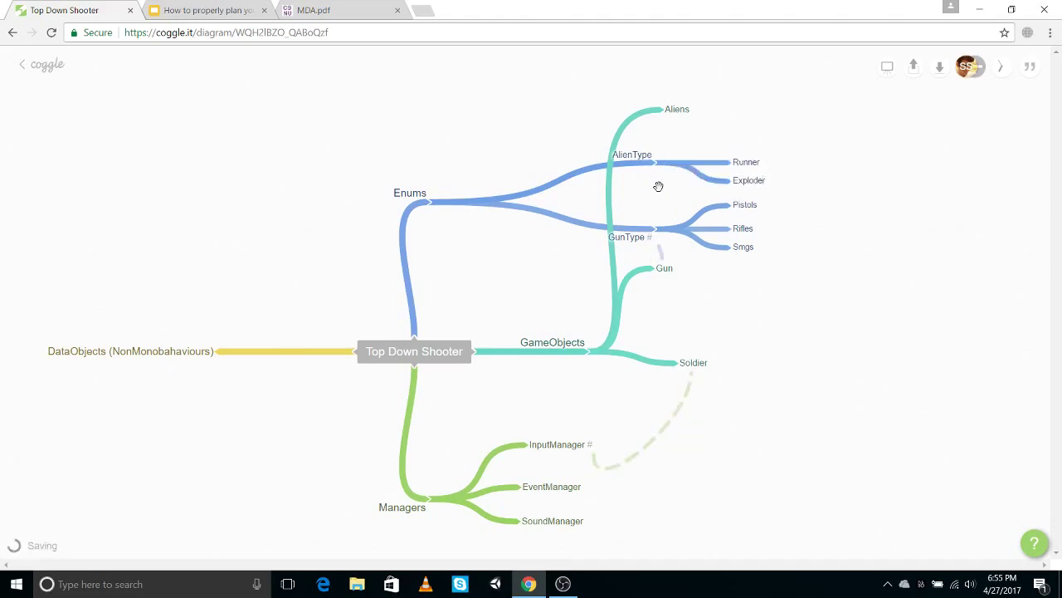
Step: Add a third AlienType child named Shooter above Runner and link AlienType to Aliens
click(655, 162)
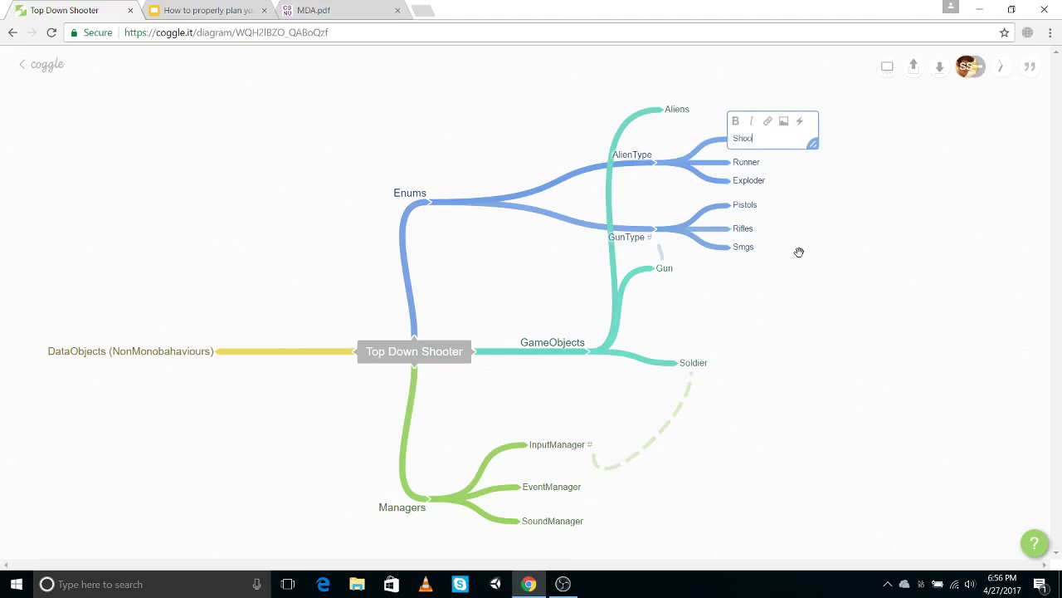
key(Return)
mouse_move(645, 158)
drag(645, 158, 676, 109)
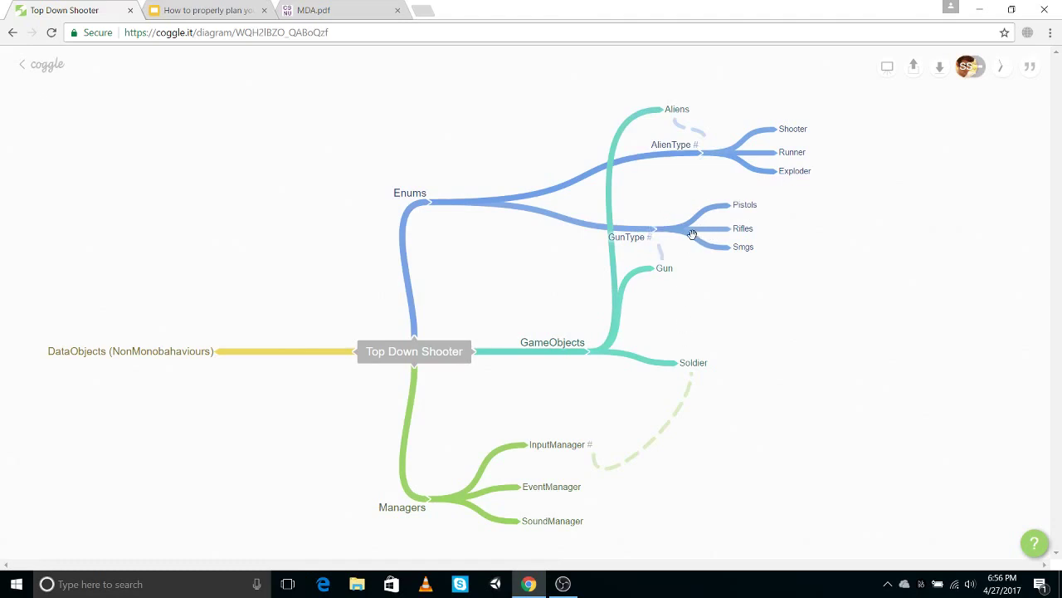
Step: Add a MainMenuManager child to Managers beneath SoundManager and line InputManager up with the other managers
scroll(688, 460, down, 2)
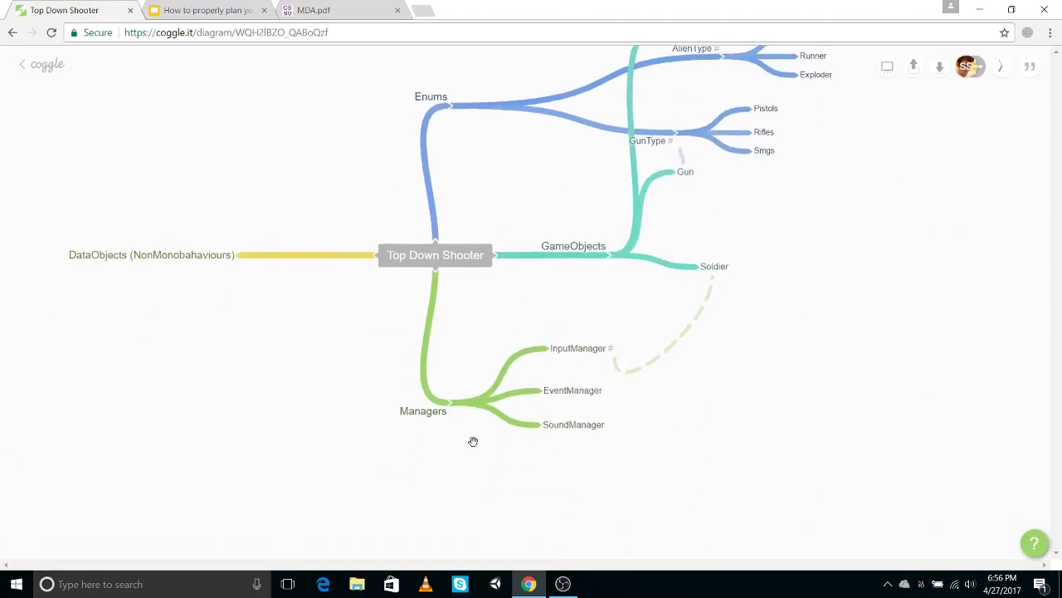
click(450, 405)
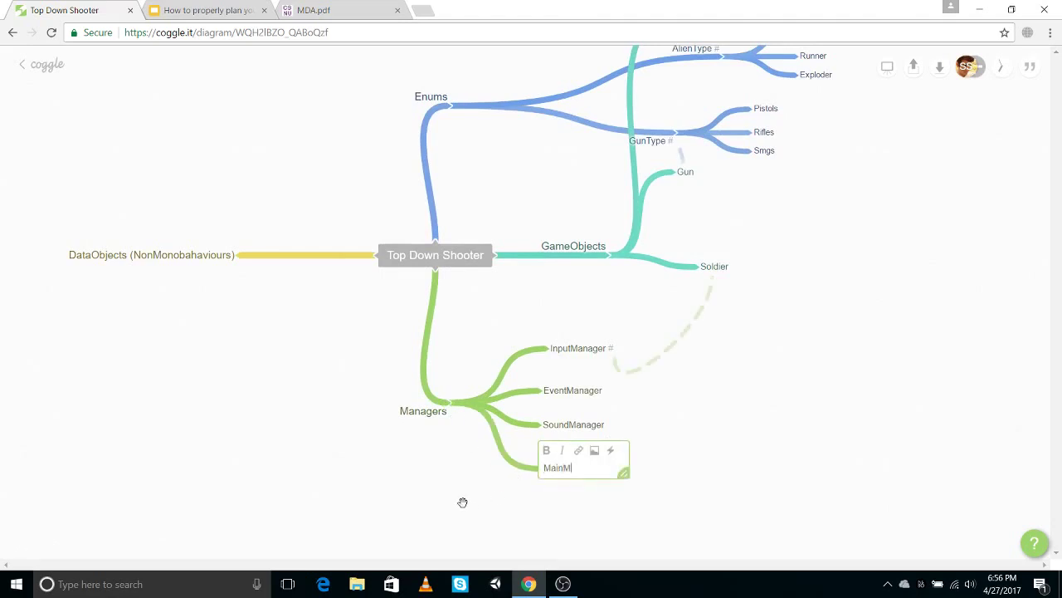
text(MainMenuManager)
key(Return)
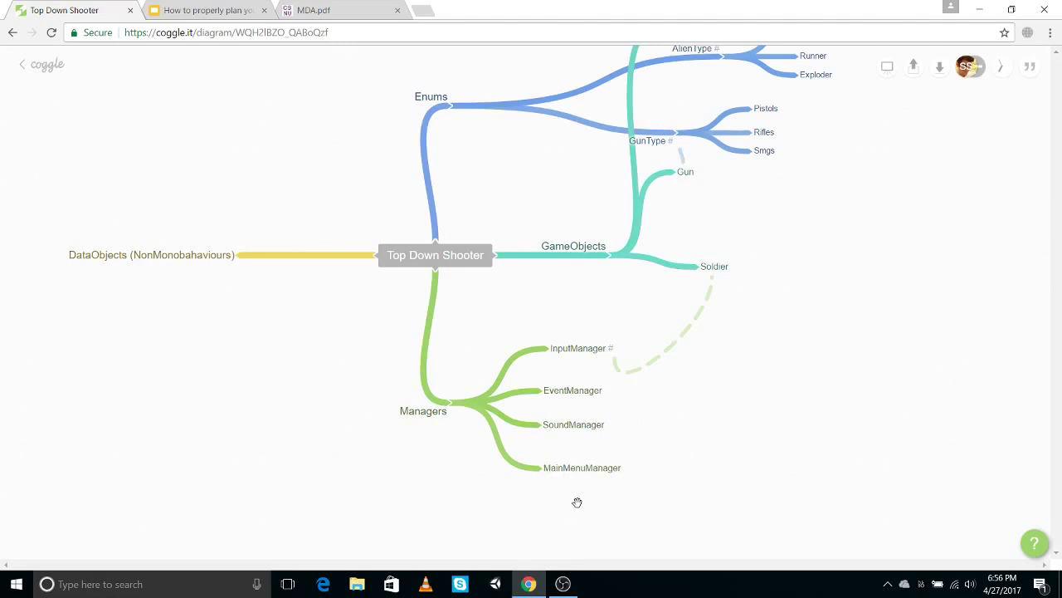
drag(587, 475, 590, 468)
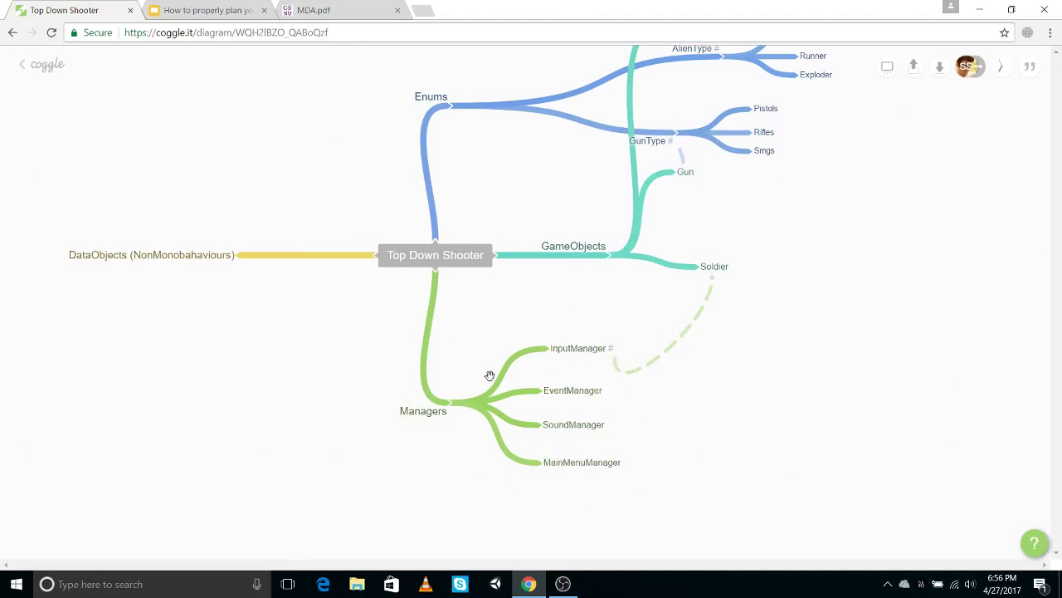
drag(588, 361, 585, 356)
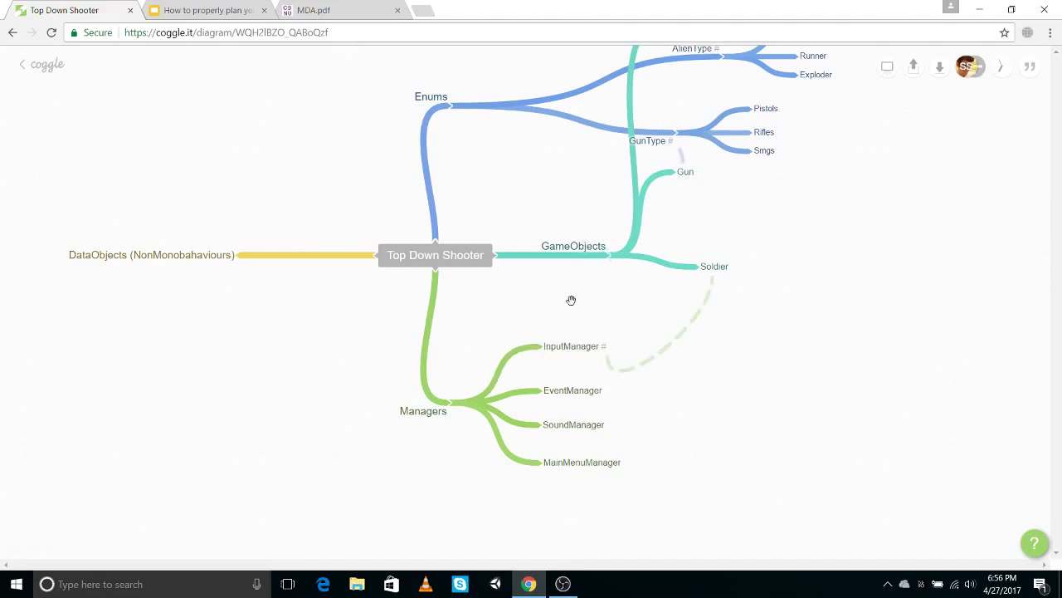
Step: Reattach the Managers branch to GameObjects, positioned below Soldier, and bring Soldier level with GameObjects
click(425, 415)
click(439, 470)
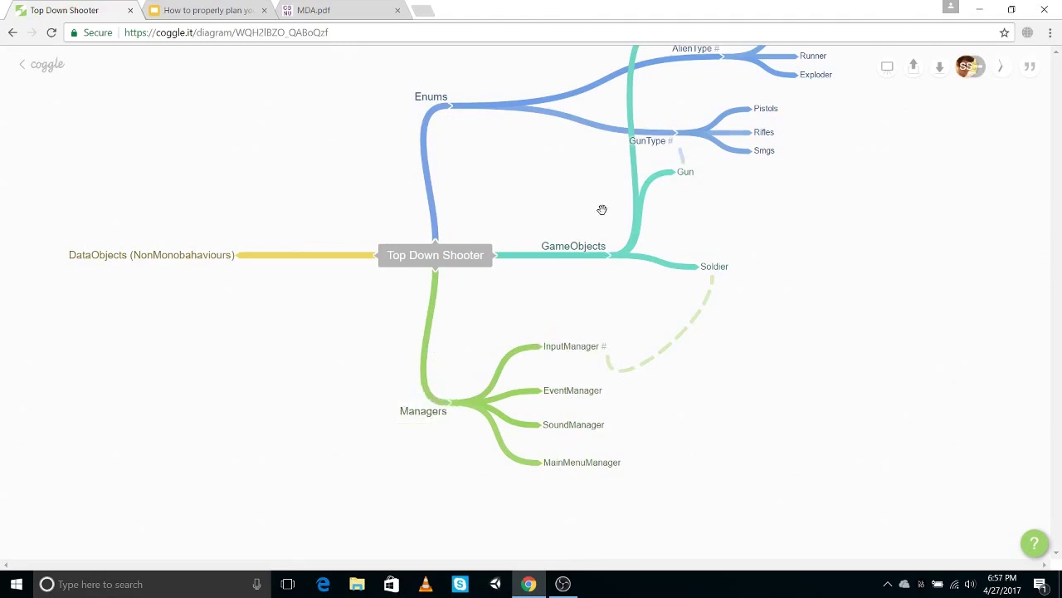
right_click(413, 436)
drag(396, 458, 611, 379)
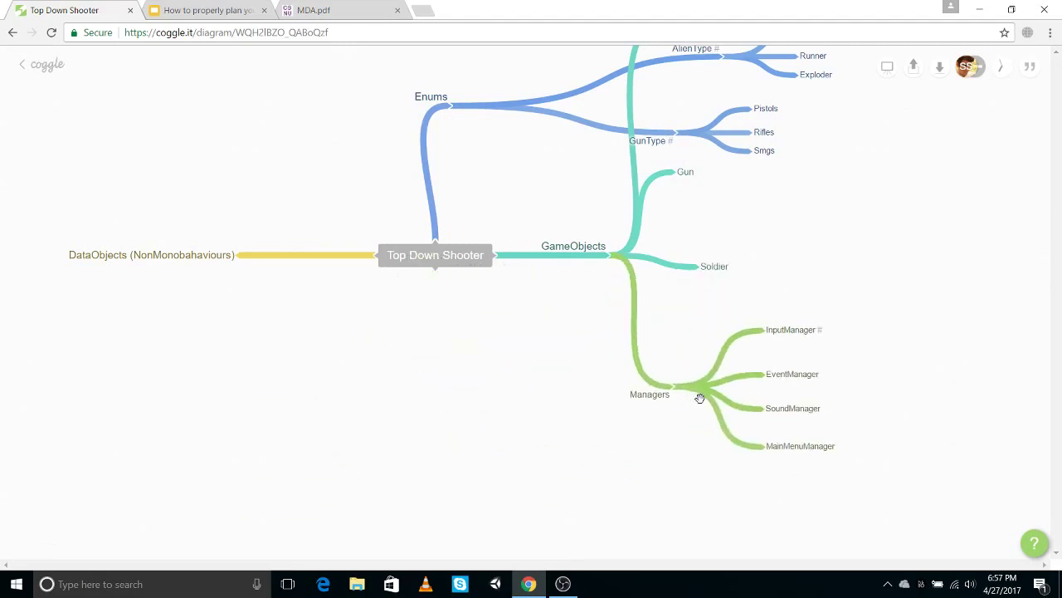
drag(583, 456, 509, 465)
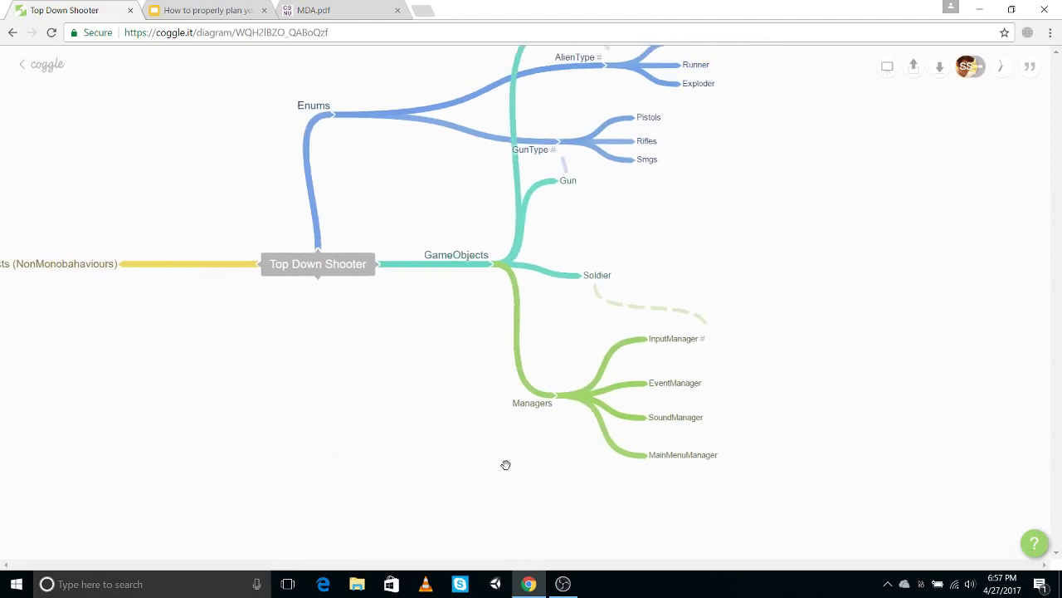
drag(628, 369, 641, 381)
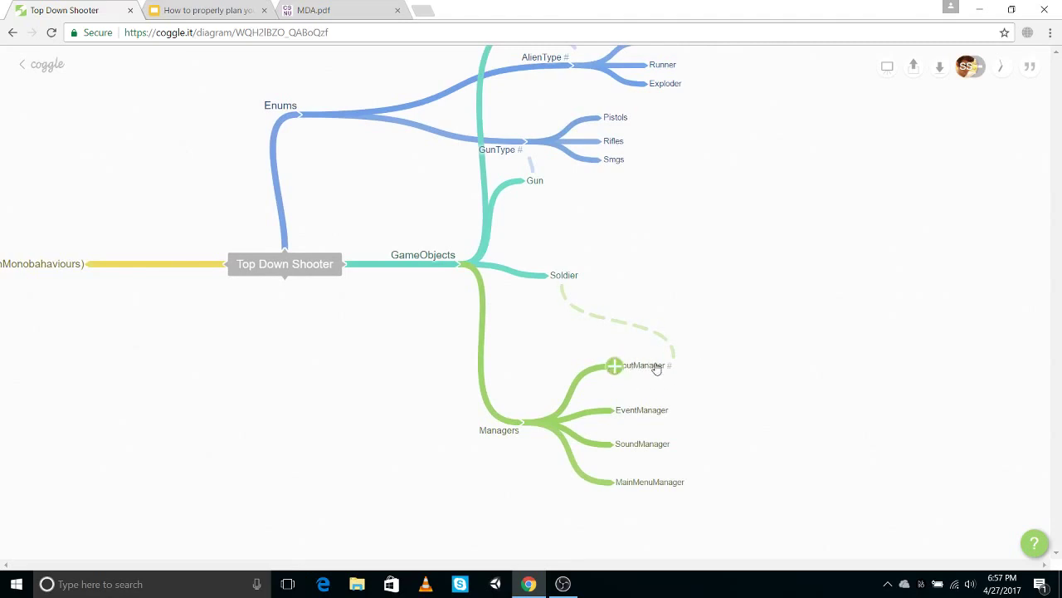
drag(576, 279, 586, 268)
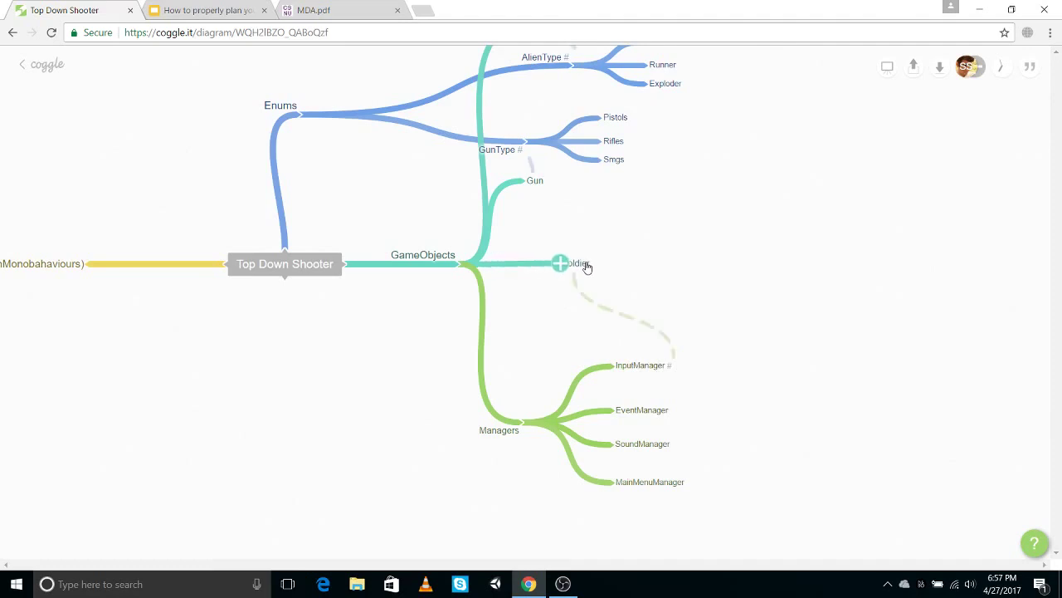
Step: Add a child branch named GunSounds to DataObjects (NonMonobahaviours)
drag(527, 324, 643, 341)
drag(168, 287, 158, 283)
drag(369, 388, 457, 356)
drag(393, 276, 392, 268)
click(392, 266)
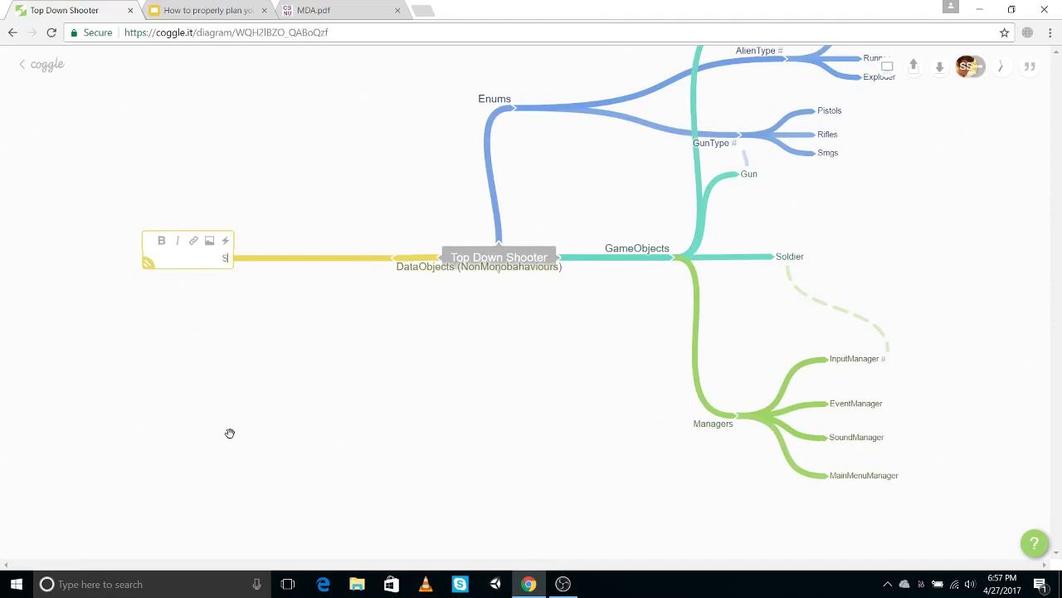
text(GunSound)
key(Return)
Step: Shift DataObjects away from the central node and place GunSounds well below it
drag(198, 265, 268, 342)
drag(401, 276, 302, 274)
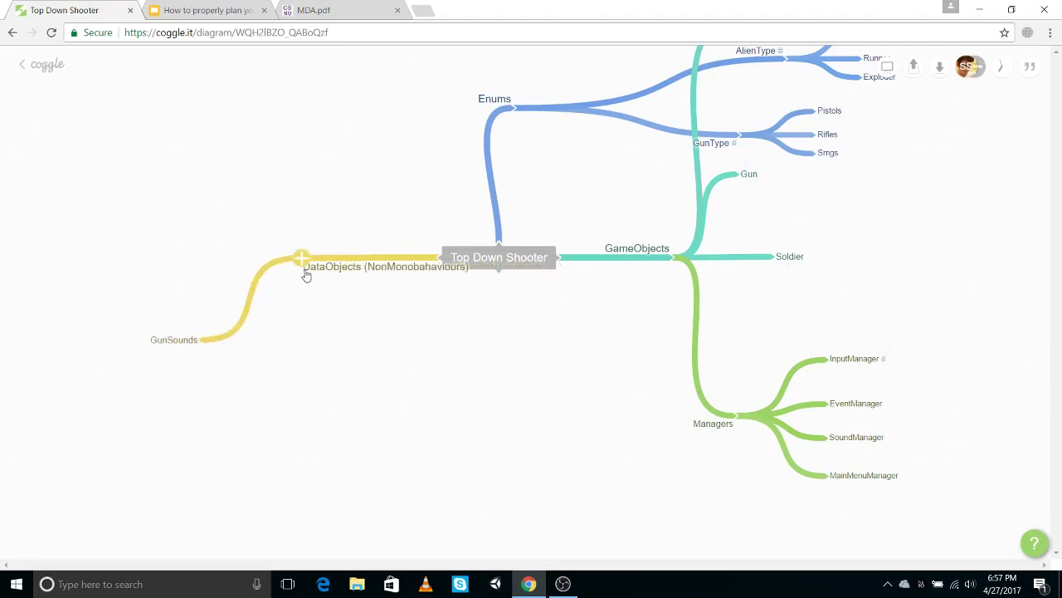
drag(182, 341, 328, 418)
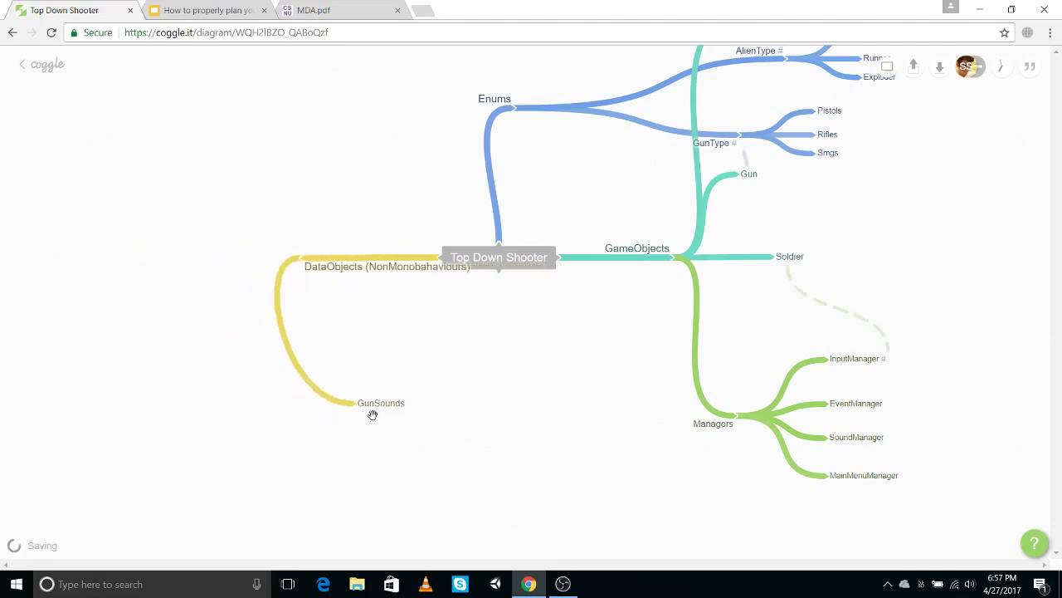
Step: Link SoundManager to GunSounds and move DataObjects farther out so its label clears the central node
drag(859, 444, 375, 405)
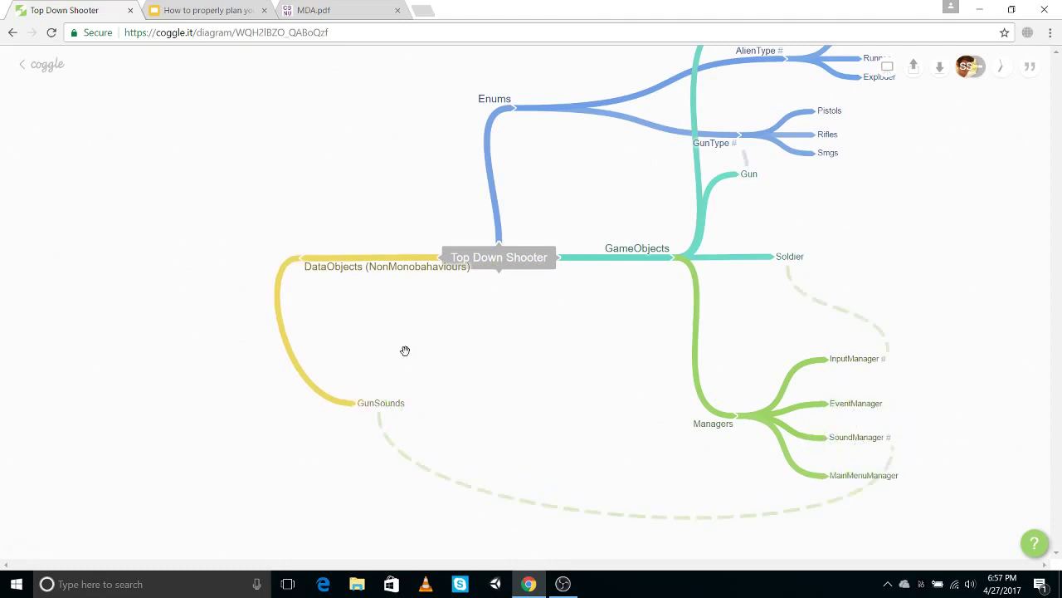
drag(484, 354, 372, 400)
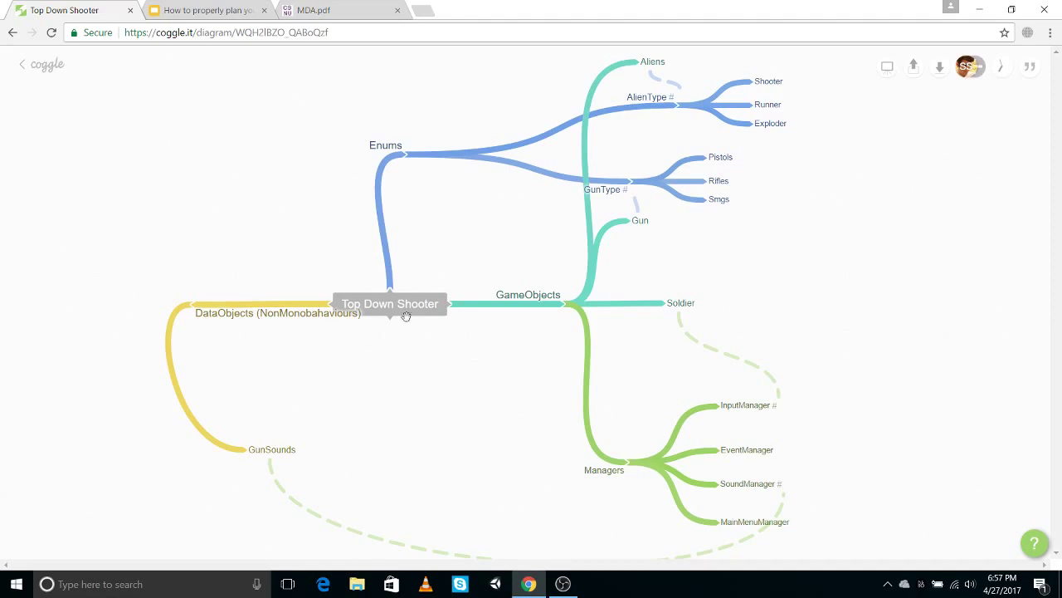
drag(225, 315, 180, 315)
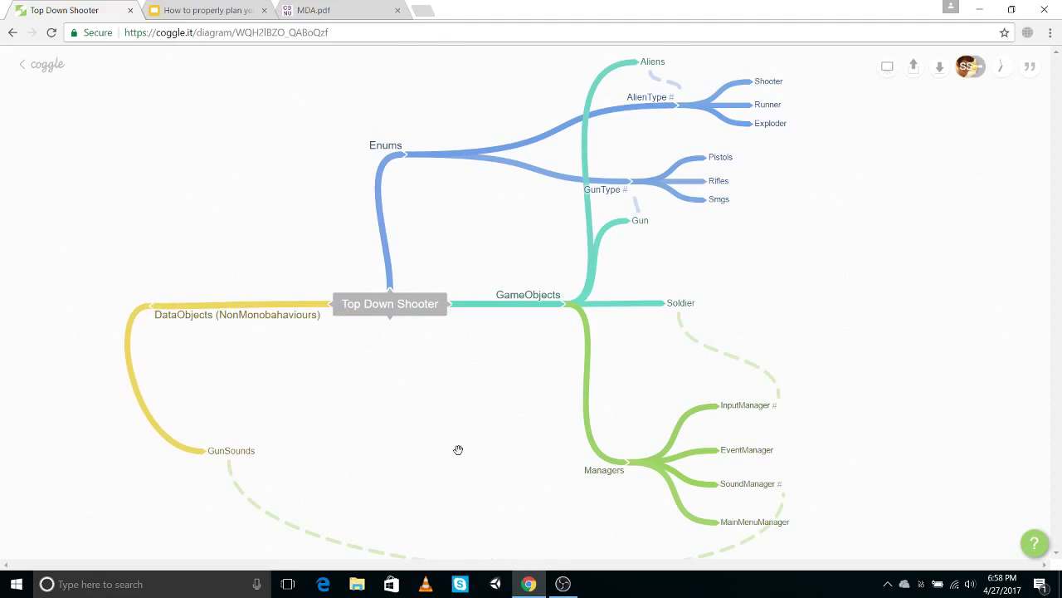
Step: Rename the Aliens branch as "Alien (Enemy)"
scroll(456, 426, right, 2)
scroll(455, 427, up, 2)
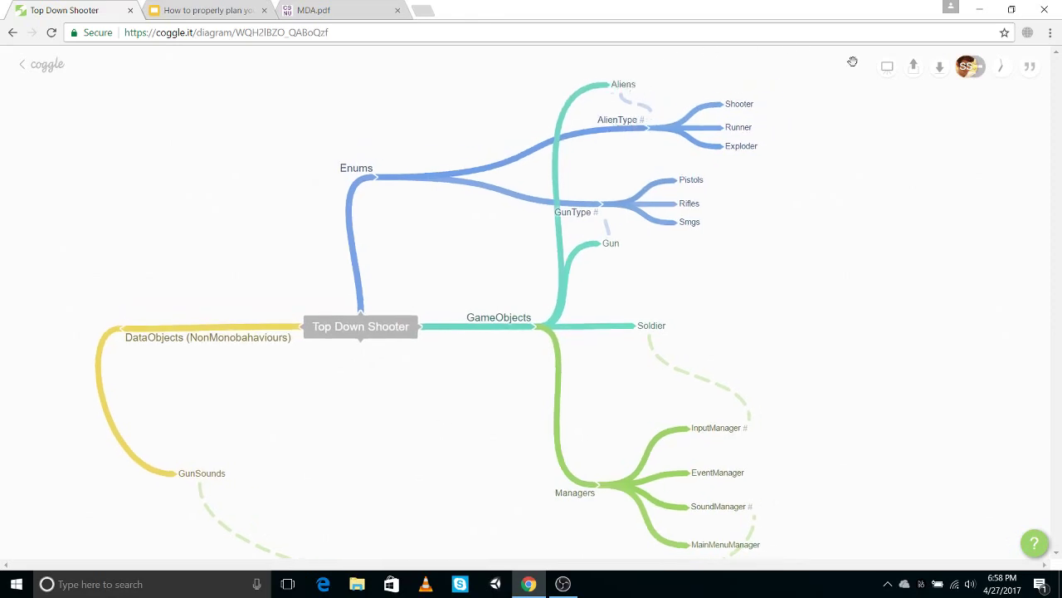
click(639, 85)
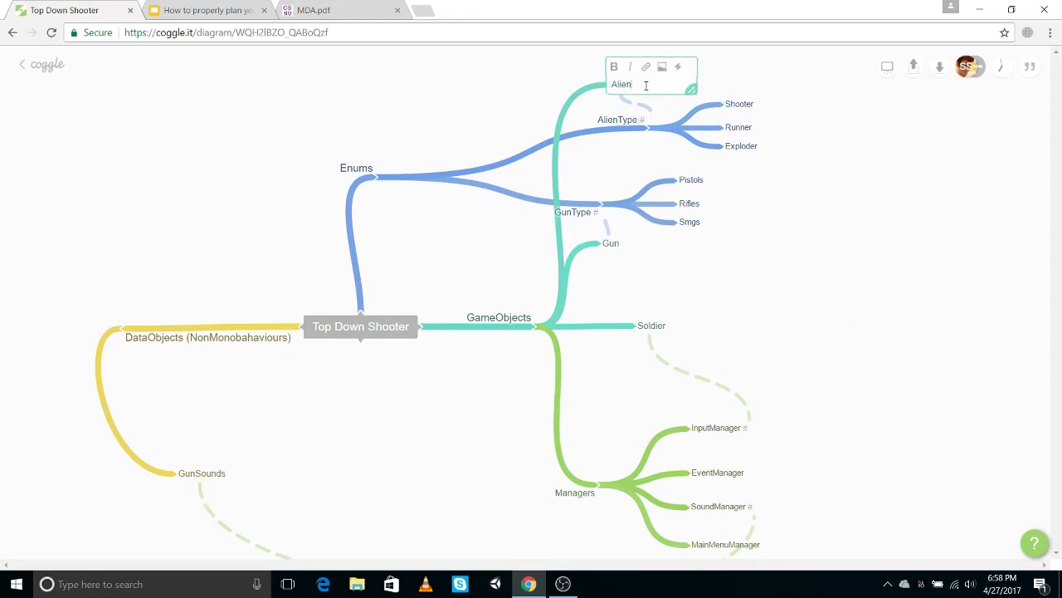
click(843, 322)
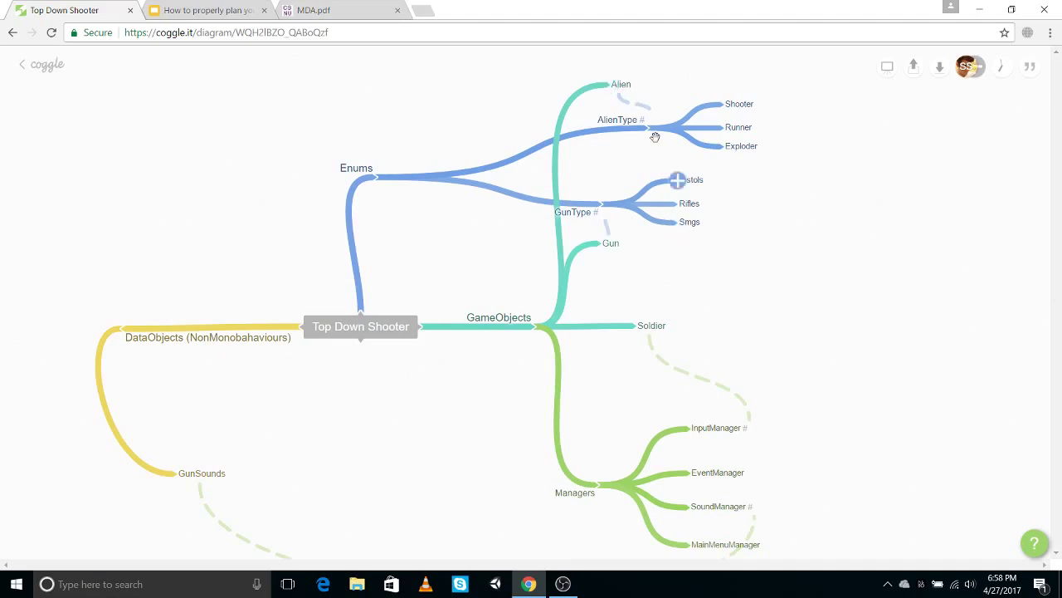
click(628, 86)
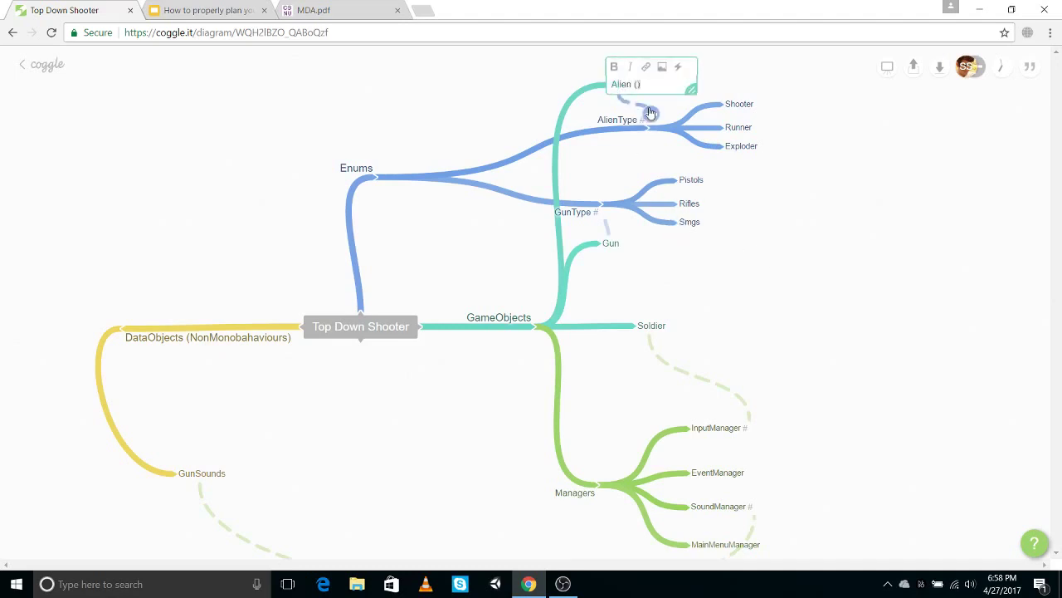
text((Enemy))
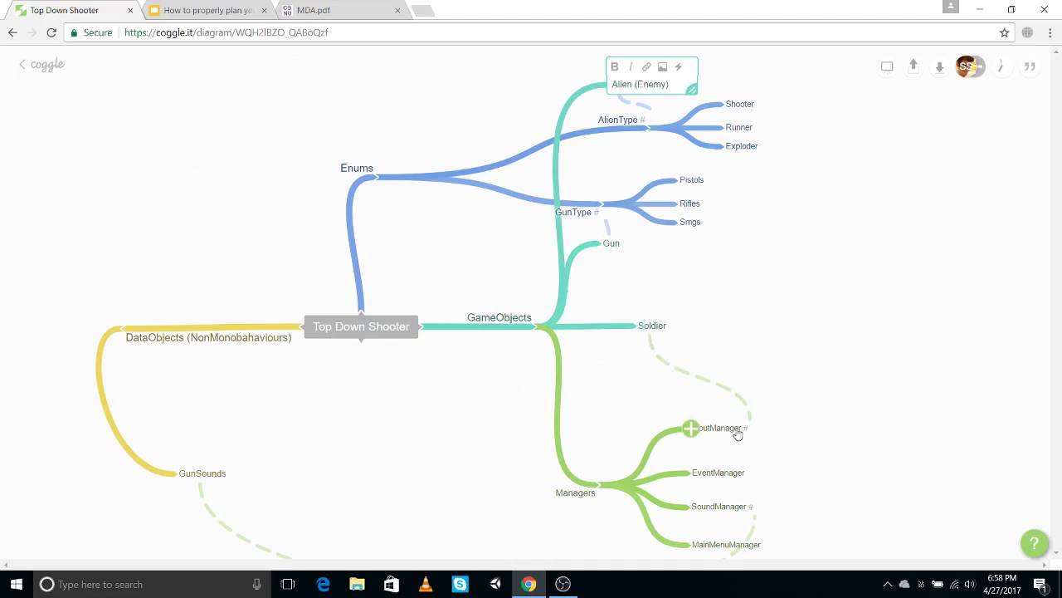
Step: Move Gun closer to Soldier, just above it, and link Soldier to Gun
drag(603, 245, 647, 274)
right_click(660, 326)
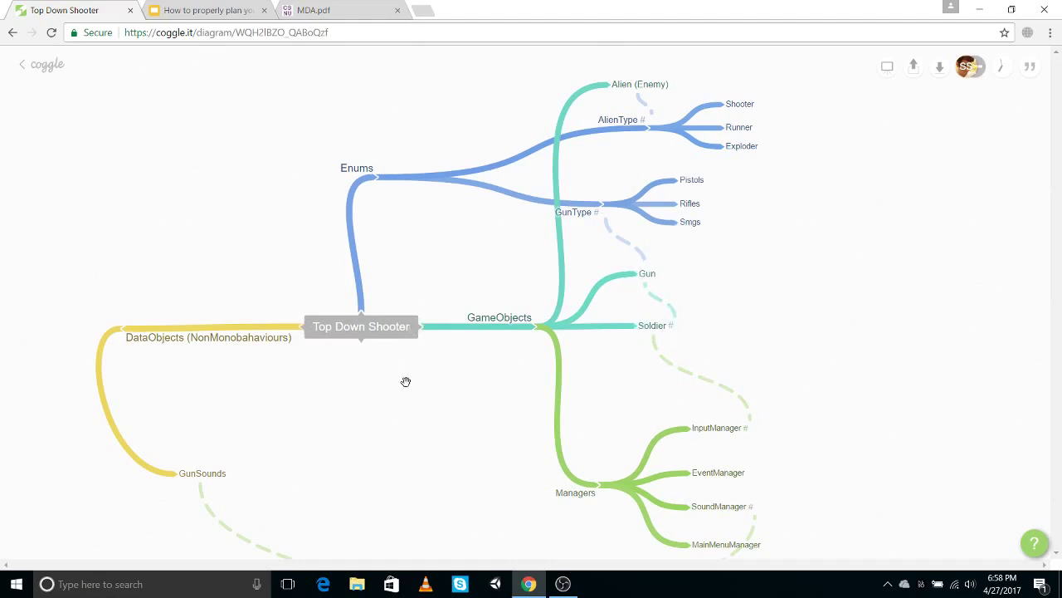
Step: Raise the GunSounds branch so it sits closer beneath DataObjects
scroll(407, 428, down, 2)
scroll(415, 429, up, 3)
scroll(477, 420, down, 2)
scroll(489, 370, up, 2)
drag(218, 479, 223, 408)
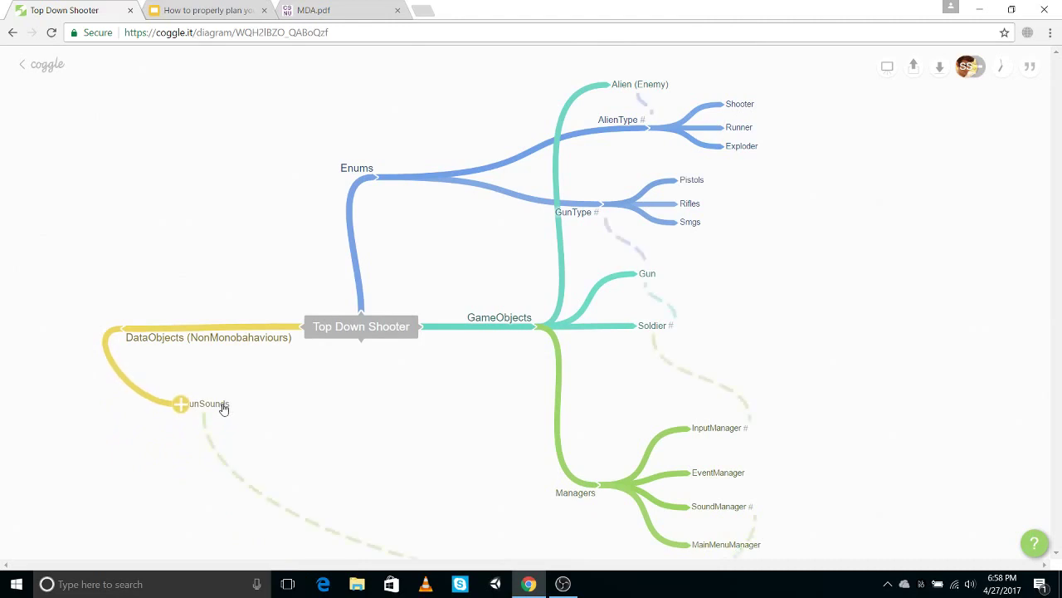
Step: Rearrange the managers as InputManager, SoundManager, EventManager and MainMenuManager, and move the Managers branch farther out from GameObjects
scroll(377, 470, down, 2)
drag(725, 447, 715, 313)
drag(716, 377, 713, 359)
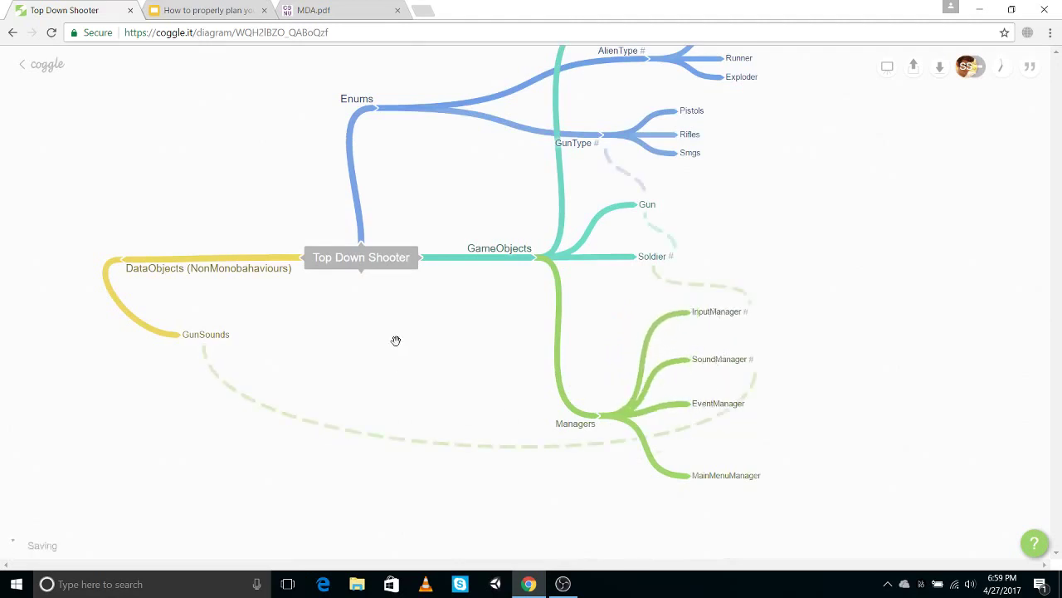
drag(418, 337, 413, 388)
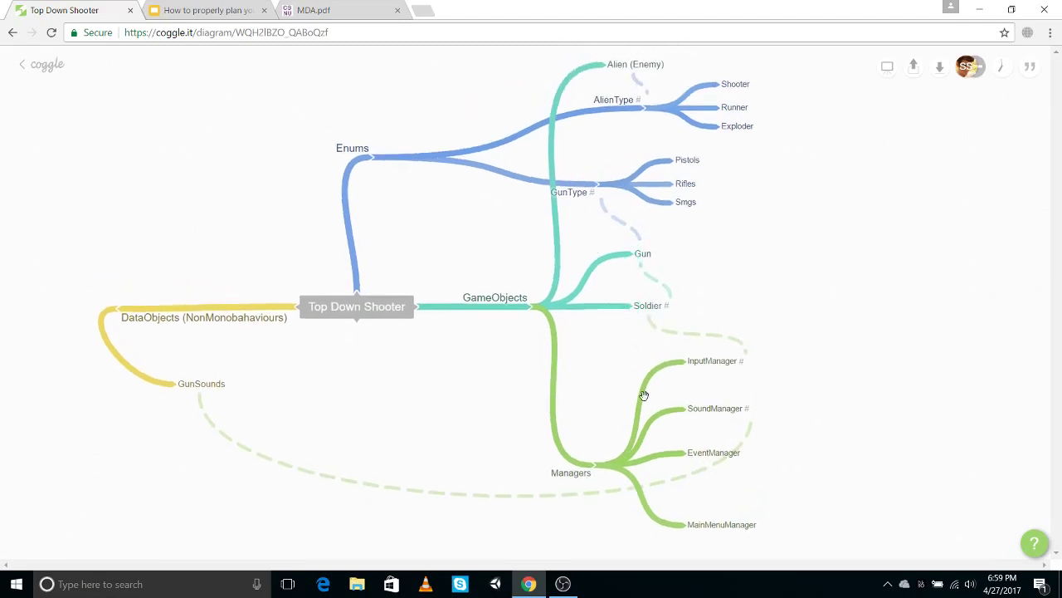
drag(726, 535, 749, 517)
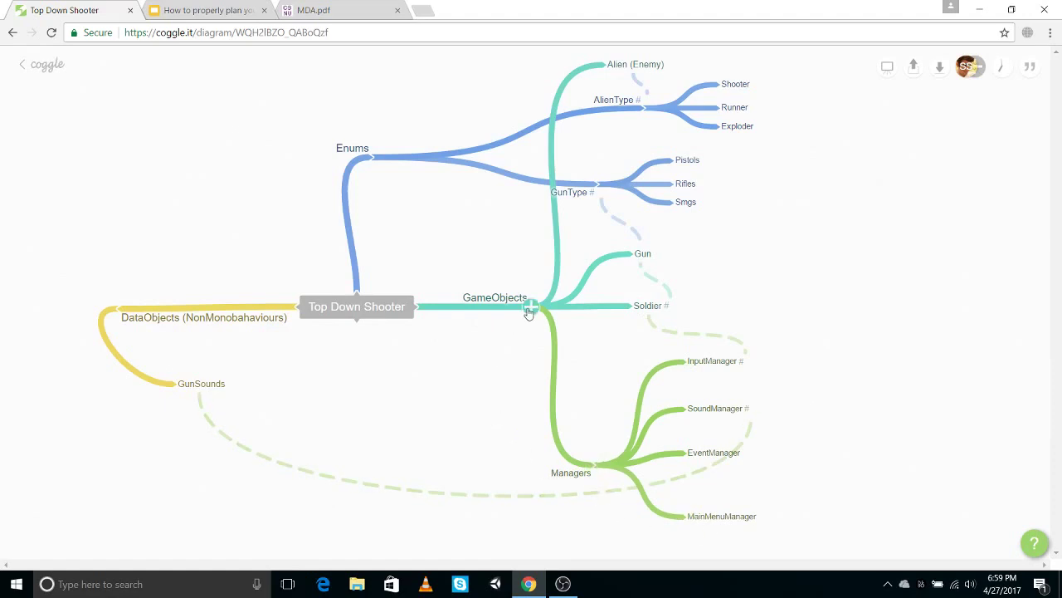
drag(569, 481, 626, 451)
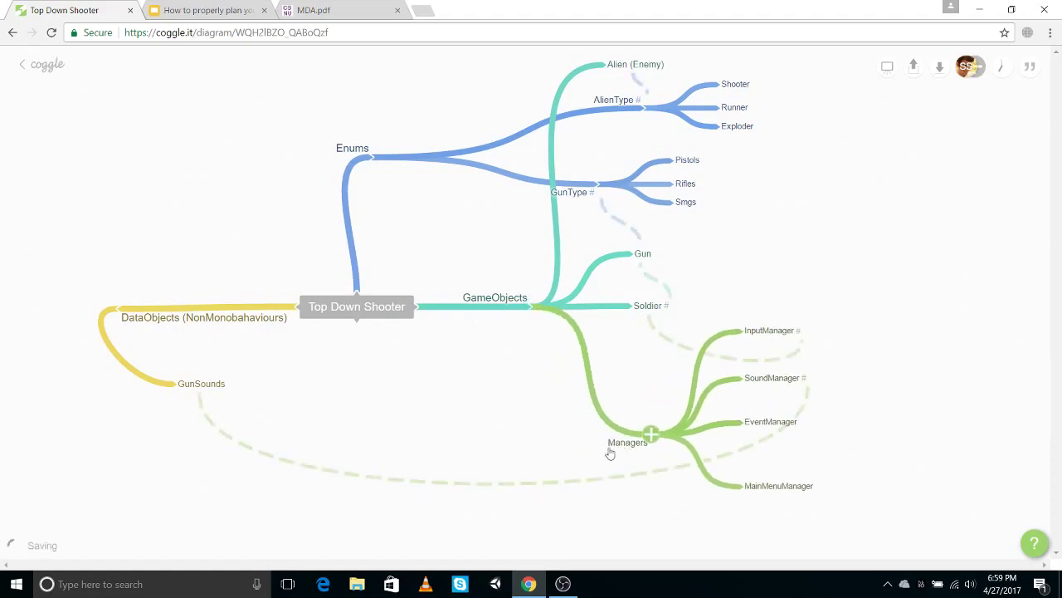
drag(522, 304, 495, 302)
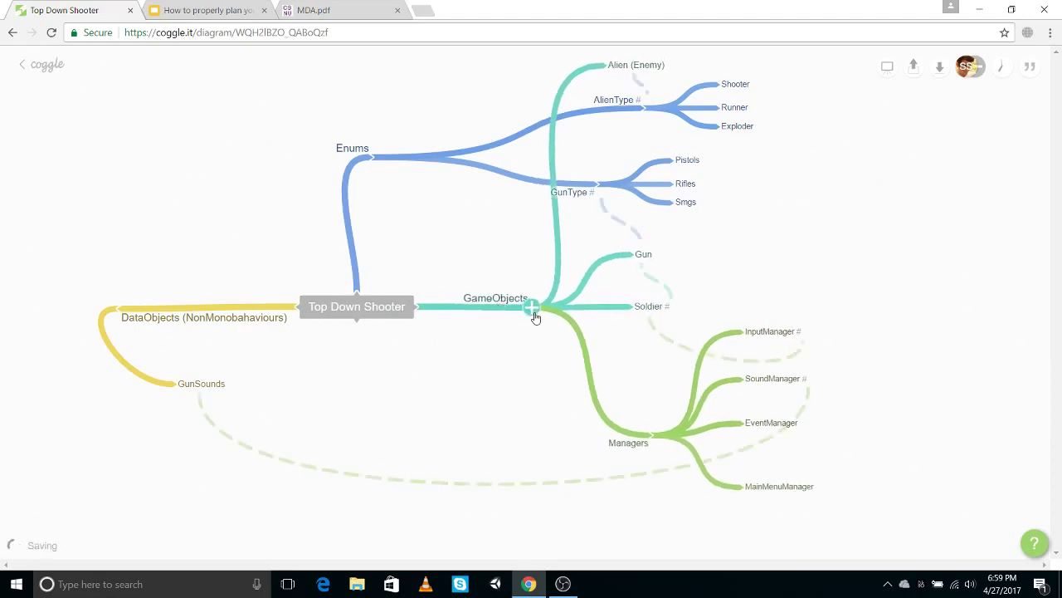
click(532, 309)
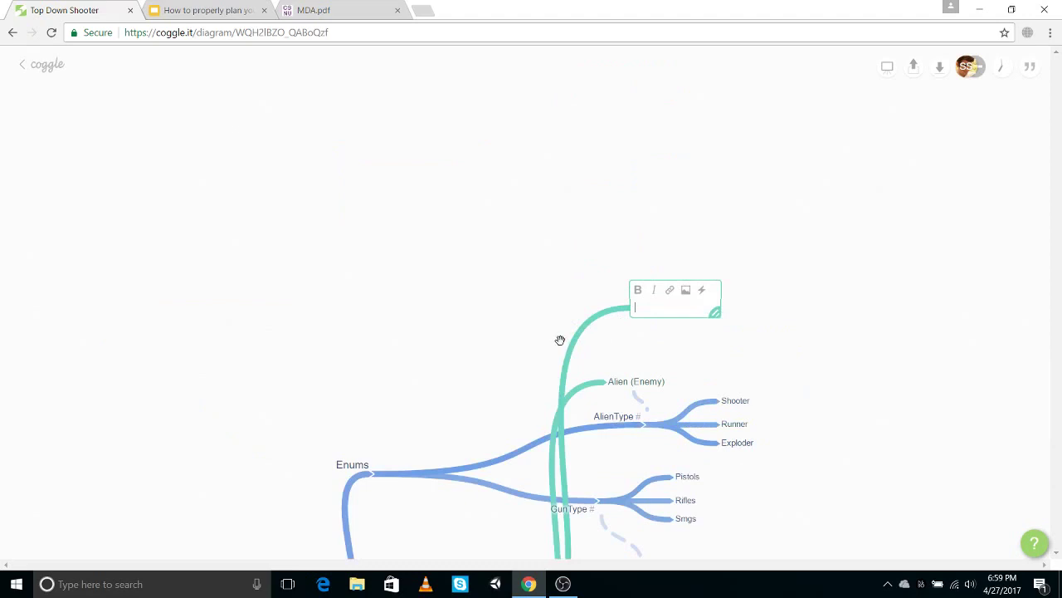
scroll(487, 335, down, 3)
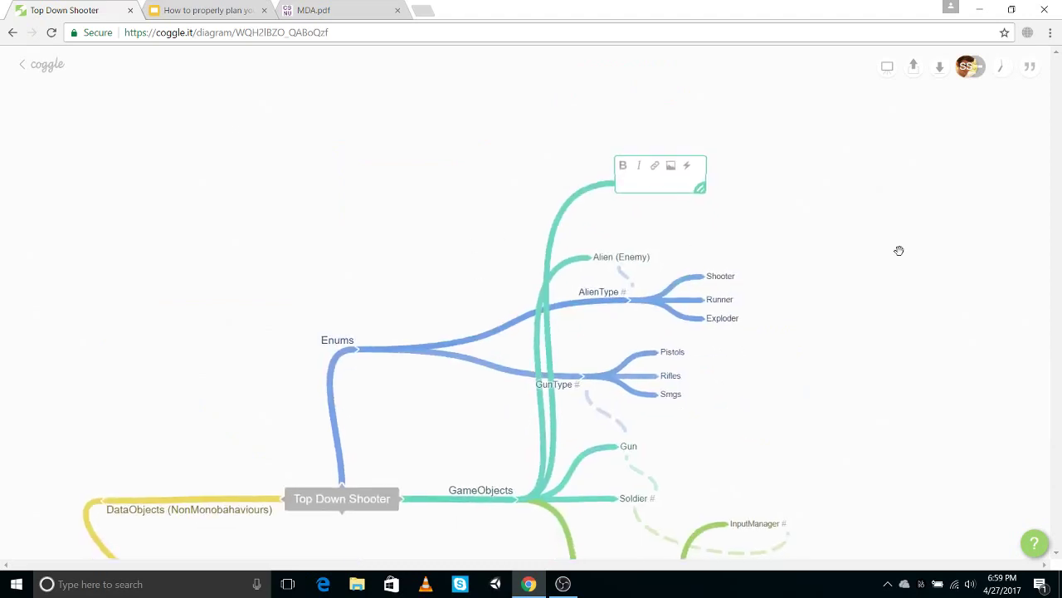
key(Escape)
right_click(626, 186)
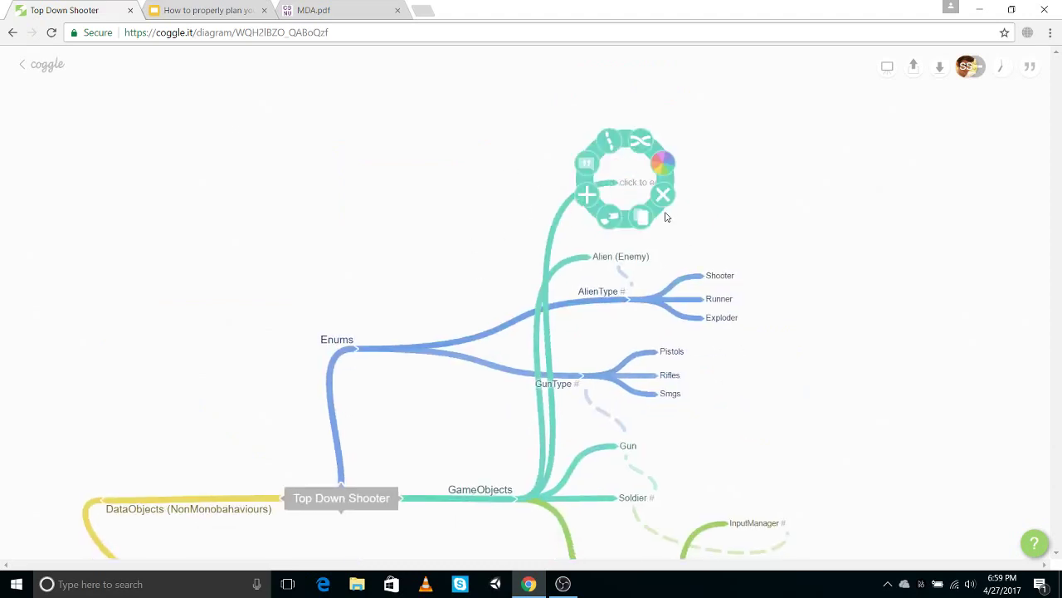
Step: Add a UI branch beneath the central Top Down Shooter topic, with a MainMenu child positioned slightly lower than UI
scroll(794, 208, down, 3)
click(365, 311)
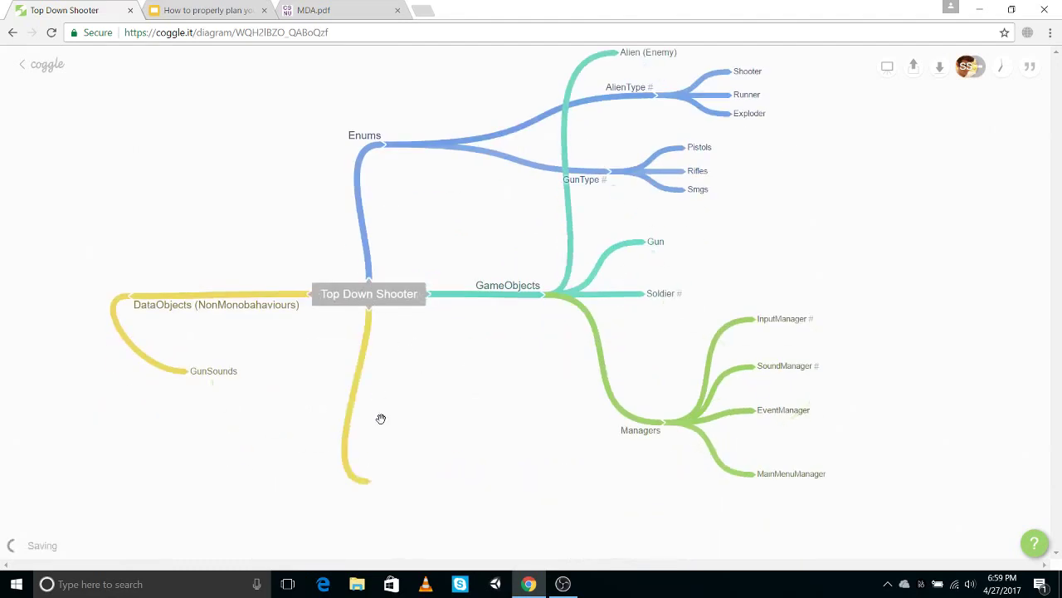
text(UI)
key(Escape)
click(372, 482)
text(MainMenu)
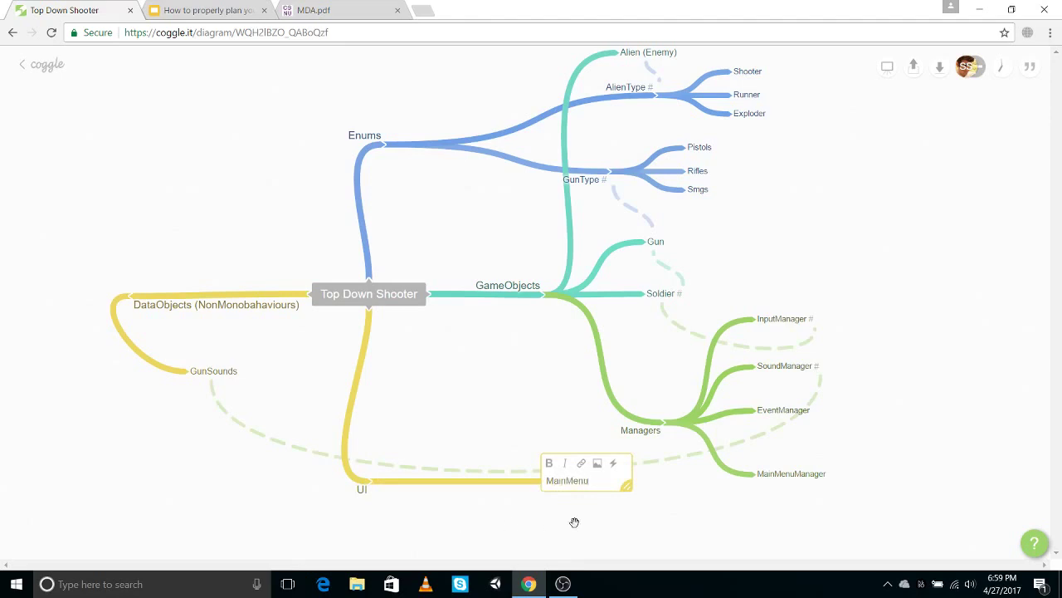
key(Escape)
drag(569, 493, 550, 535)
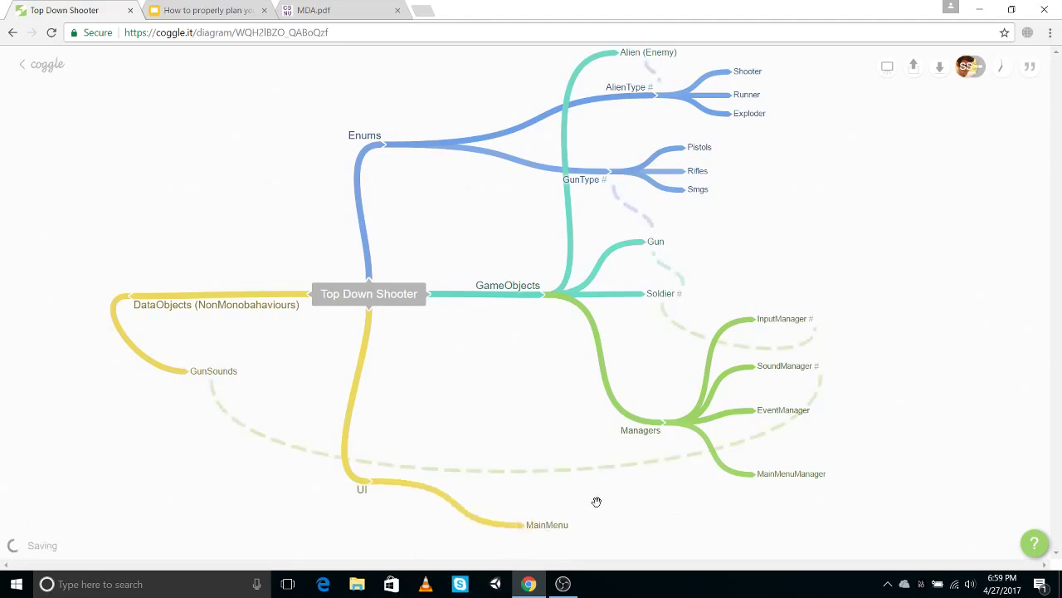
Step: Add a second child named Canvas to the UI branch
drag(590, 498, 610, 391)
click(560, 413)
key(Escape)
click(384, 375)
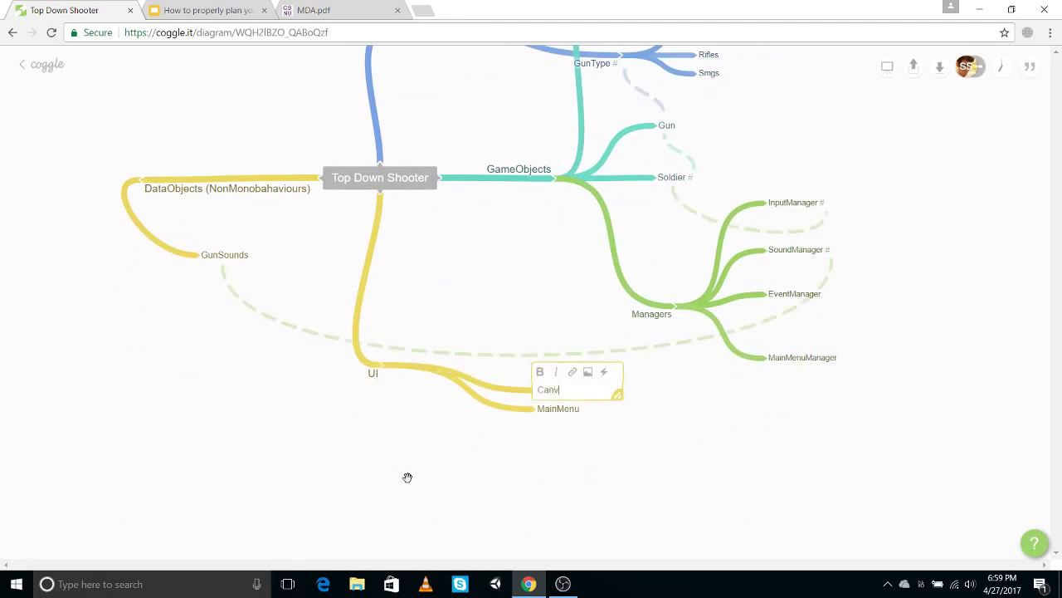
text(Canvas)
key(Escape)
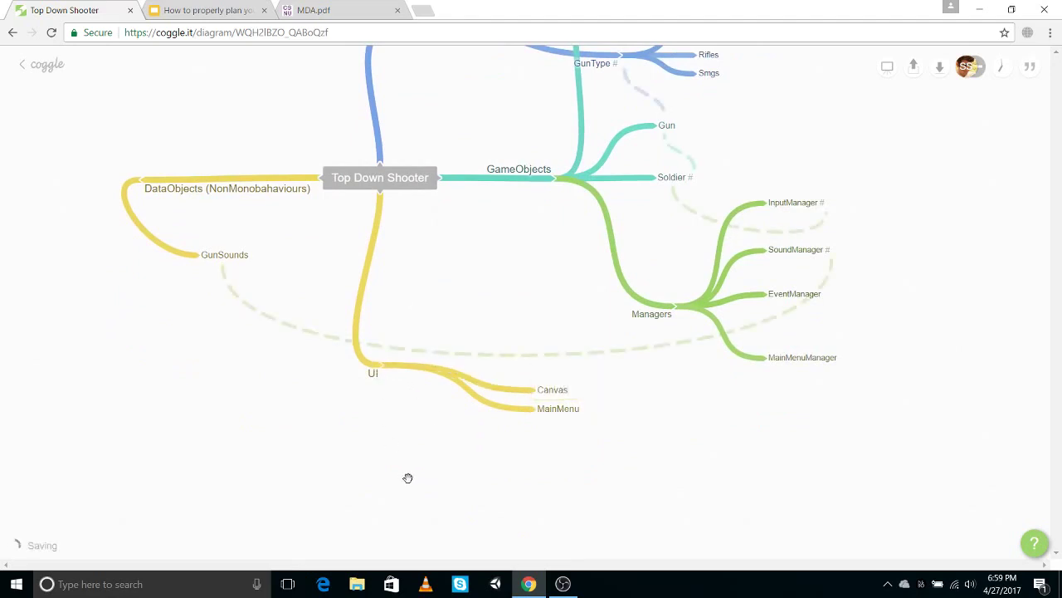
Step: Reattach MainMenu as a child of Canvas and move Canvas lower, closer beneath UI
right_click(534, 422)
drag(528, 412, 541, 391)
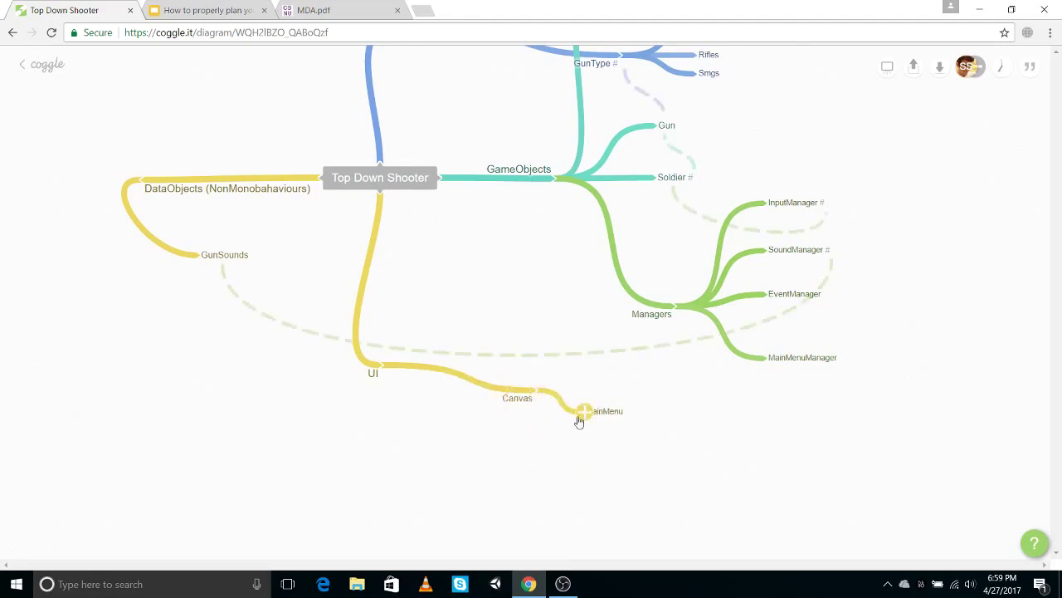
mouse_move(513, 405)
drag(514, 405, 457, 444)
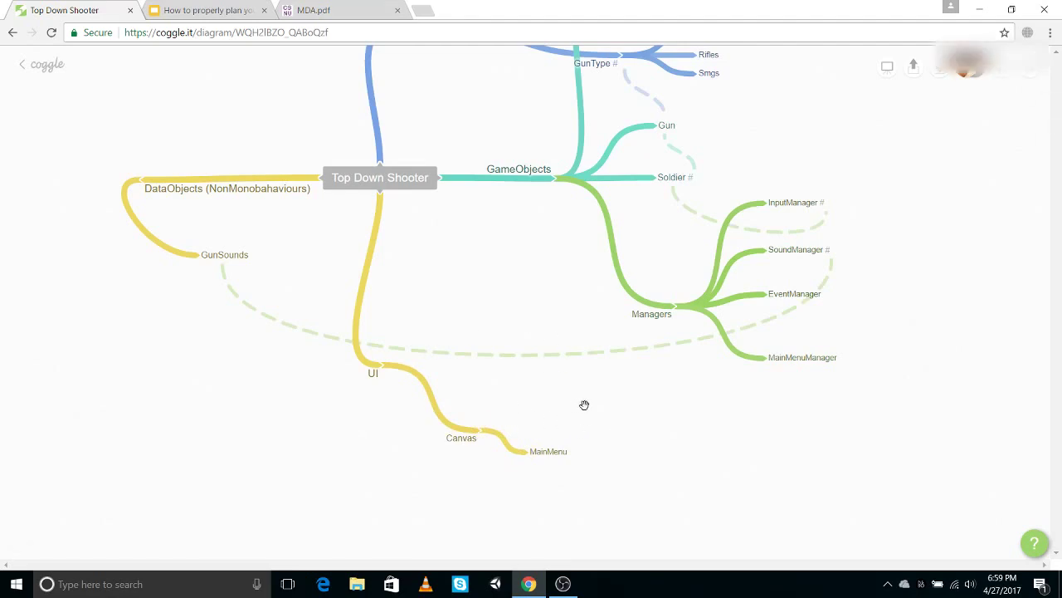
scroll(607, 451, up, 1)
scroll(525, 255, left, 1)
scroll(536, 302, up, 1)
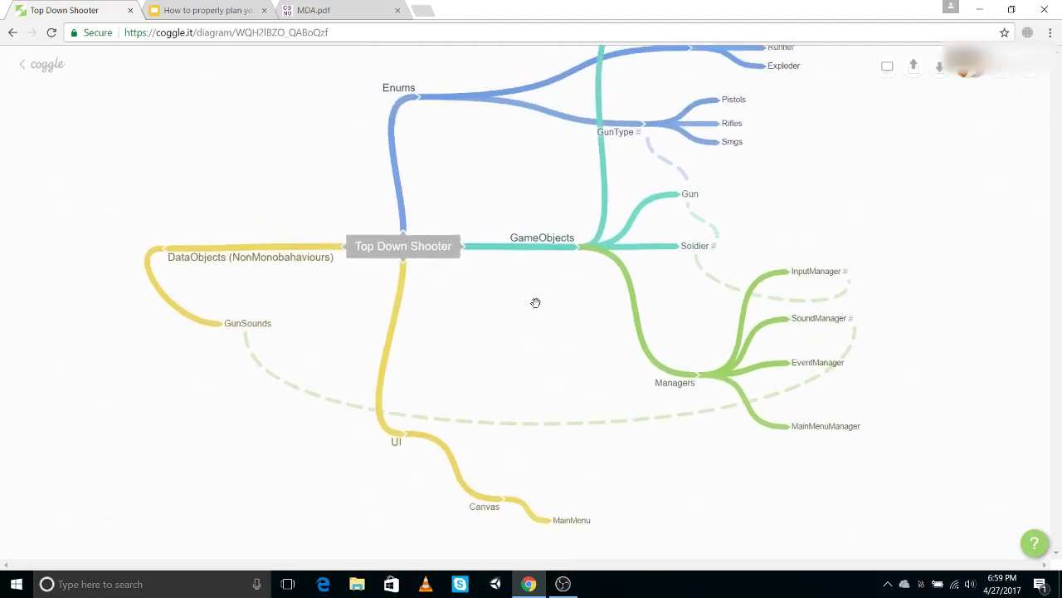
Step: Switch to the Google Slides presentation, present from By Project Structure through By Game Design to Further Recommendations, and exit the slideshow
click(223, 11)
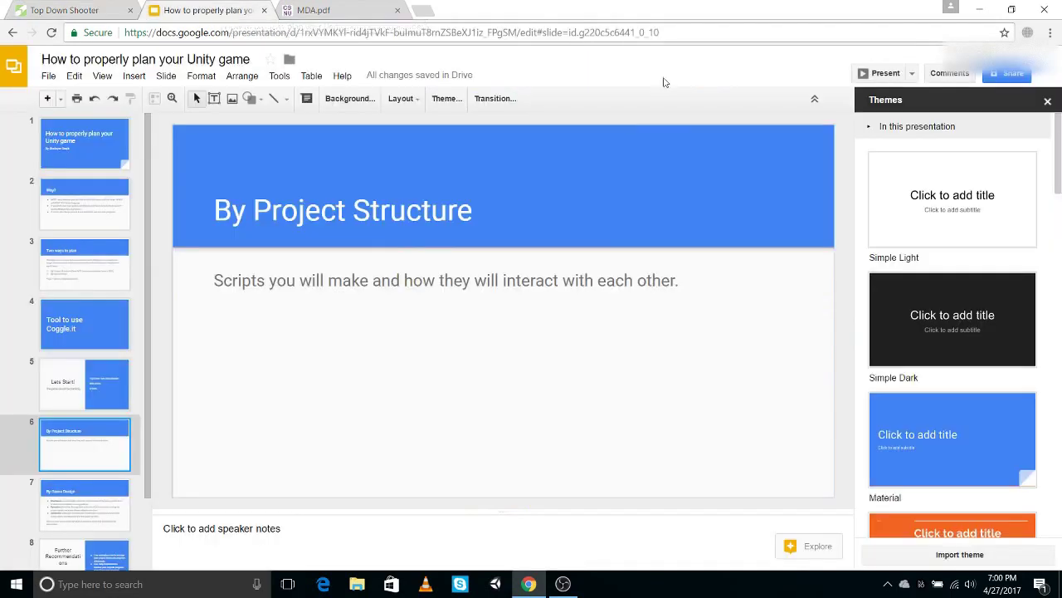
click(880, 75)
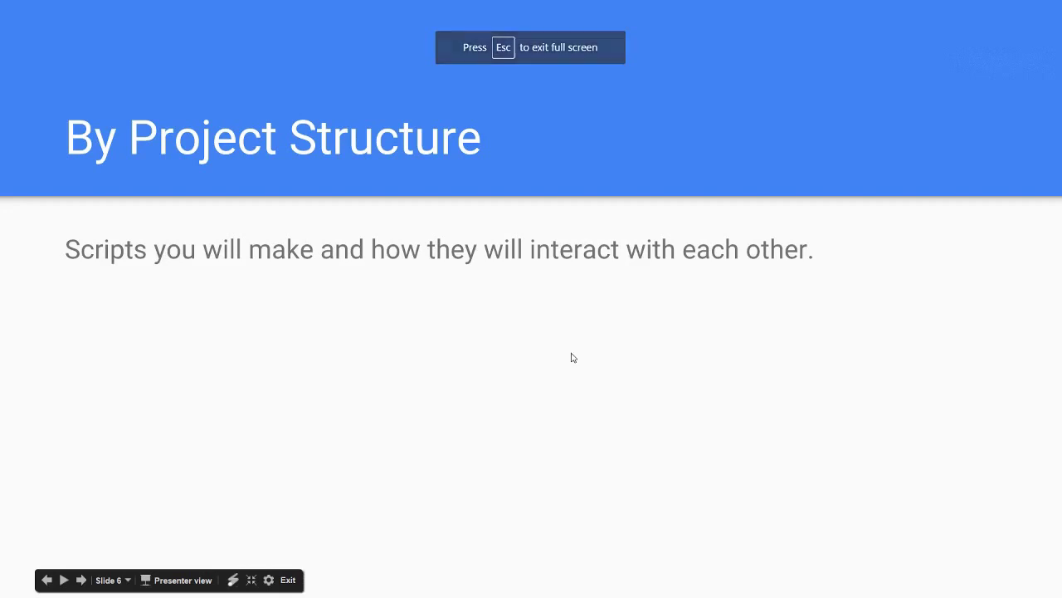
key(Right)
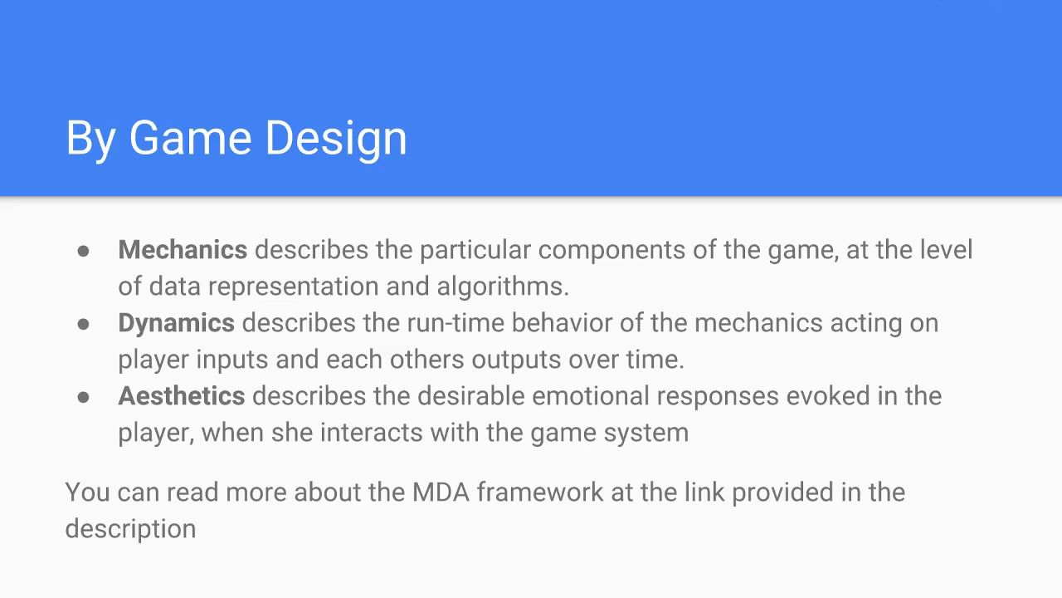
click(170, 253)
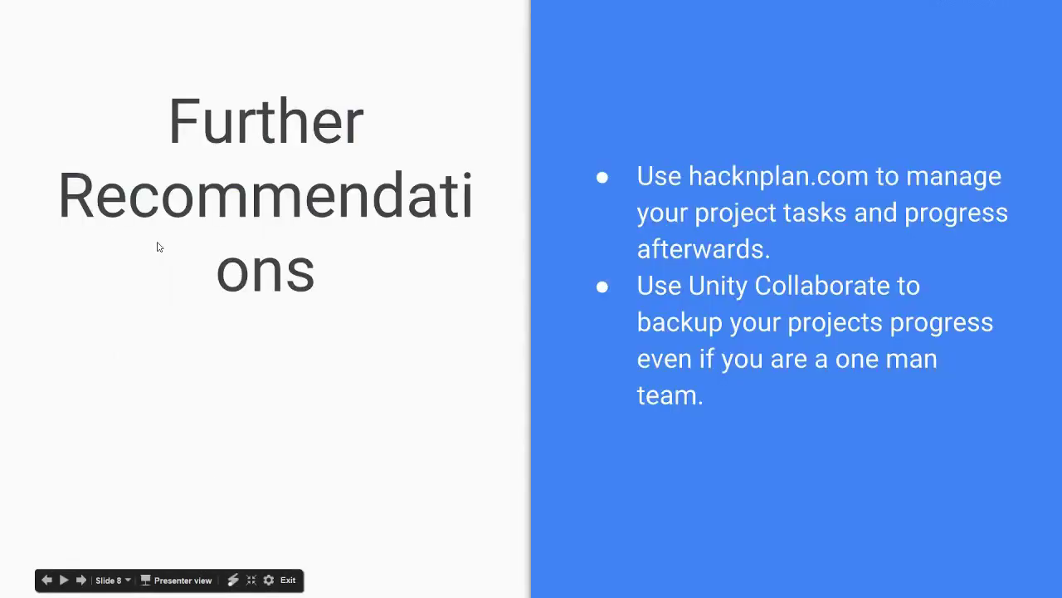
click(286, 579)
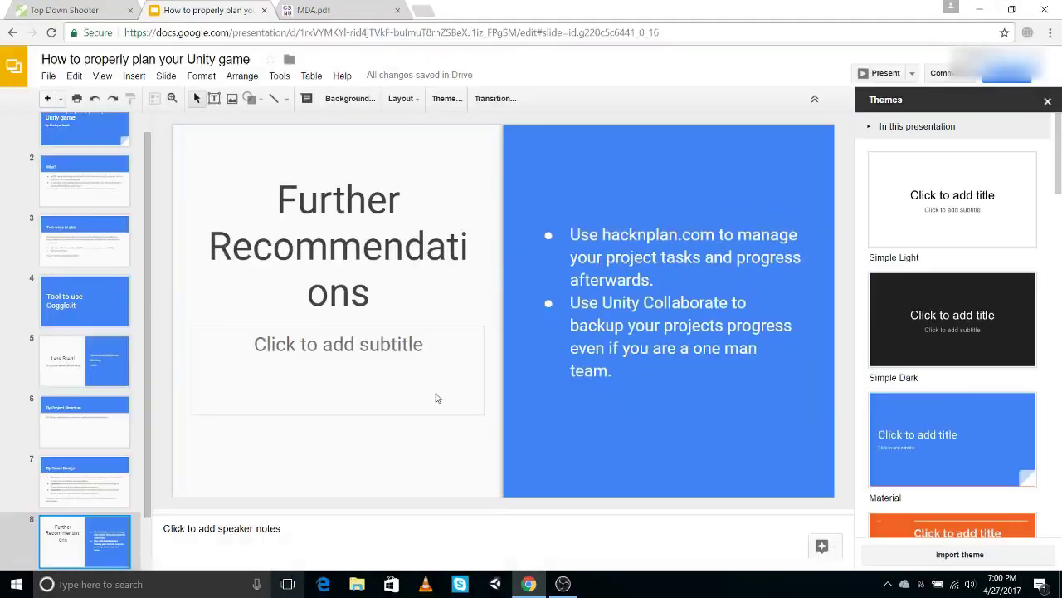
Step: Return to Coggle and create a new diagram from the diagram overview
click(47, 6)
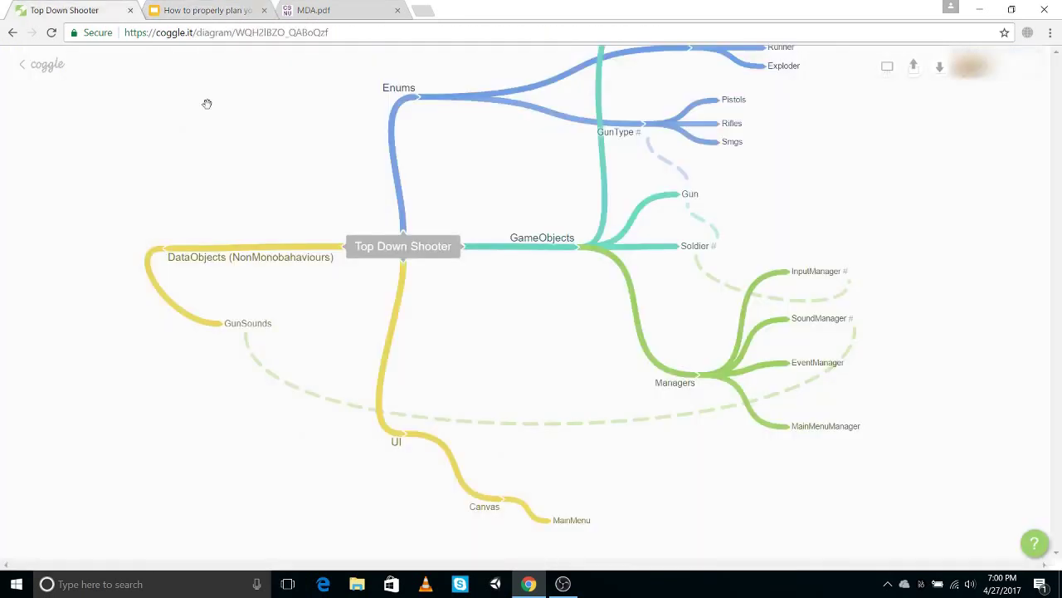
click(53, 70)
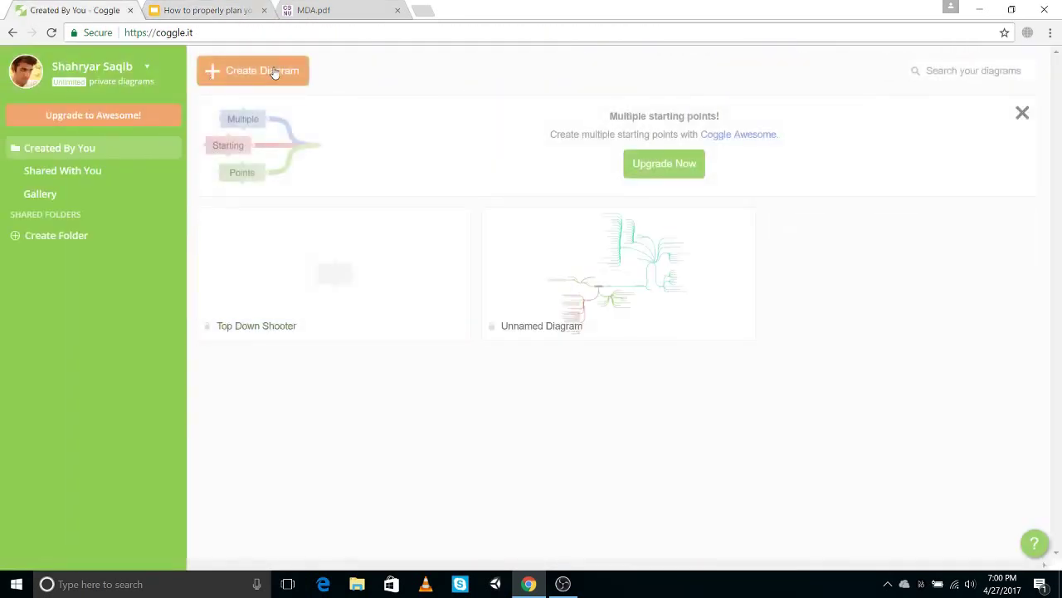
click(275, 72)
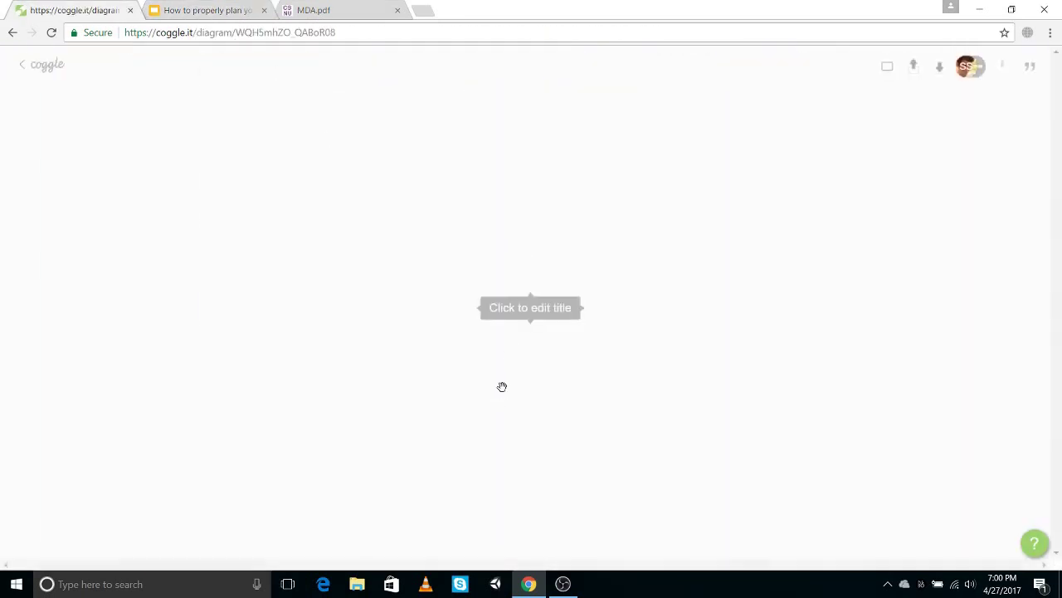
Step: Title the new diagram's central topic "Top Down Shooter GD"
mouse_move(512, 373)
mouse_down()
mouse_move(470, 346)
mouse_move(518, 362)
mouse_up()
mouse_move(510, 297)
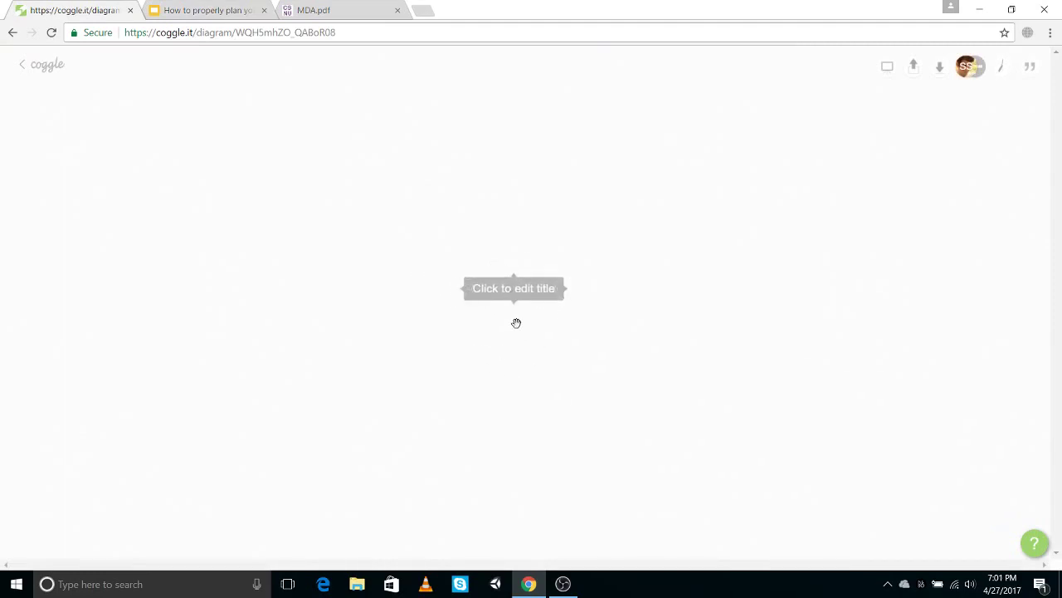
click(515, 292)
text(Top Down Sh)
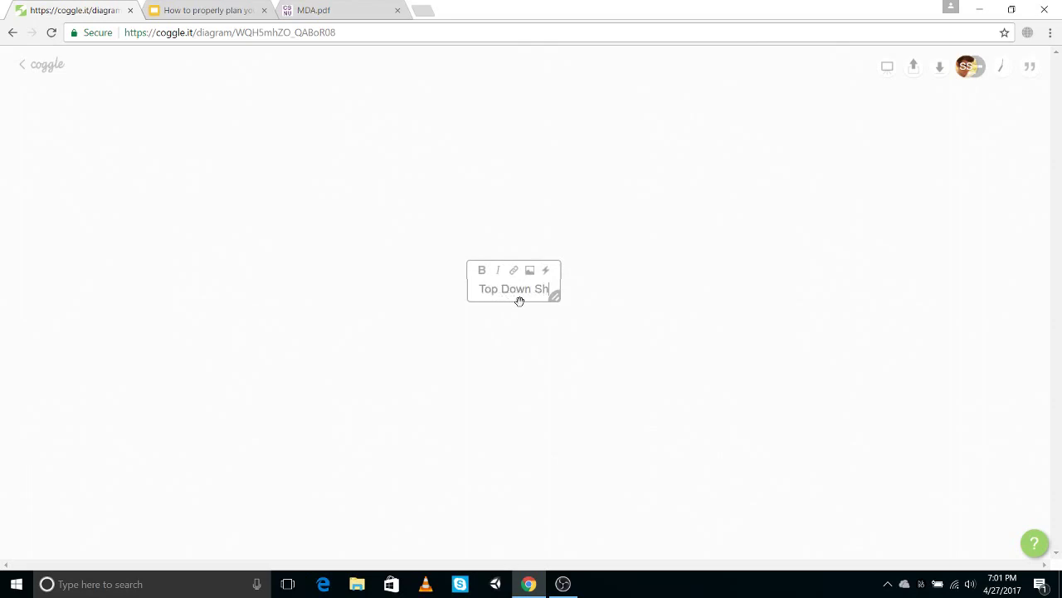
text(ooter GD)
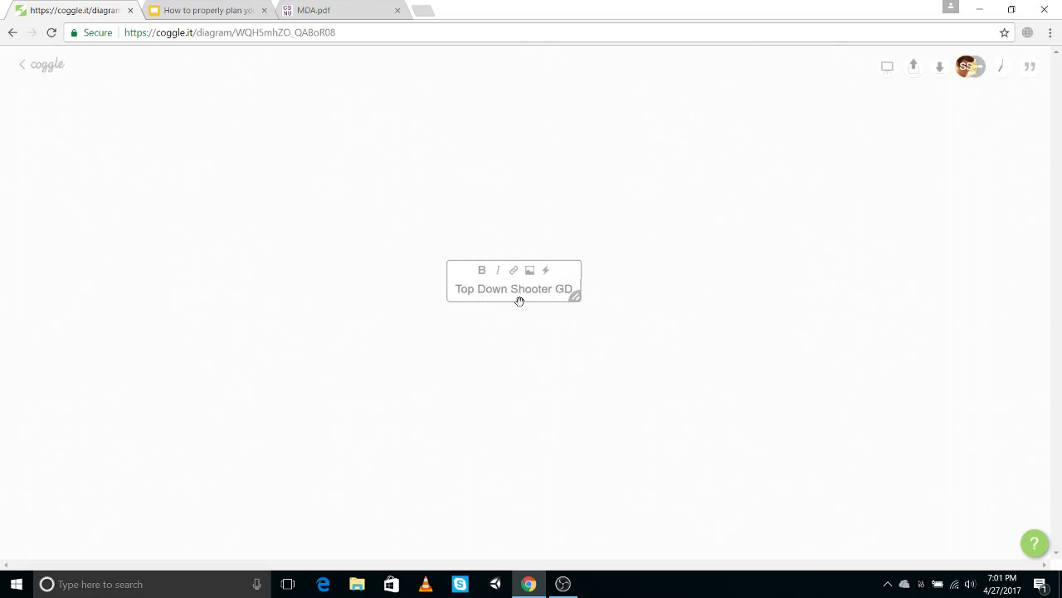
click(541, 399)
Step: Add a Mechanics branch beneath the central topic and shorten it so it sits closer to the title
drag(515, 308, 522, 416)
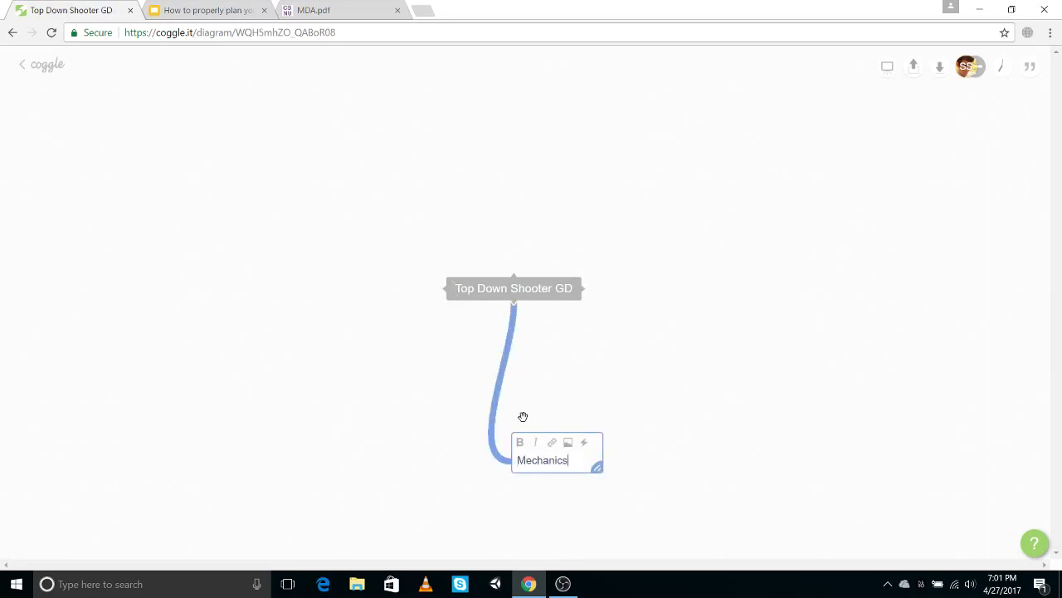
click(624, 509)
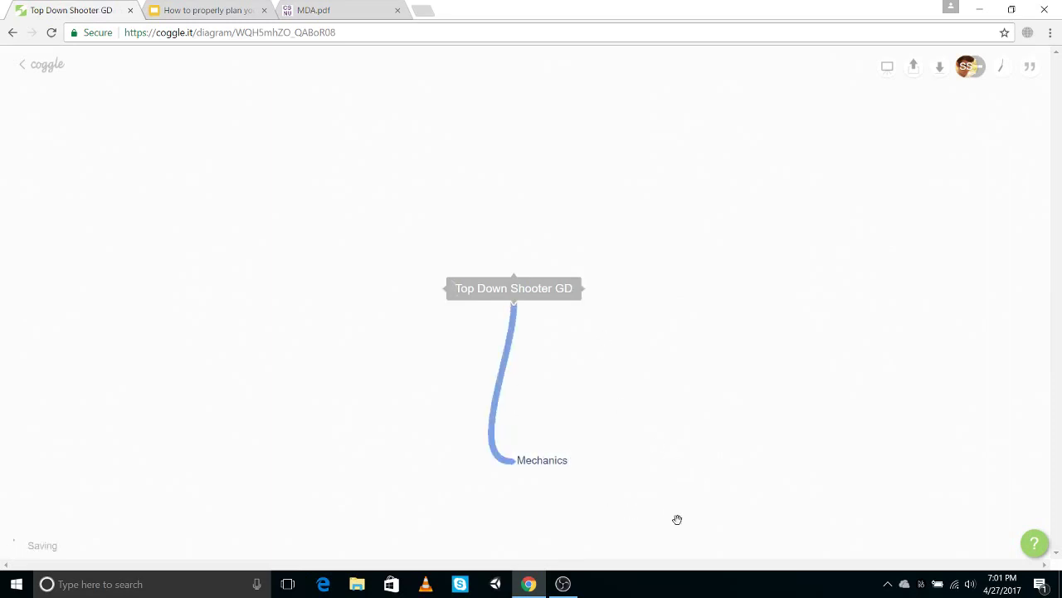
drag(498, 448, 493, 382)
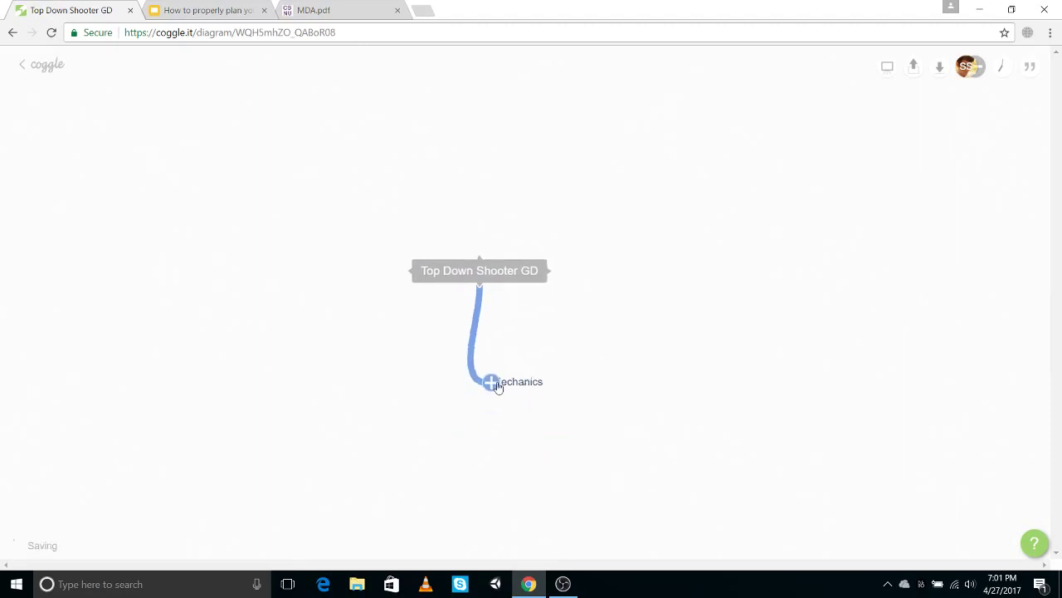
Step: Add two children to Mechanics: "Click to Shoot at the point" and "Use arrow keys to move the guy"
click(493, 382)
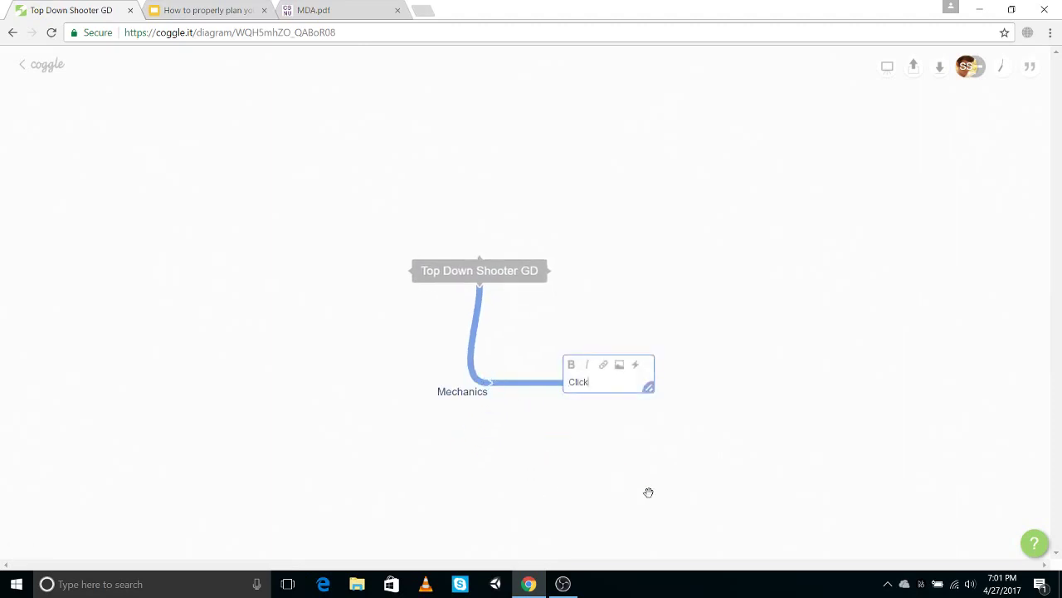
text(t the poin)
text(t)
key(Return)
click(490, 381)
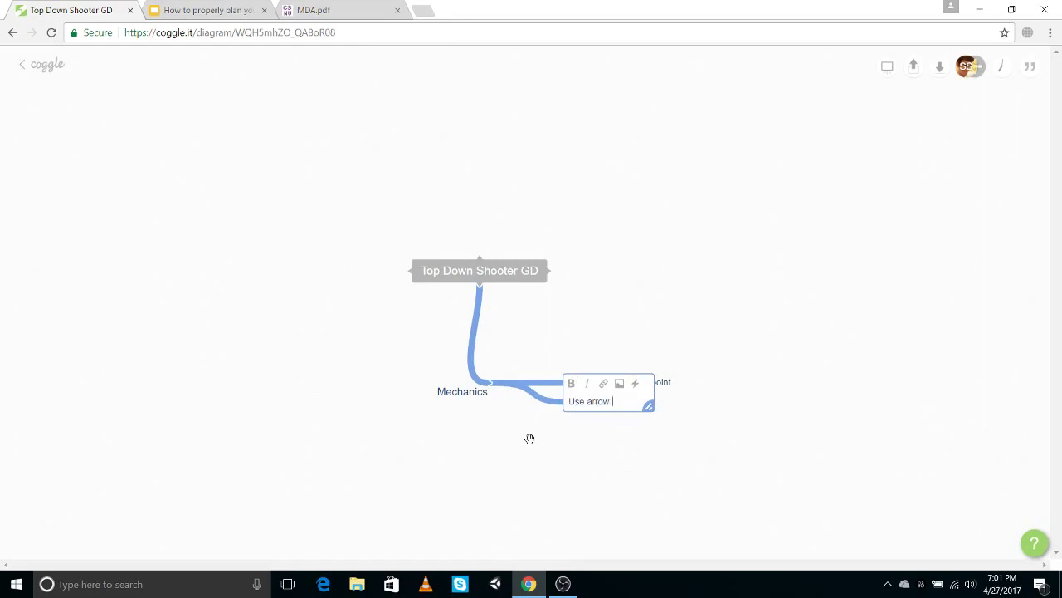
text(Use arrow keys to move the guy)
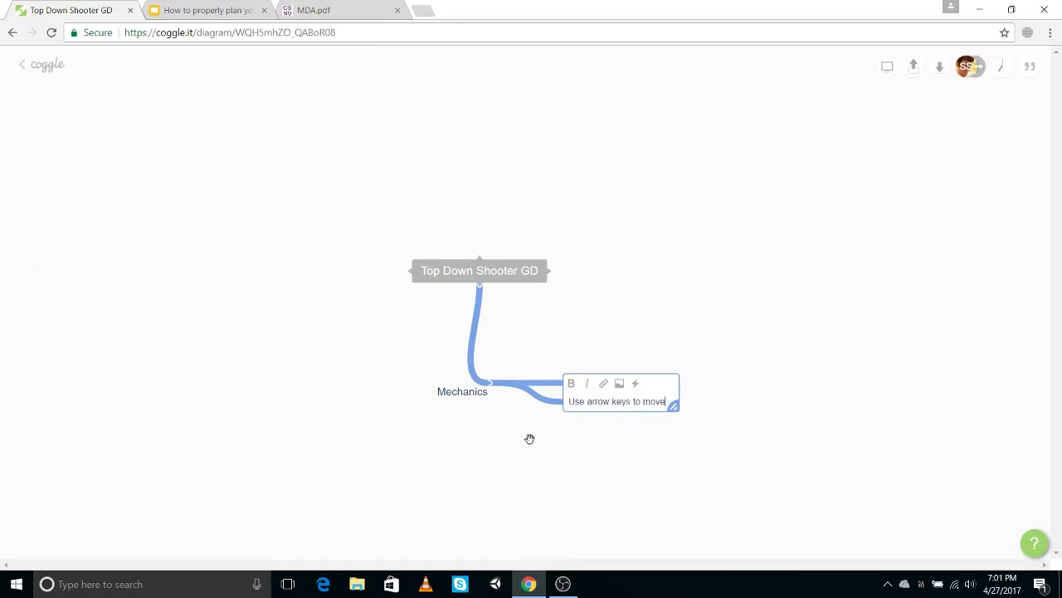
key(Return)
Step: Add a third child to Mechanics reading "Right click to reload gun"
mouse_move(490, 391)
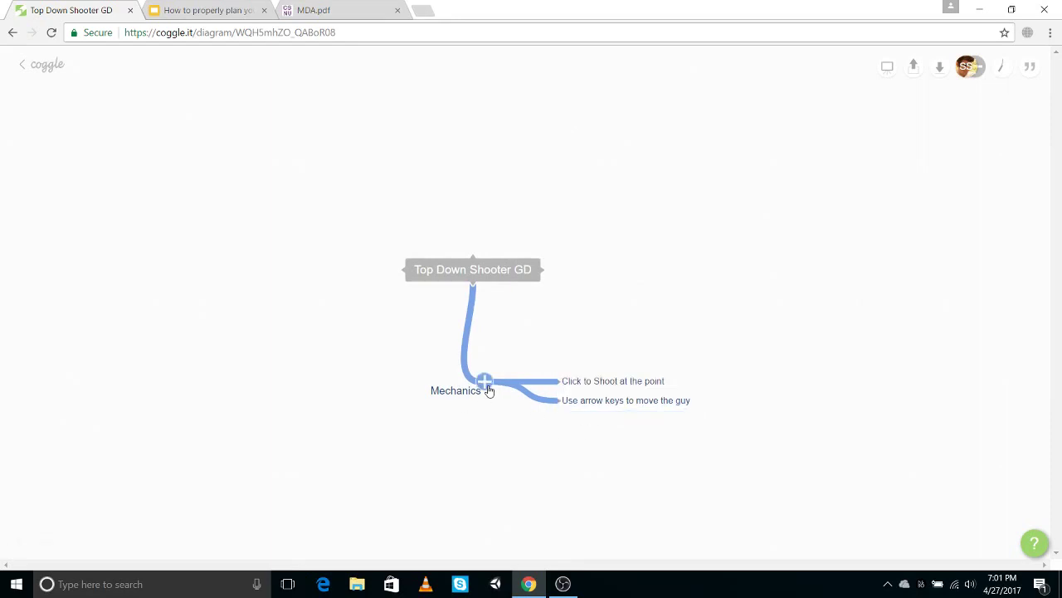
click(486, 385)
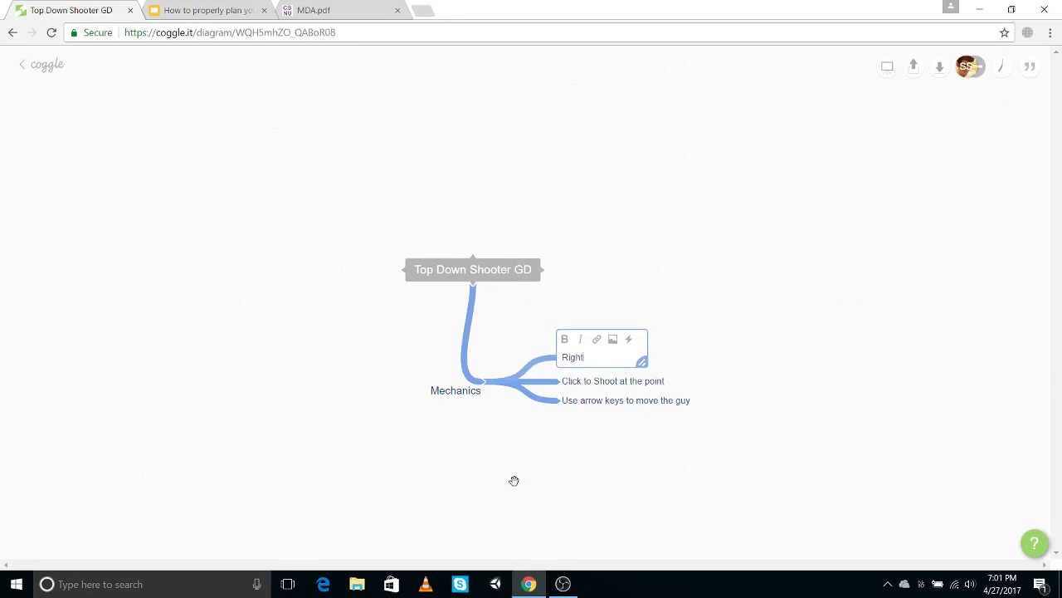
text(Right click to reload gun)
key(Return)
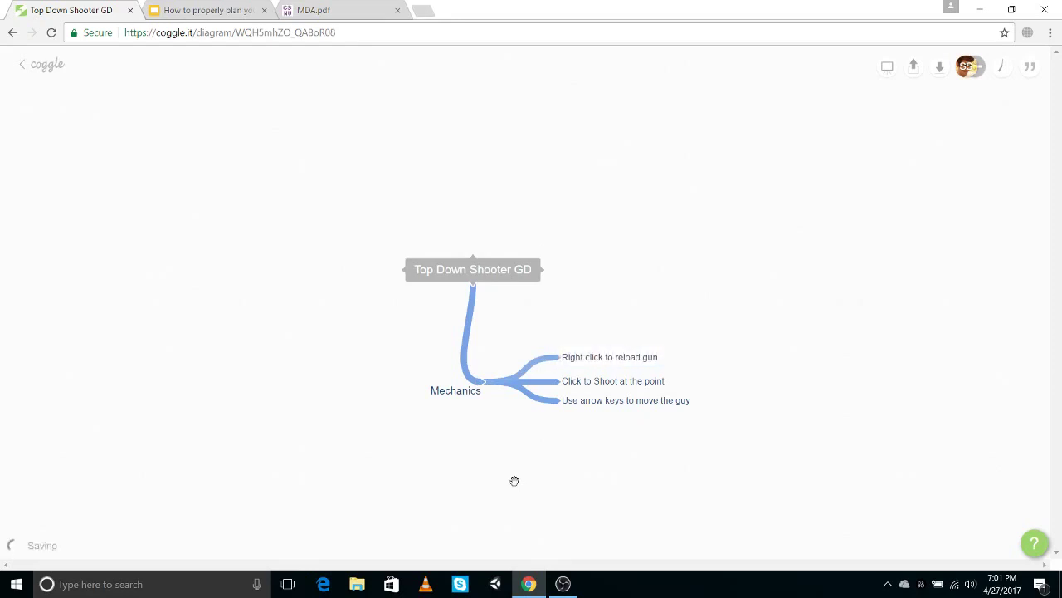
Step: Add a Dynamics branch above the central Top Down Shooter GD topic
click(470, 259)
text(F)
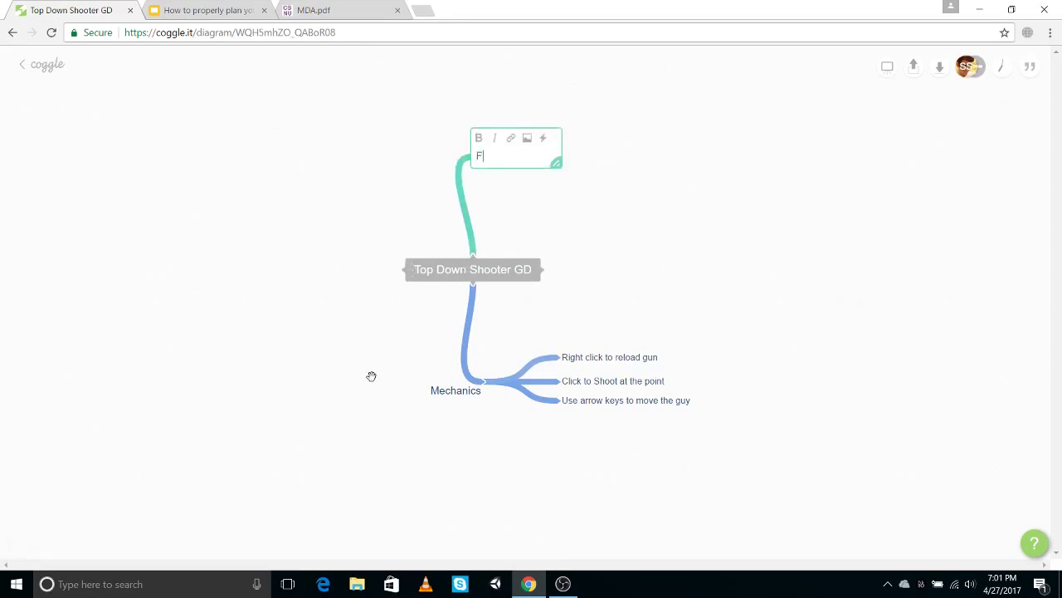
text(ynamics)
key(Return)
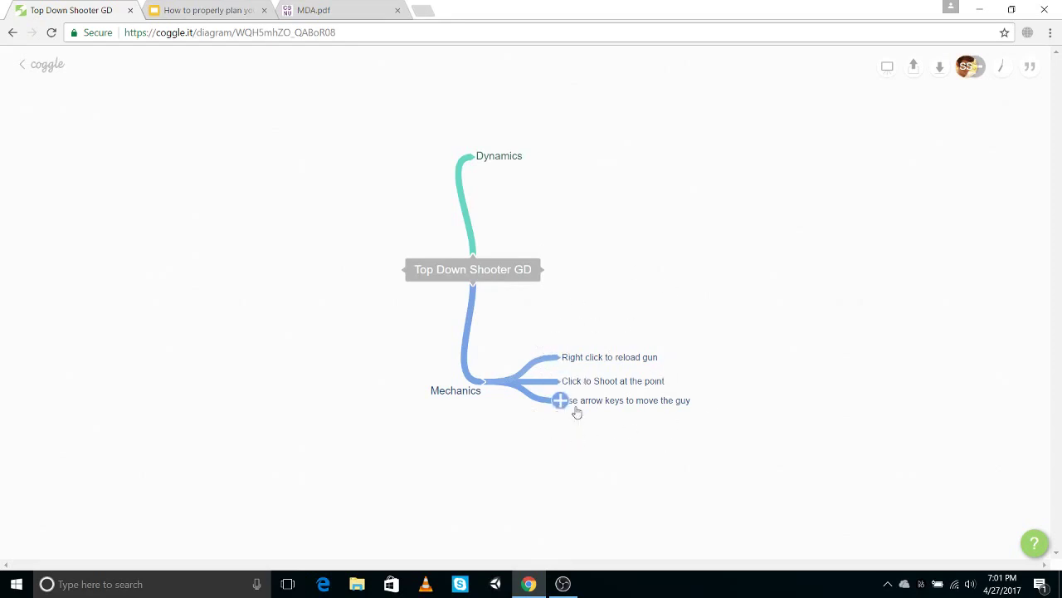
Step: Add a check mark icon to the end of the "Right click to reload gun" item under Mechanics
right_click(641, 361)
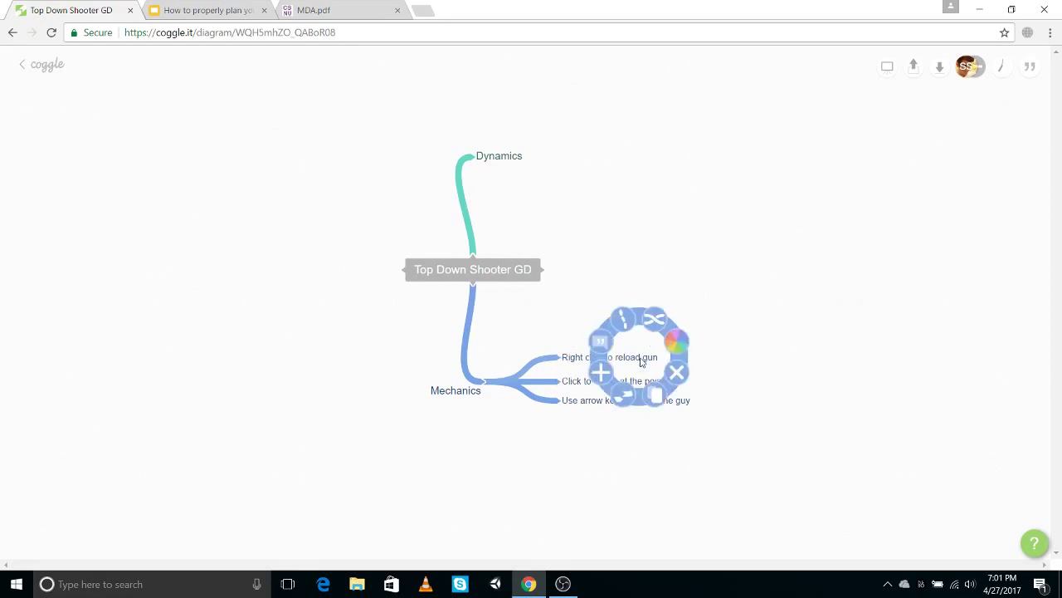
click(550, 474)
click(639, 358)
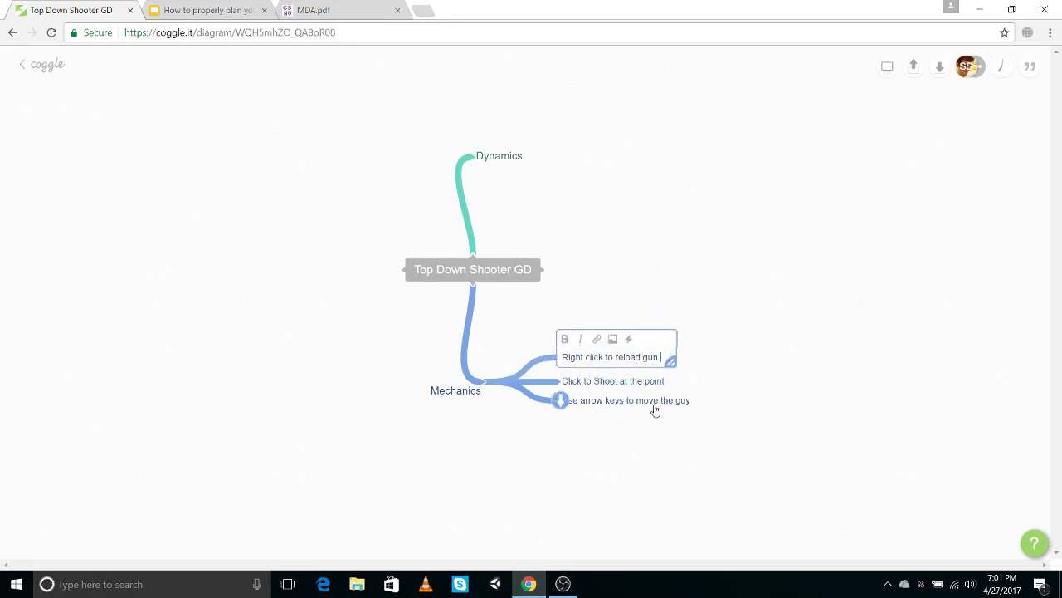
text(:)
click(619, 379)
click(556, 439)
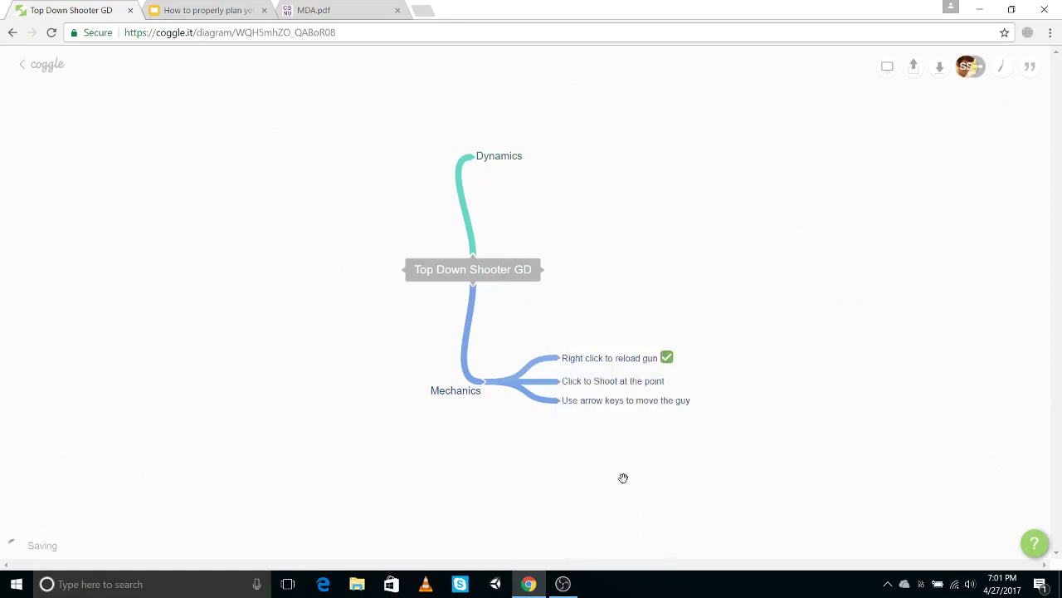
Step: Remove the icon after "Right click to reload gun" and insert one again from the icon suggestions
click(650, 357)
drag(689, 355, 662, 355)
key(BackSpace)
text(:)
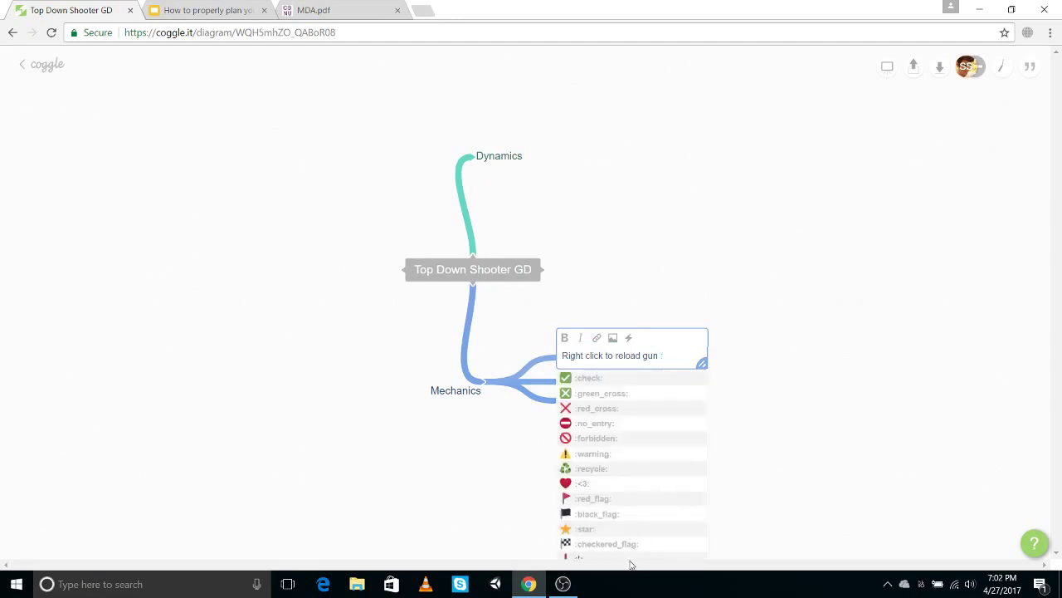
click(590, 384)
click(622, 443)
Step: Delete the icon from the "Right click to reload gun" item, leaving only its text
click(636, 355)
drag(690, 356, 662, 358)
key(BackSpace)
click(449, 513)
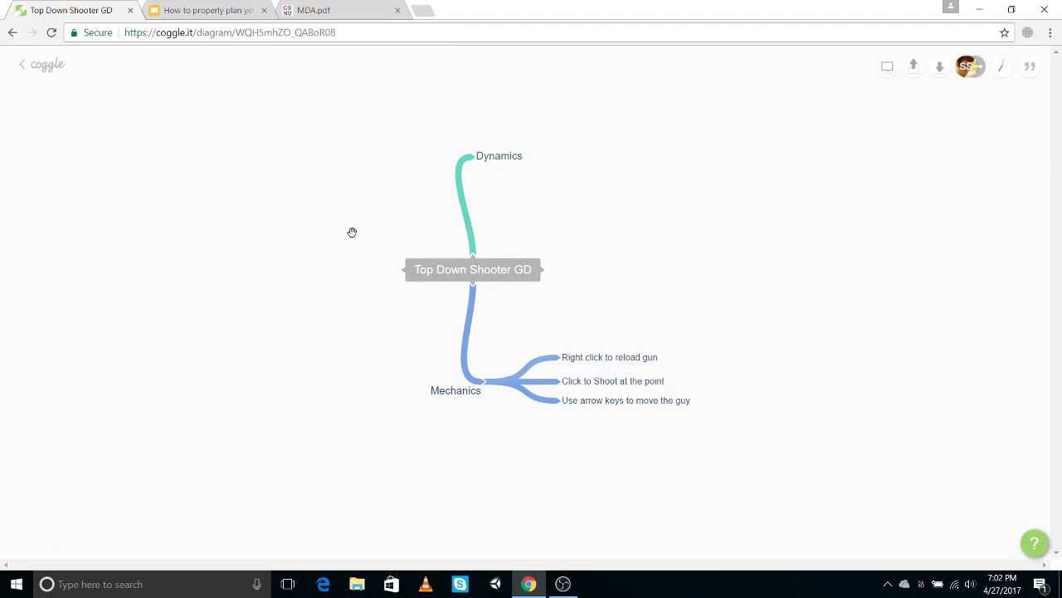
Step: Add two children to the Dynamics branch: "Health" and "Ammo Count"
click(474, 157)
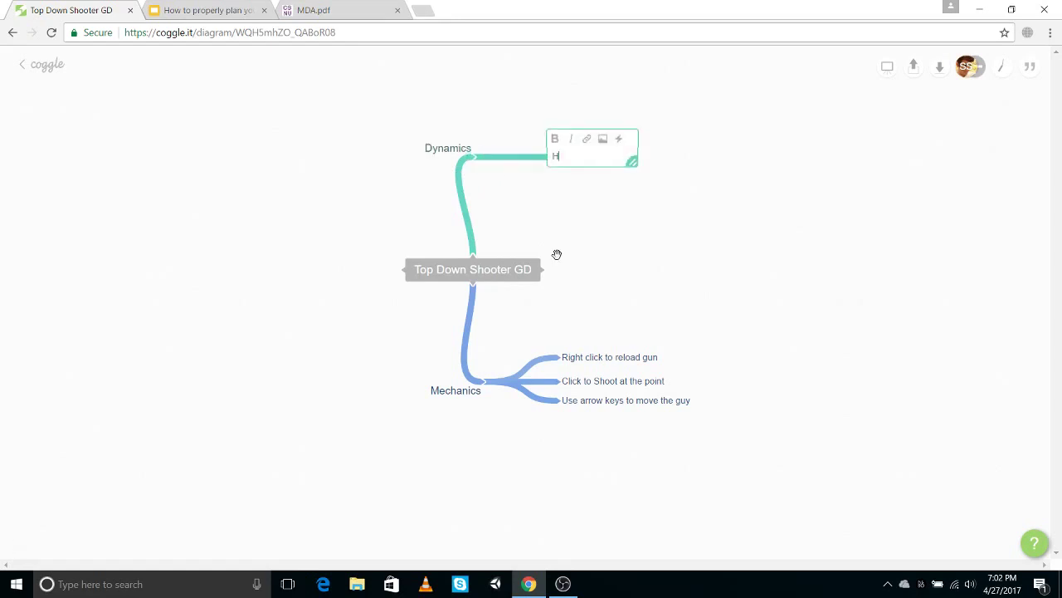
click(474, 194)
click(473, 155)
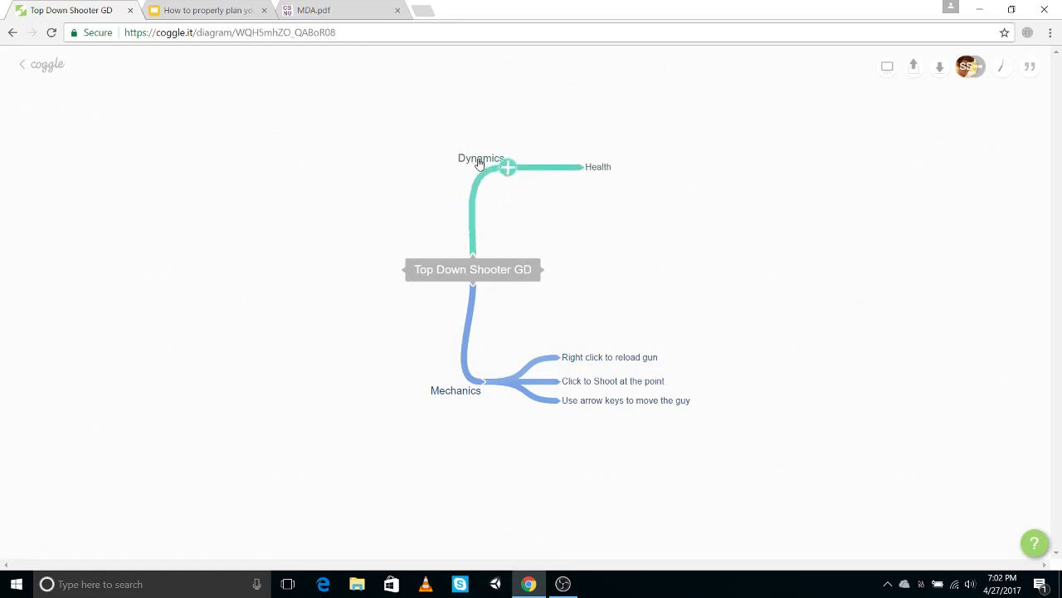
click(608, 246)
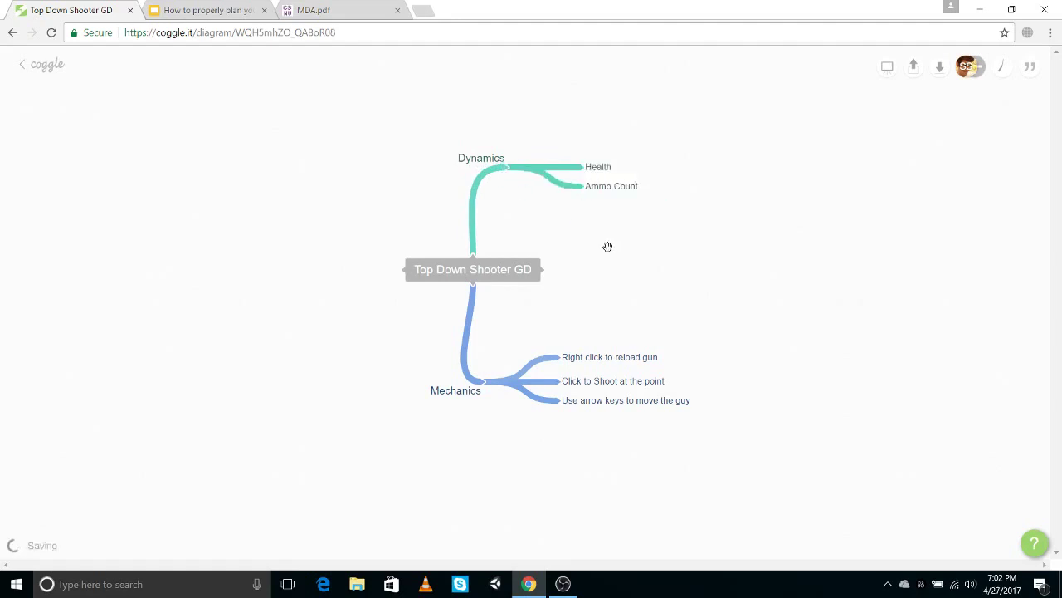
Step: Add two more children to Dynamics: "Kill Count" and "Waves"
click(506, 166)
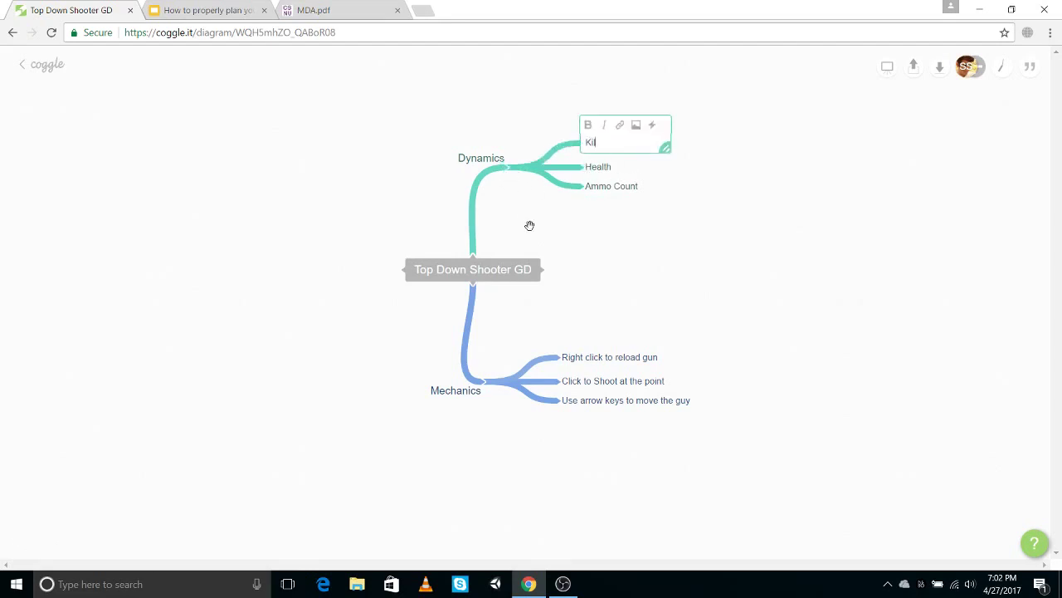
text(Kill Count)
click(530, 226)
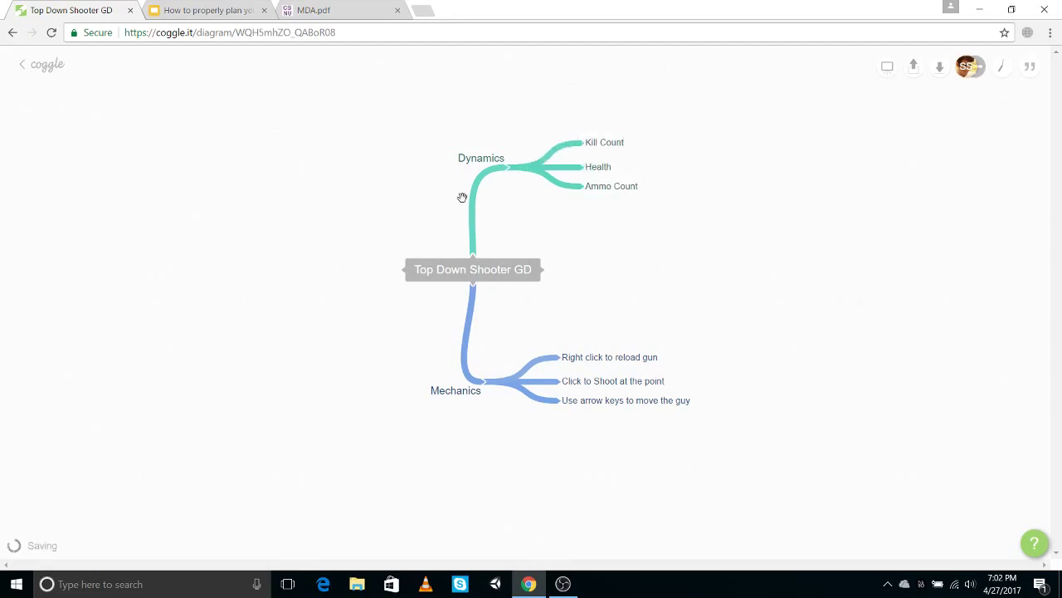
click(505, 167)
text(Waves)
key(Return)
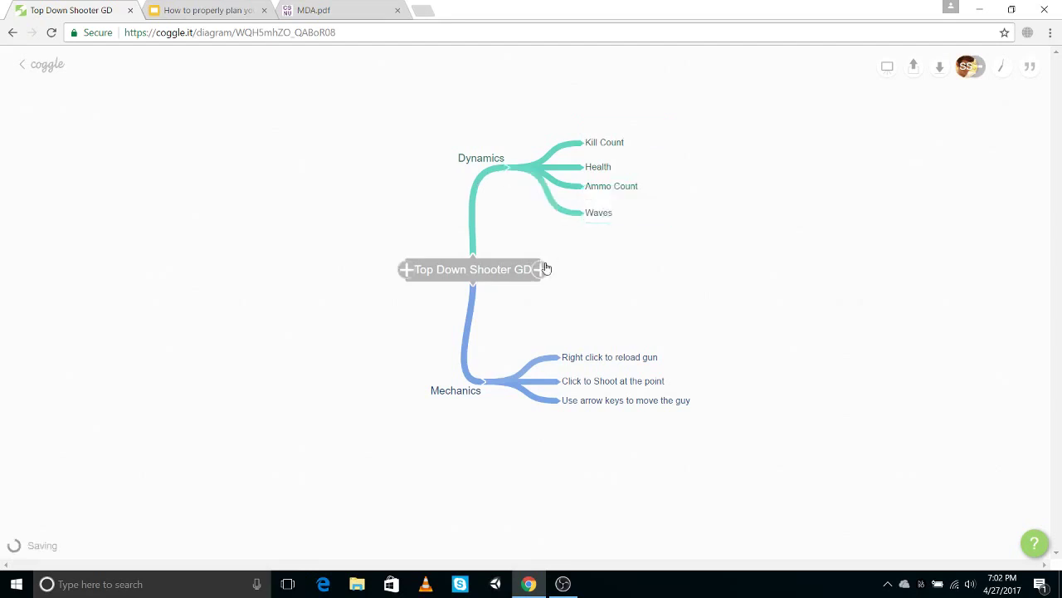
Step: Discard the empty child added to Waves and rename that item "Enemy Waves"
click(584, 212)
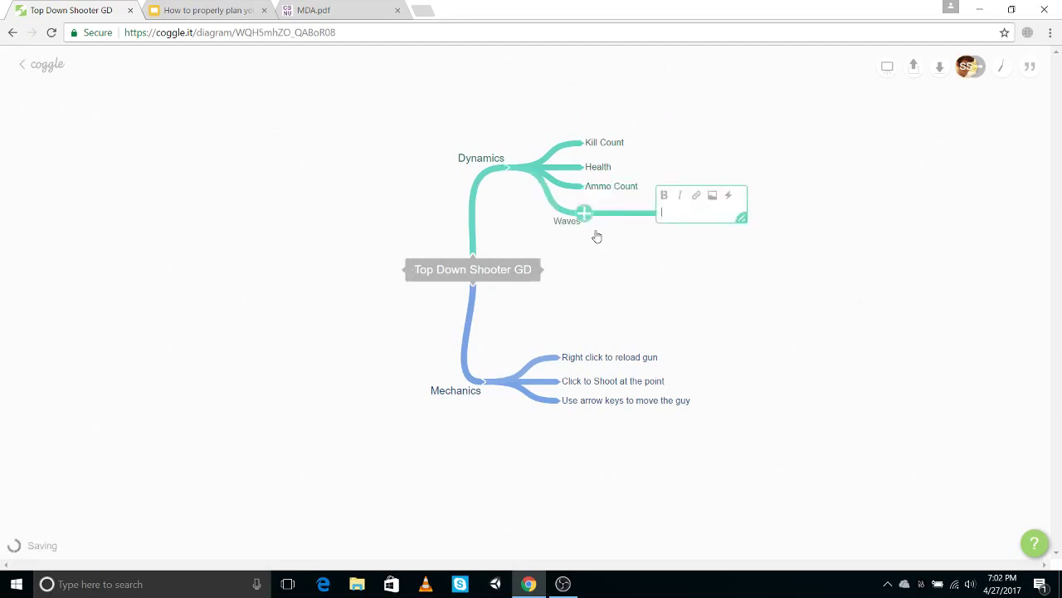
right_click(664, 224)
click(706, 241)
click(604, 217)
text(Enemy Waves)
click(598, 248)
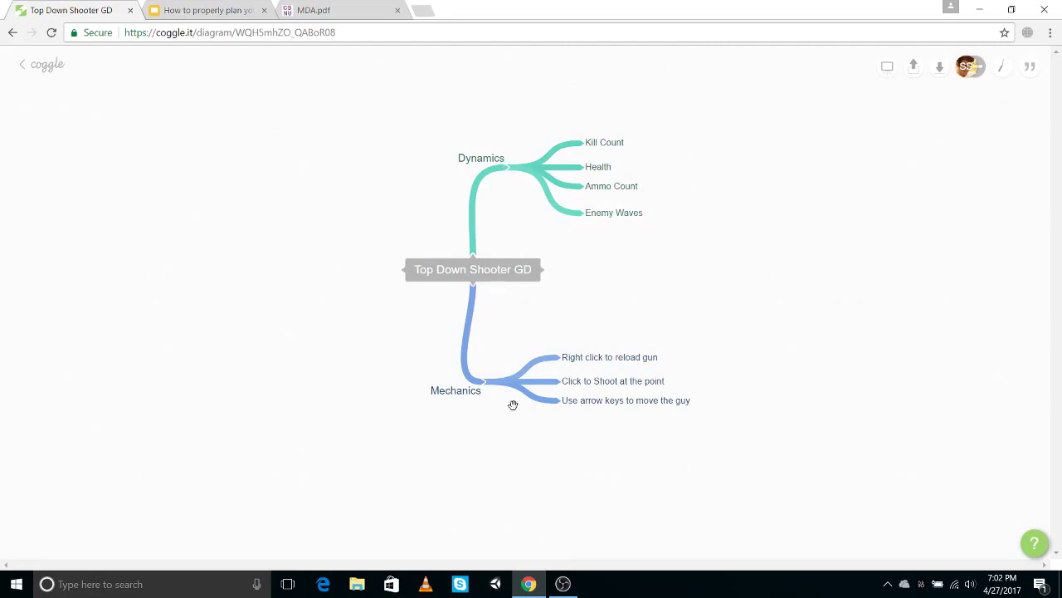
Step: Add an "Attributes" branch to the left of the central Top Down Shooter GD topic
drag(312, 340, 378, 364)
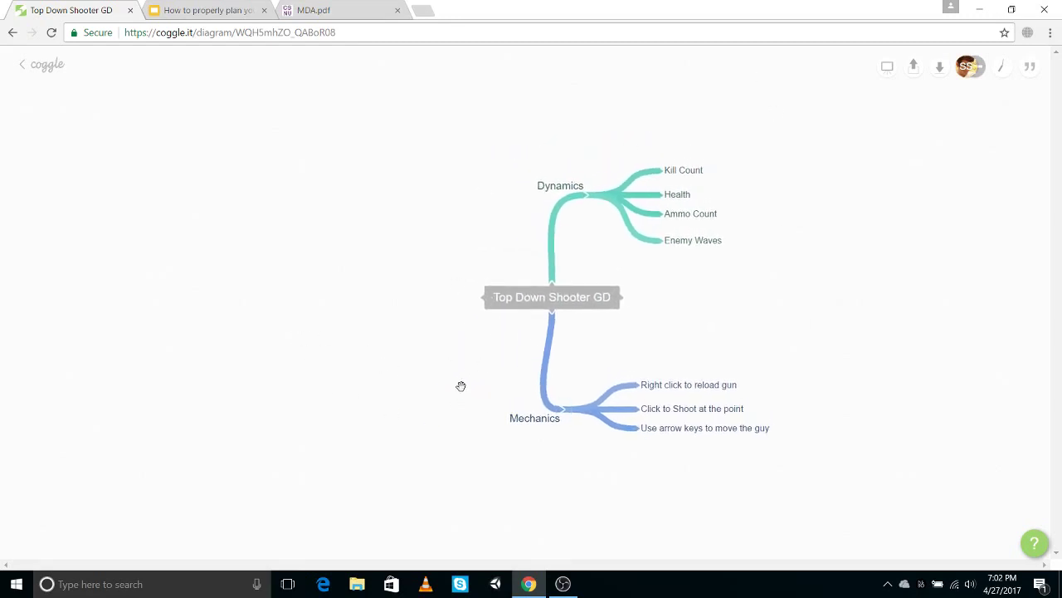
click(486, 299)
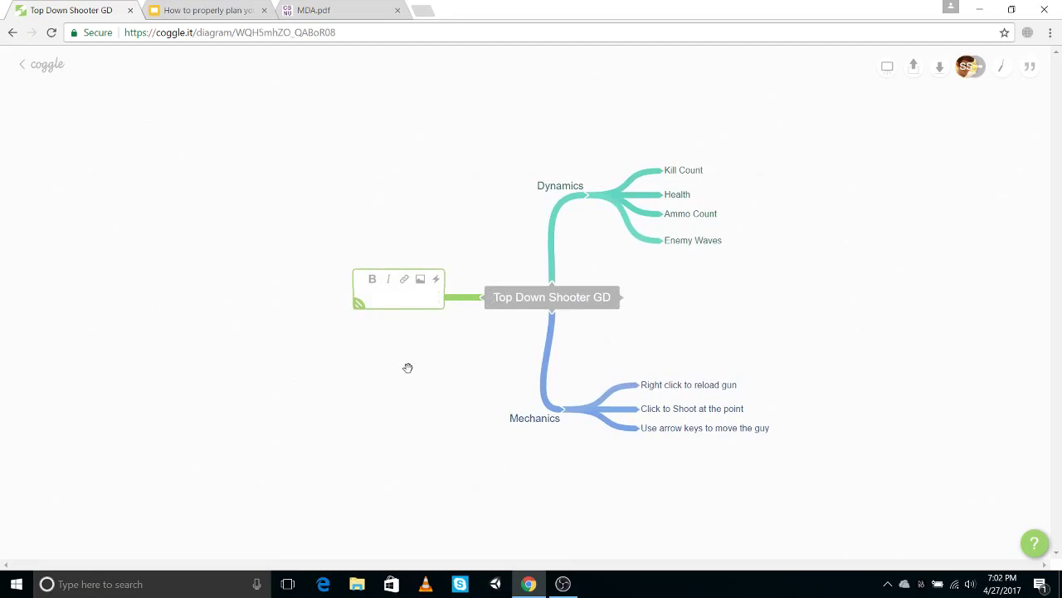
text(Attributes)
key(Return)
click(433, 303)
click(412, 342)
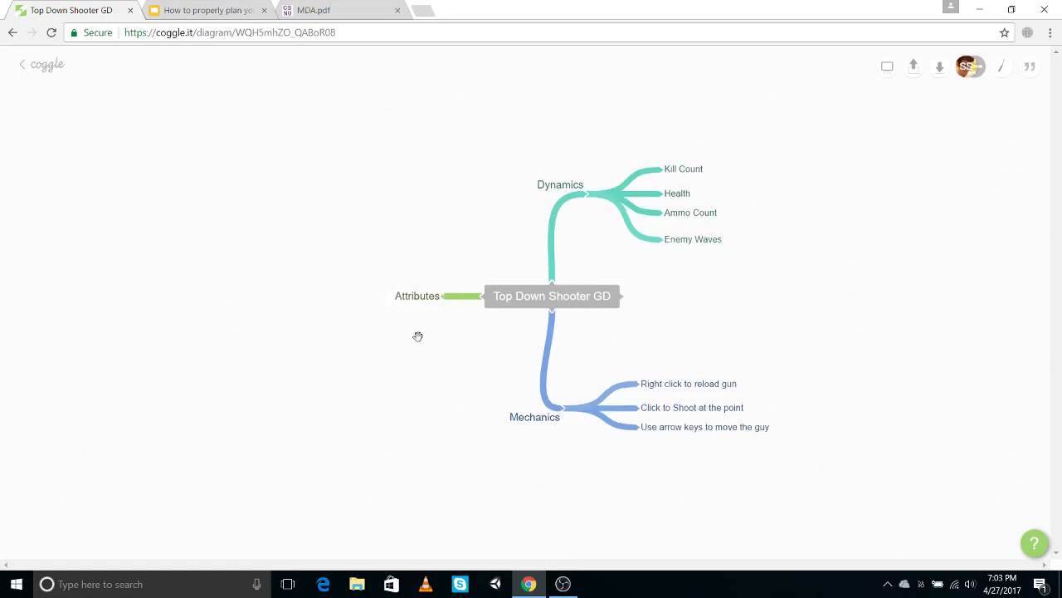
Step: Add two children to the Attributes branch: "Intelligence" and "Dexterity"
click(441, 295)
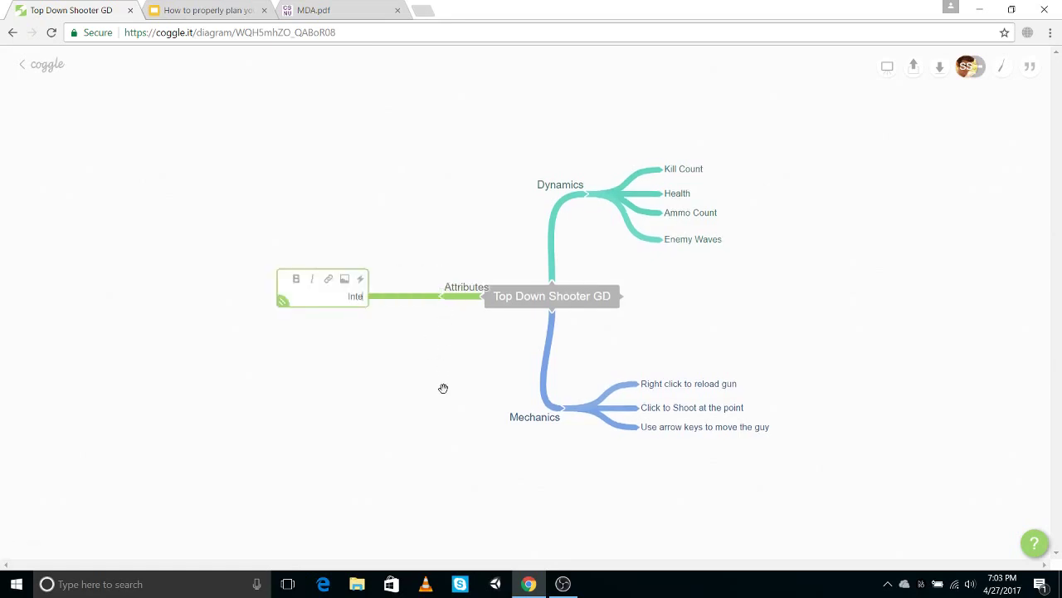
text(Intelligence)
click(441, 385)
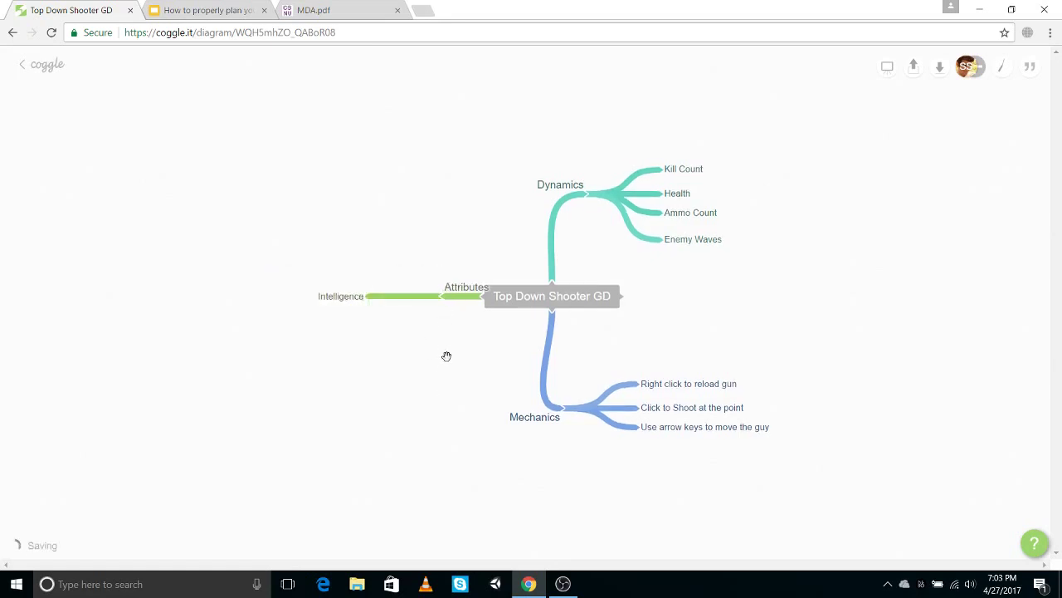
click(443, 298)
text(Dex)
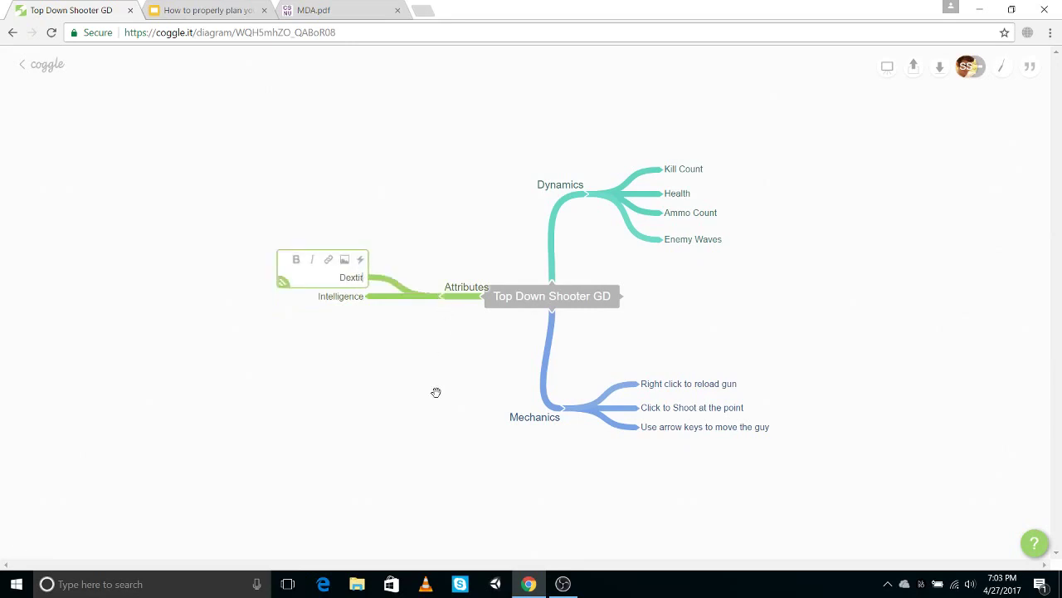
text(terity)
click(436, 392)
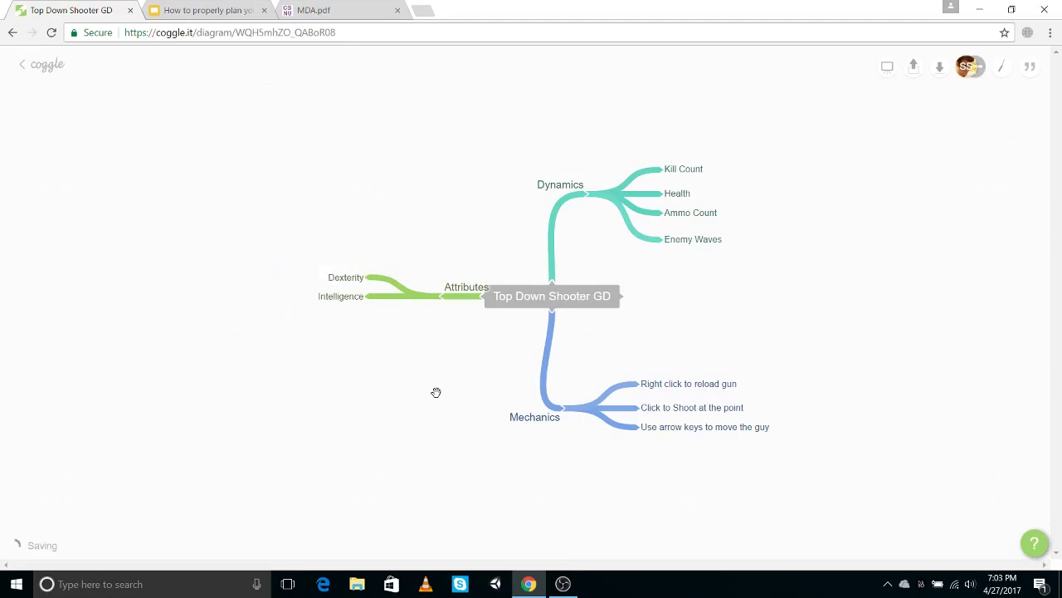
Step: Add a third child to Attributes reading "Physical Fitness" and shift Dexterity slightly upward
click(444, 297)
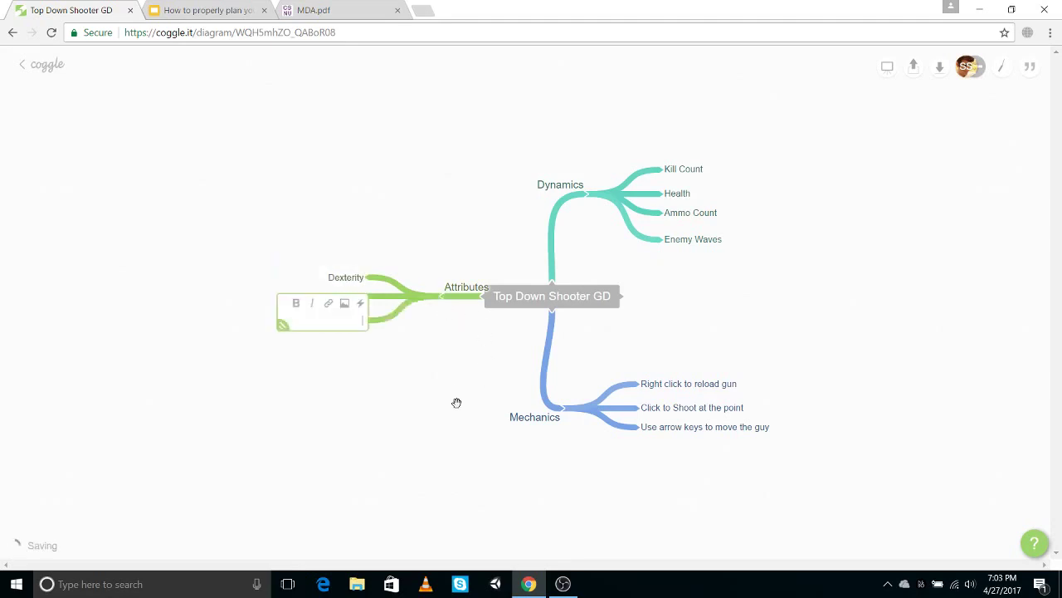
text(Physical Fitness)
click(457, 402)
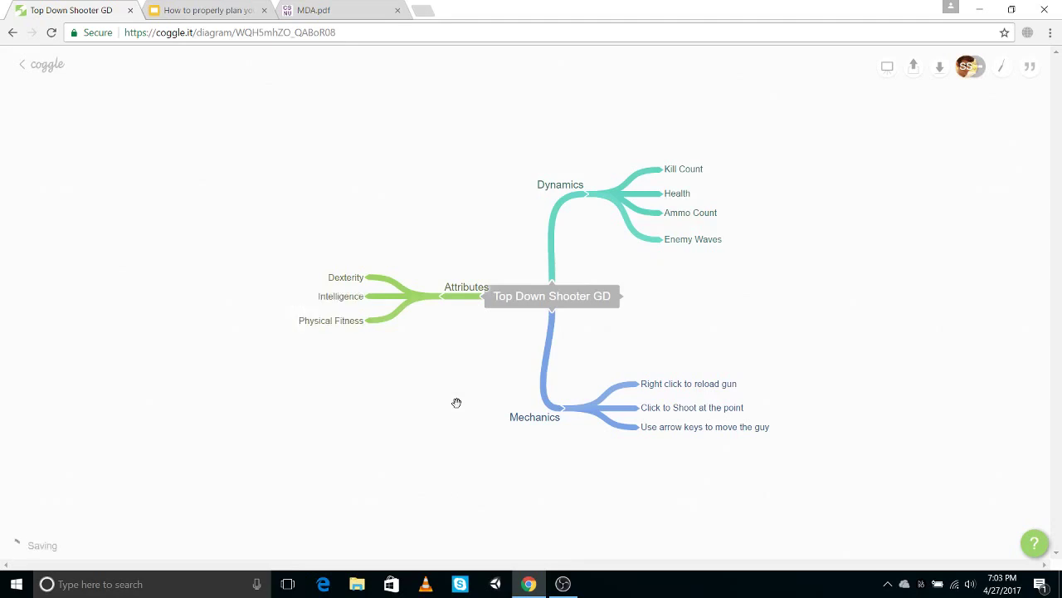
drag(338, 278, 339, 272)
Step: Add a "RunSpeed" child to the Dynamics branch, above Kill Count
click(586, 195)
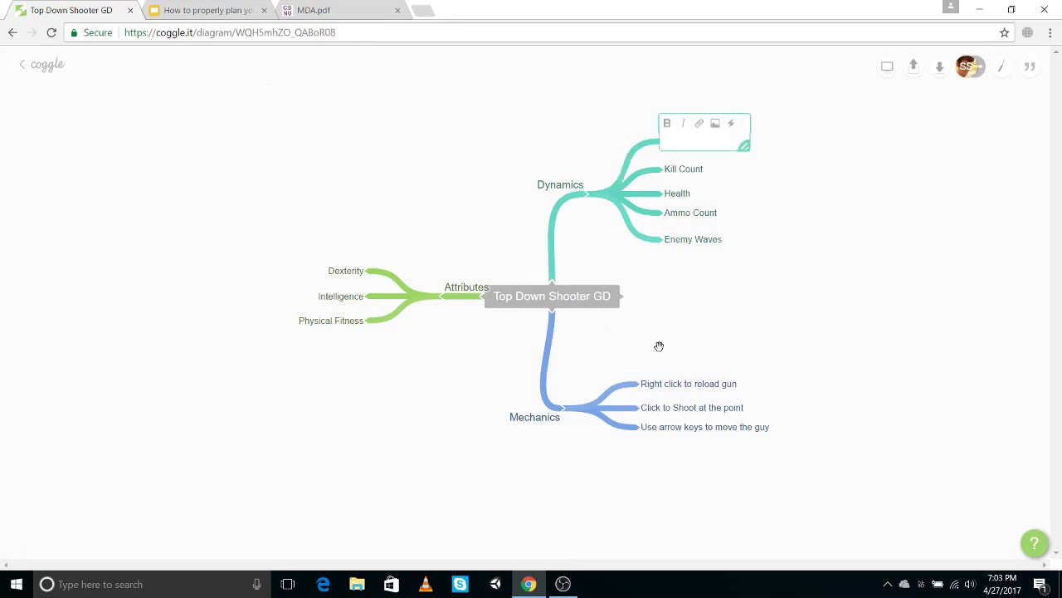
key(Return)
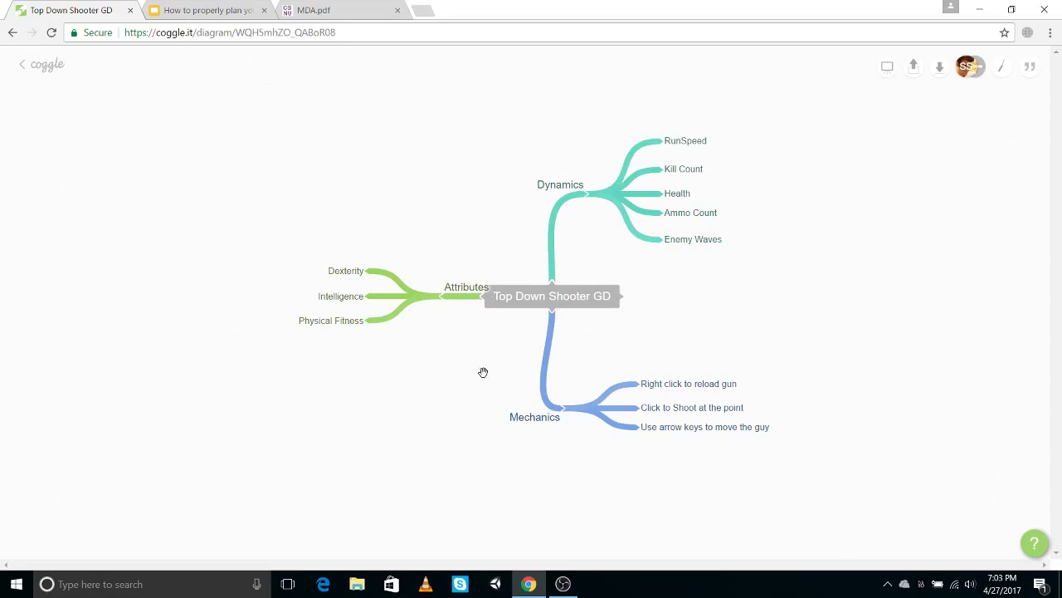
Step: Move Physical Fitness above Dexterity and extend the Attributes branch farther from the central topic
drag(337, 329, 342, 203)
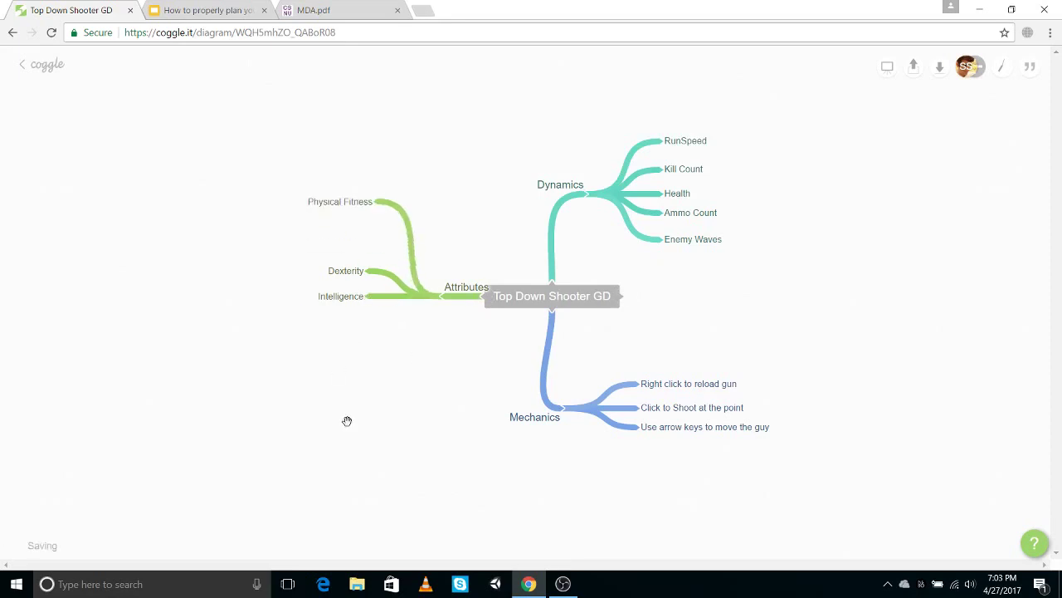
drag(503, 210, 569, 185)
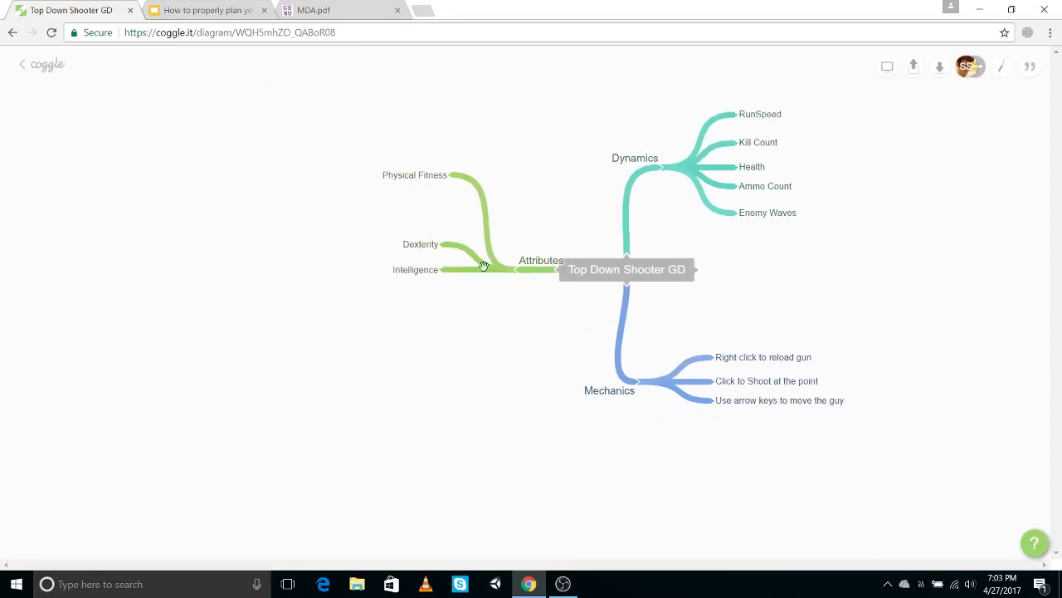
drag(538, 257, 503, 257)
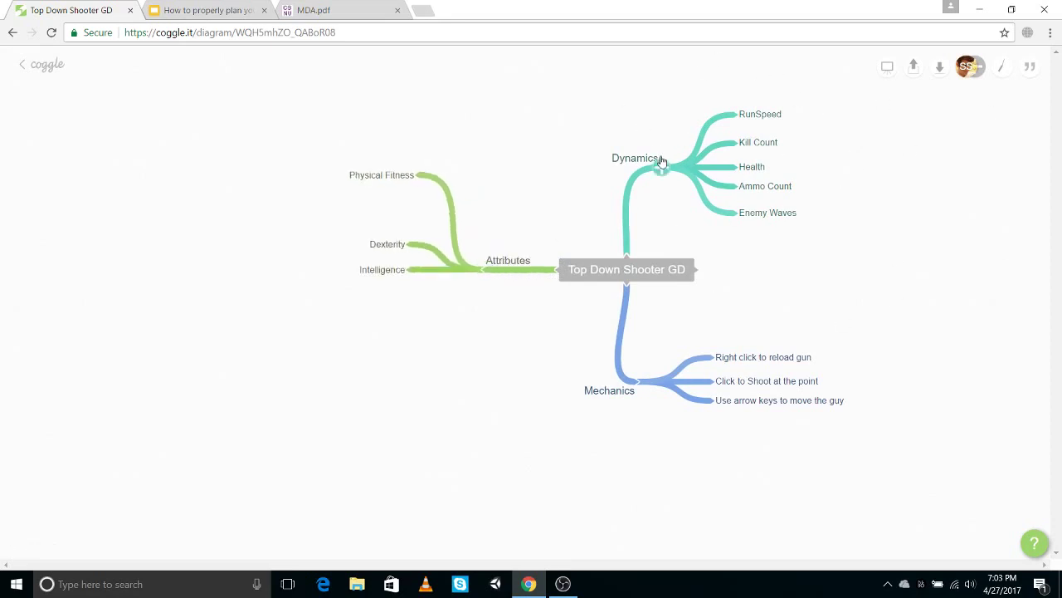
Step: Add a "Composite Values" branch below Attributes on the central topic, correcting the typo in its name
click(557, 277)
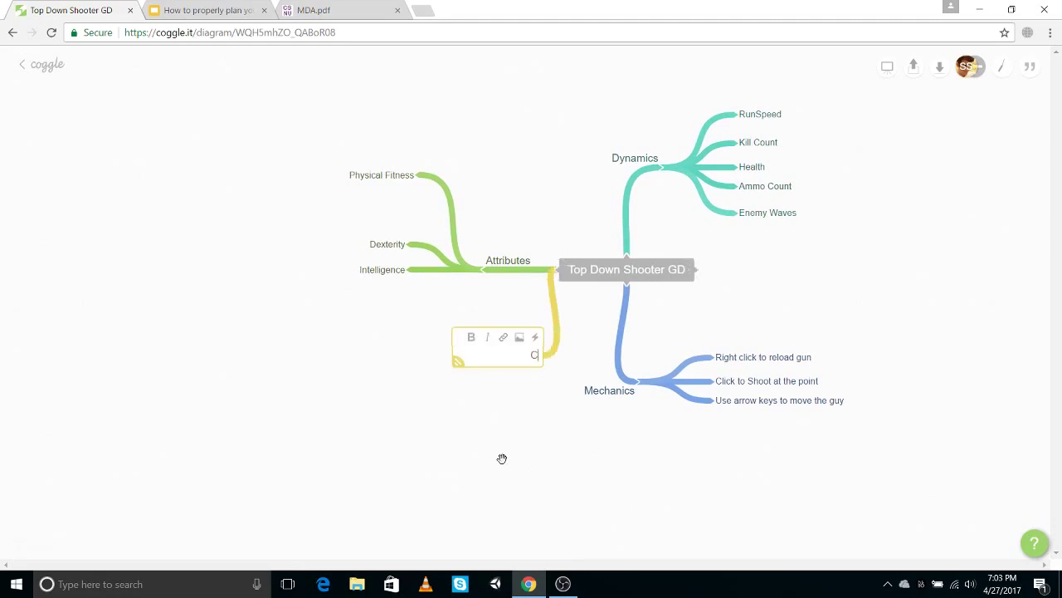
text(Composite Valyues)
key(Return)
click(524, 355)
key(BackSpace)
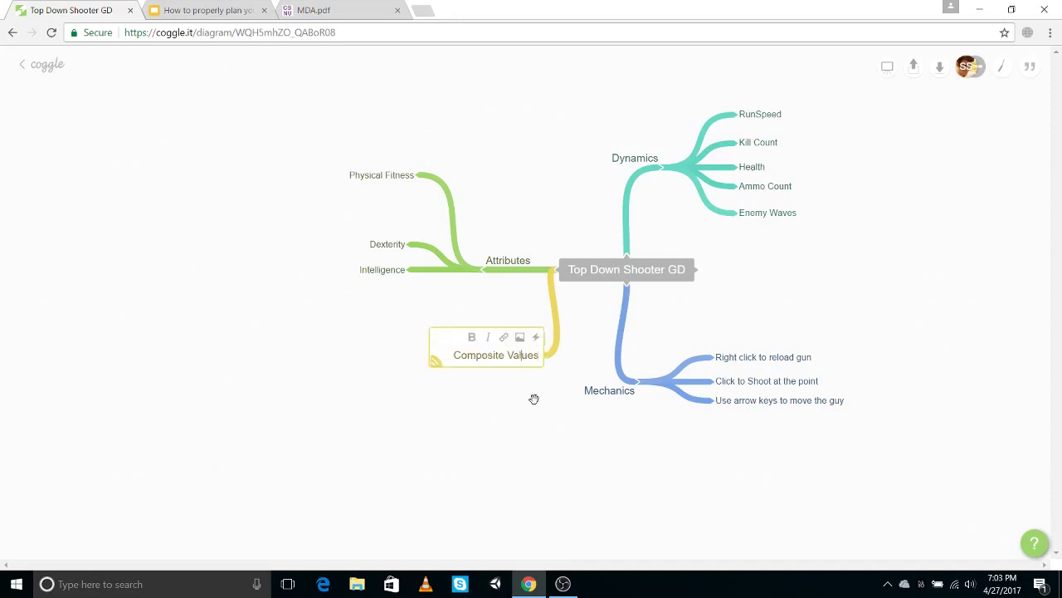
key(Return)
Step: Move Composite Values down and away from the central topic, and bring Physical Fitness closer to Dexterity
drag(500, 367, 443, 391)
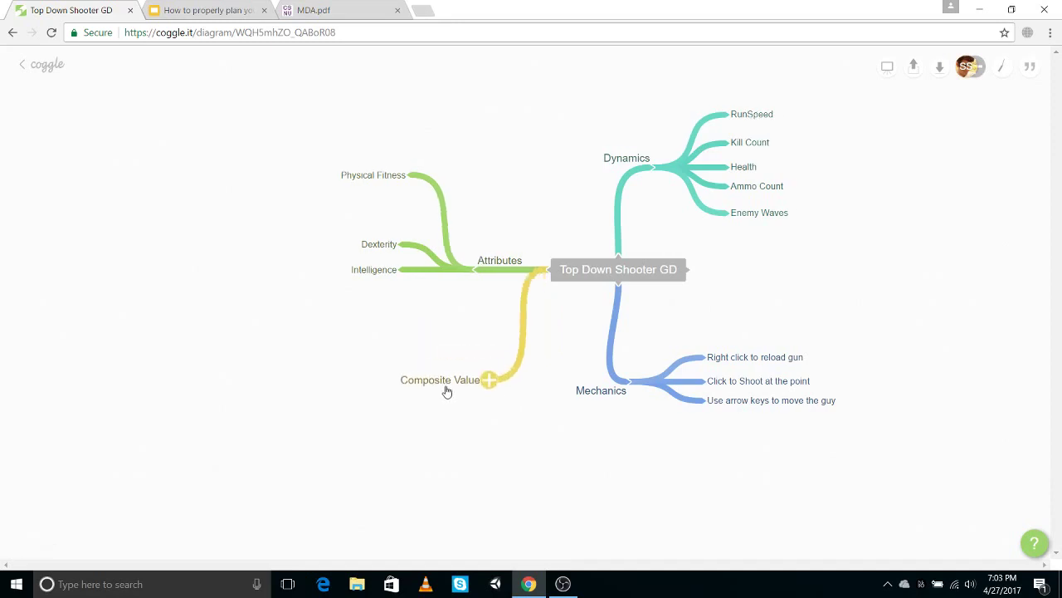
drag(367, 181, 373, 217)
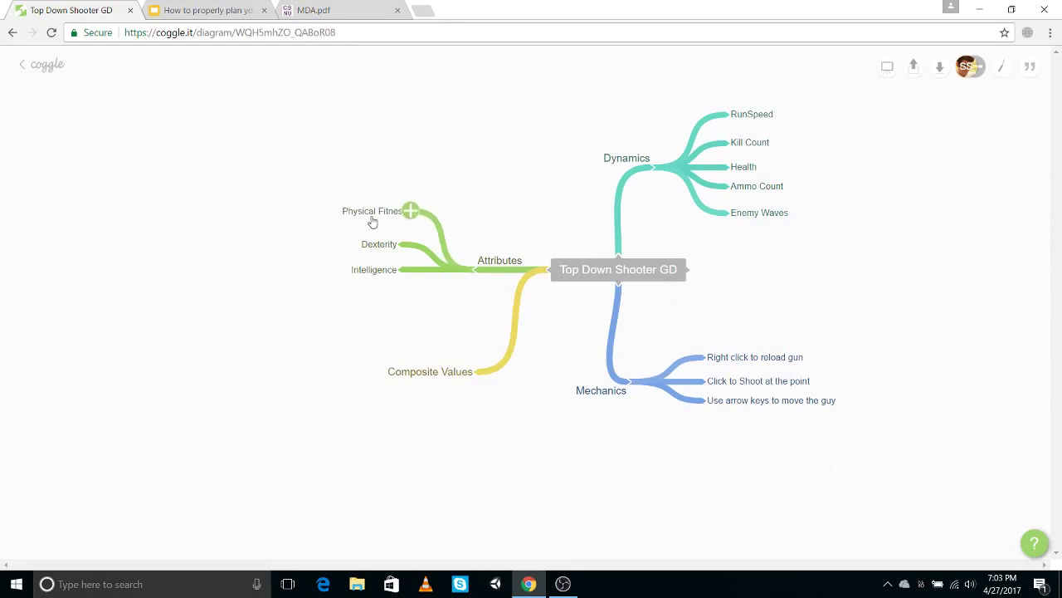
Step: Add a child to Composite Values reading "Run Speed"
drag(451, 374, 438, 417)
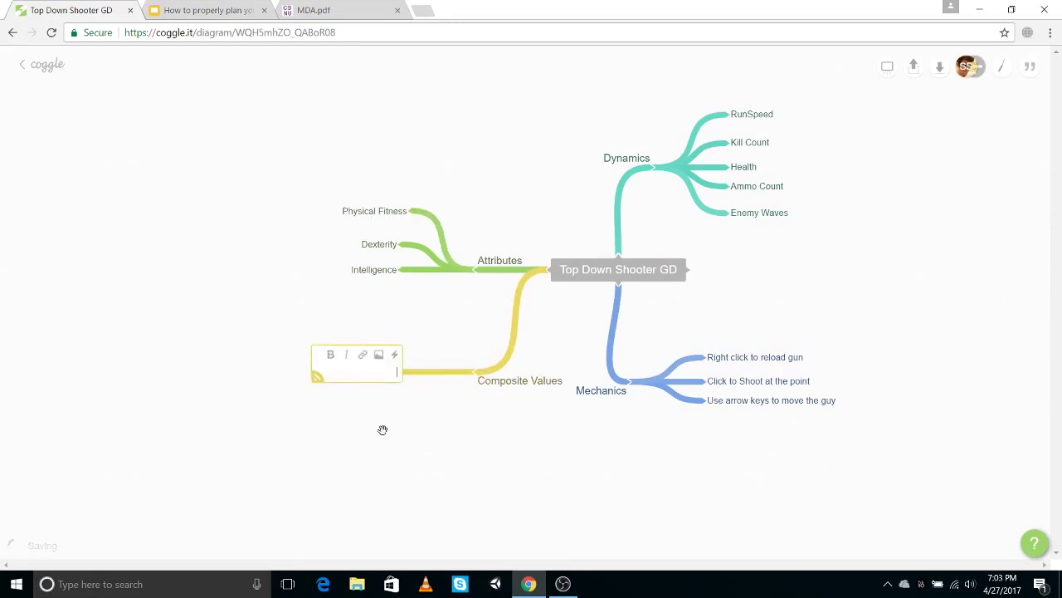
text(Run Speed)
click(384, 461)
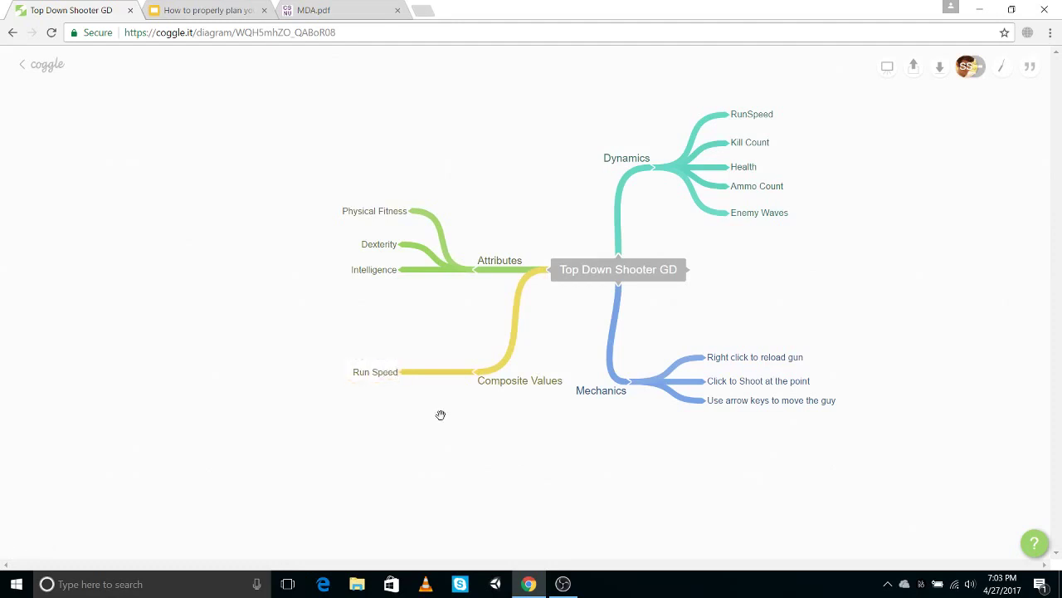
Step: Move Composite Values farther out from the central topic and add a second child reading "max Stamina"
drag(498, 387, 430, 398)
click(419, 369)
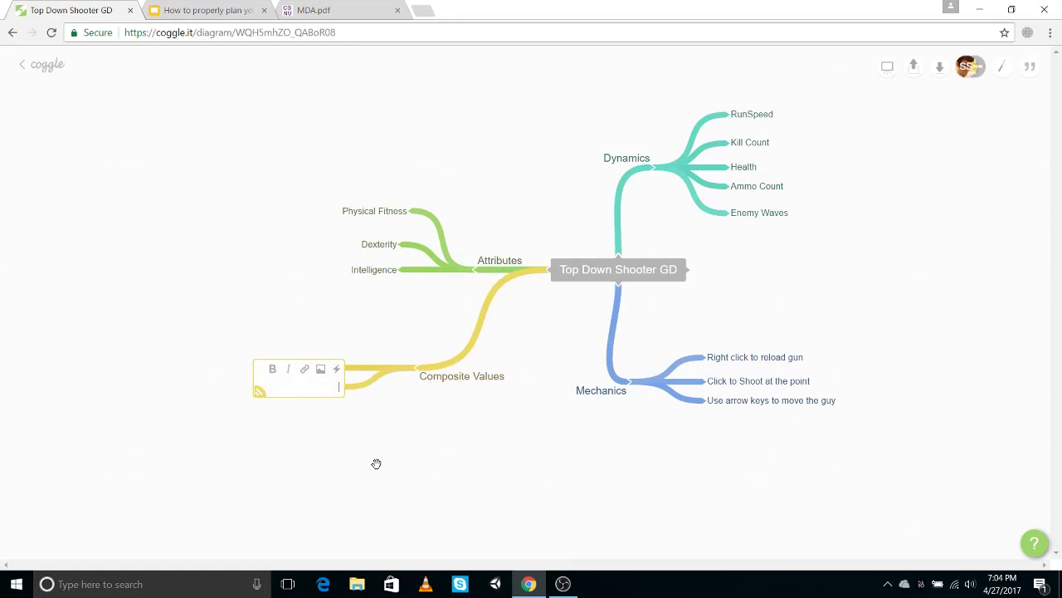
text(max Stamina)
click(376, 463)
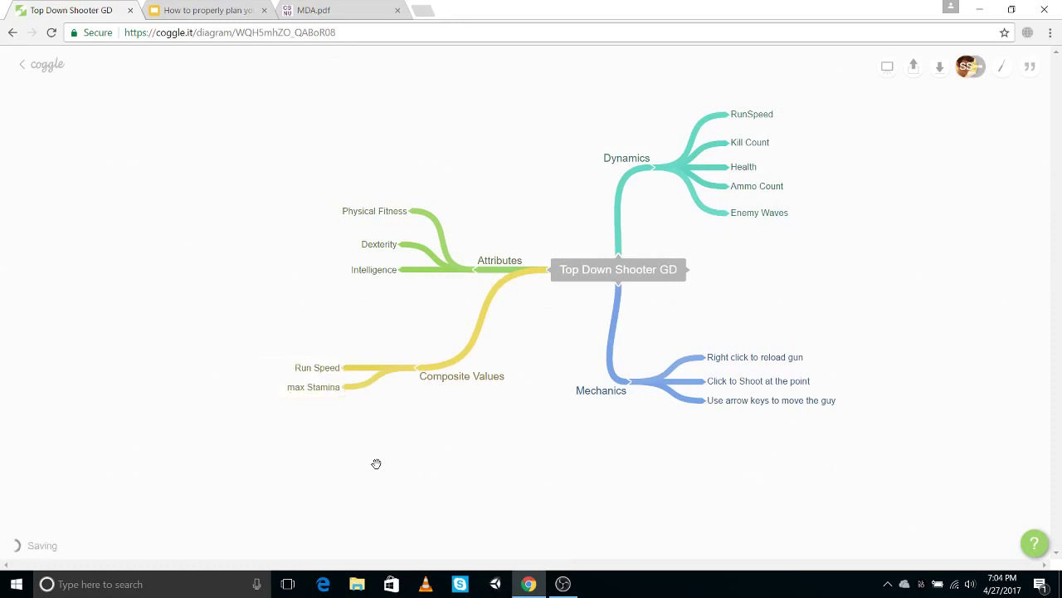
Step: Add a child reading "Max Health" to Composite Values and nudge Dexterity slightly upward
click(423, 372)
text(Max Health)
key(Return)
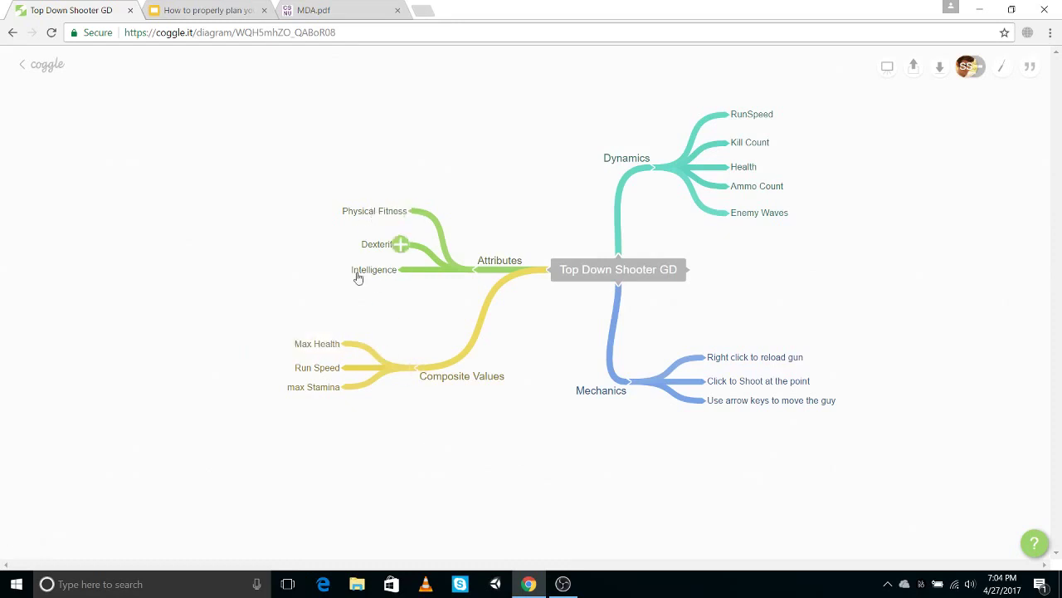
drag(376, 251, 372, 245)
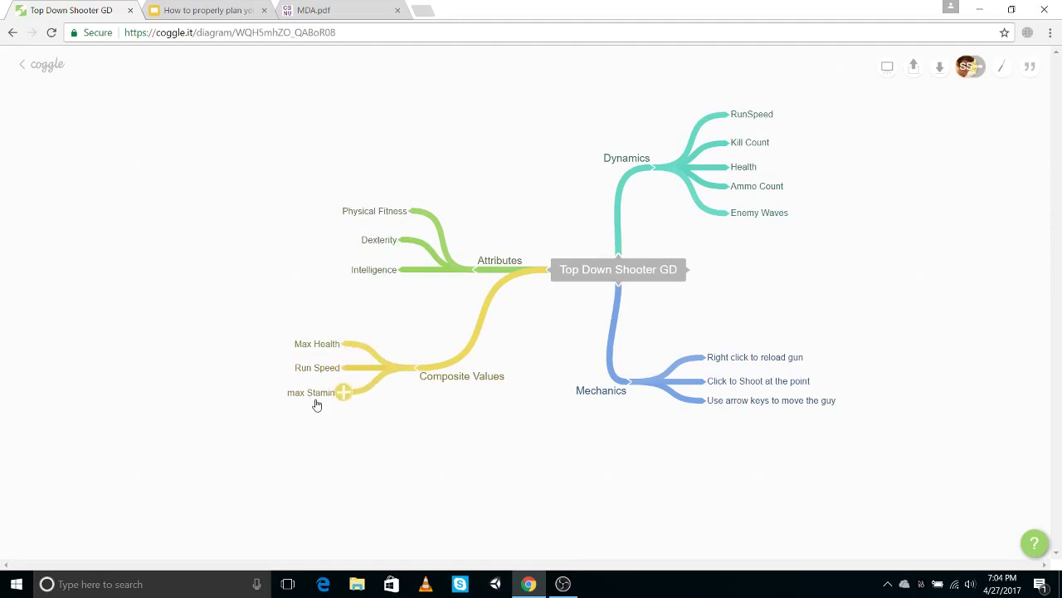
Step: Add an "Experience gain" child to Composite Values, and spread the Composite Values and Attributes branches apart
click(417, 368)
text(E)
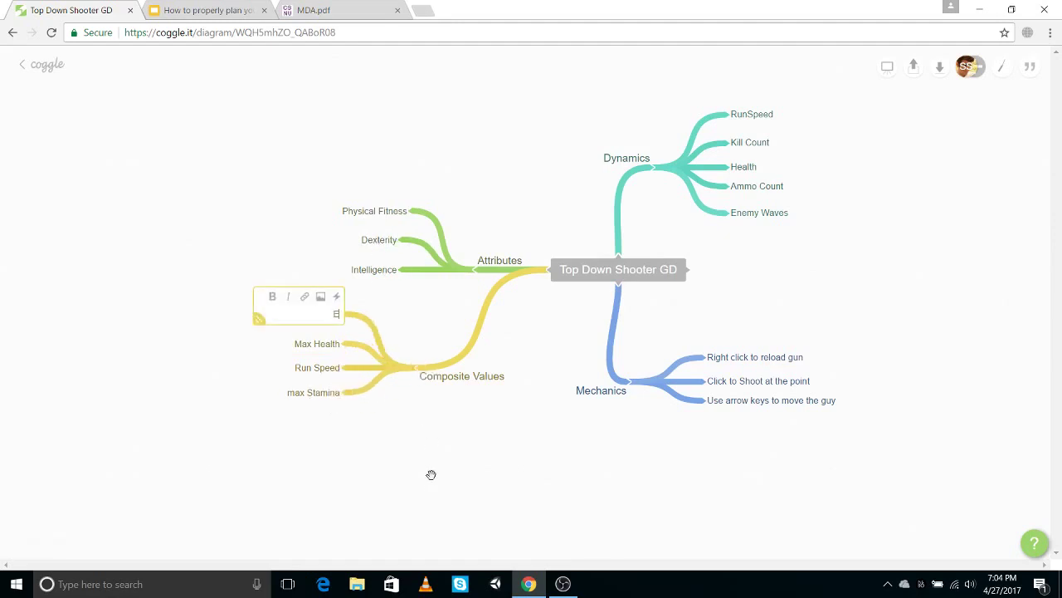
text(xperience gain)
key(Return)
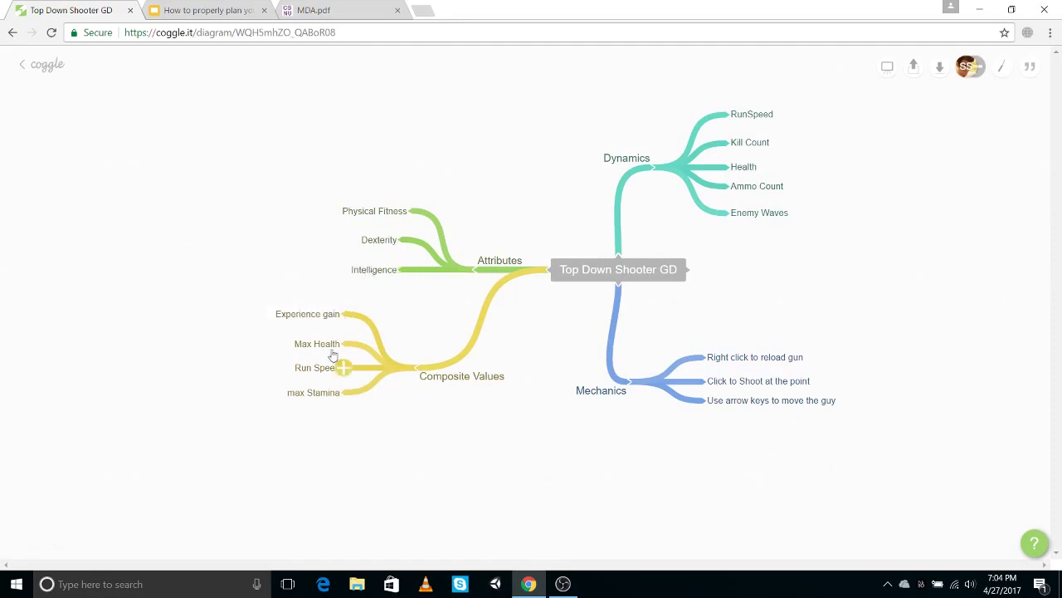
drag(468, 379, 418, 384)
drag(502, 267, 493, 244)
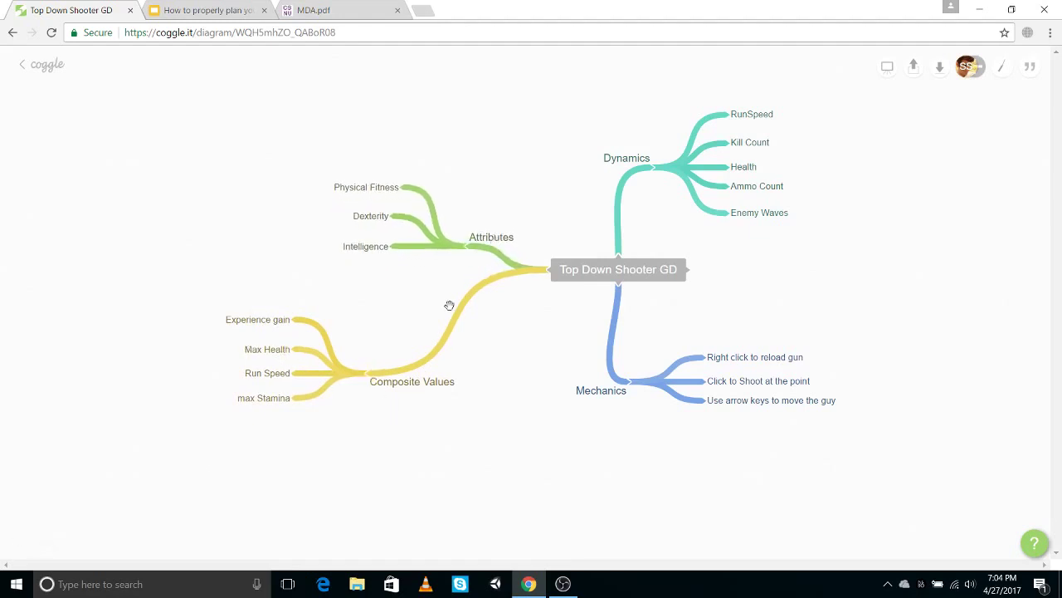
Step: Delete the RunSpeed item from the Dynamics branch
mouse_move(762, 95)
right_click(747, 117)
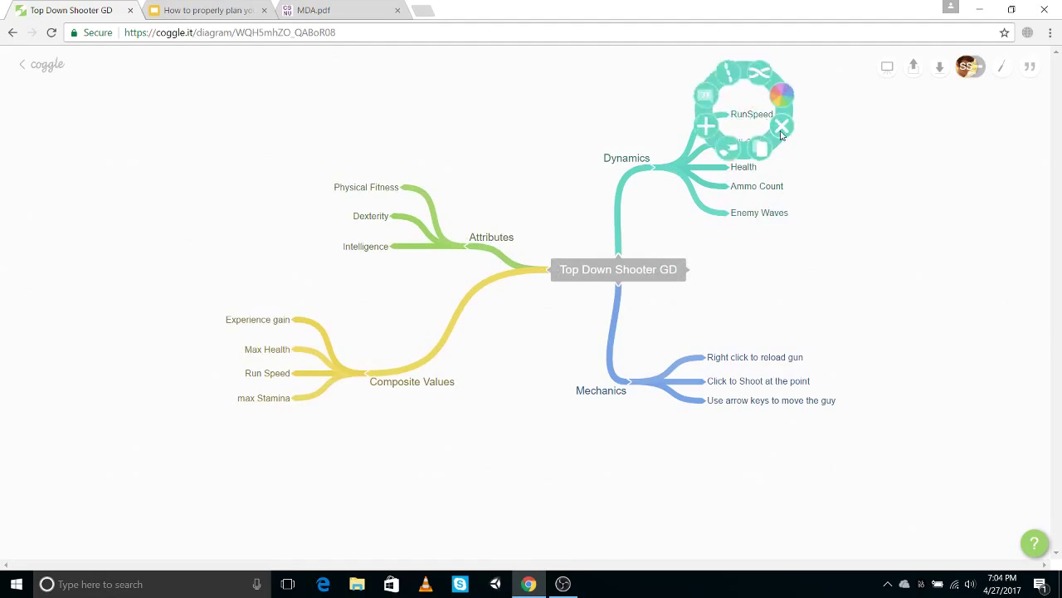
click(780, 130)
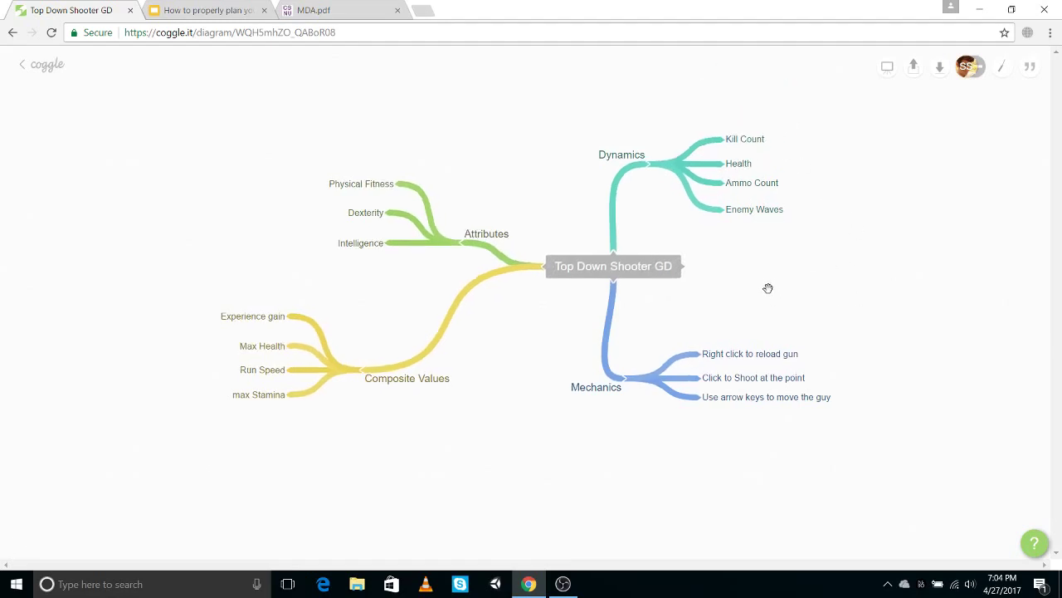
Step: Shift Mechanics and its arrow-keys item down, and link Composite Values to Mechanics with a dashed cross-link
mouse_move(608, 397)
drag(608, 398, 606, 410)
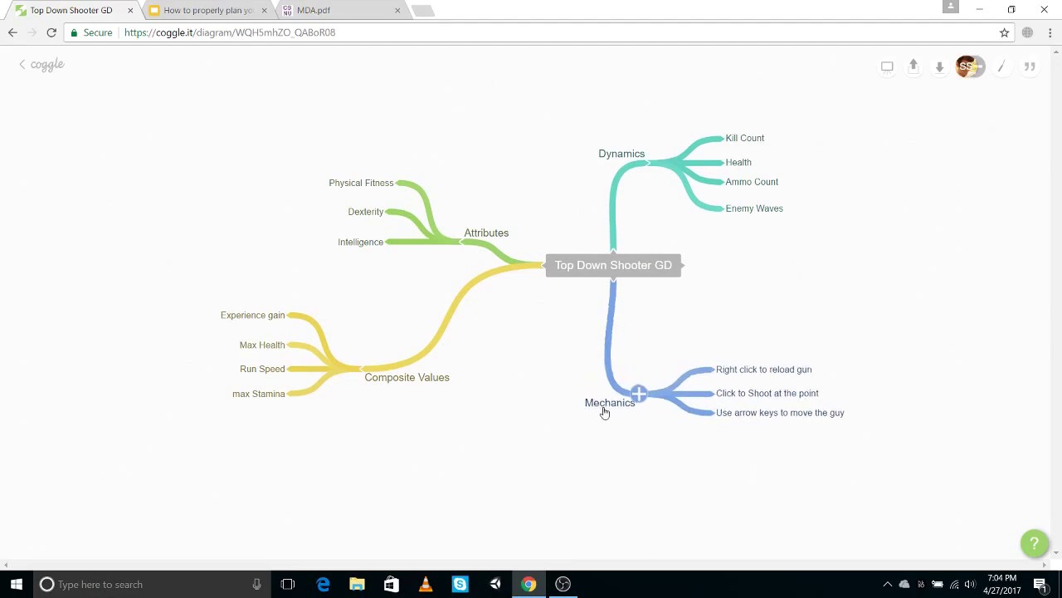
right_click(399, 384)
mouse_move(378, 339)
mouse_down()
mouse_move(567, 434)
mouse_move(624, 403)
mouse_up()
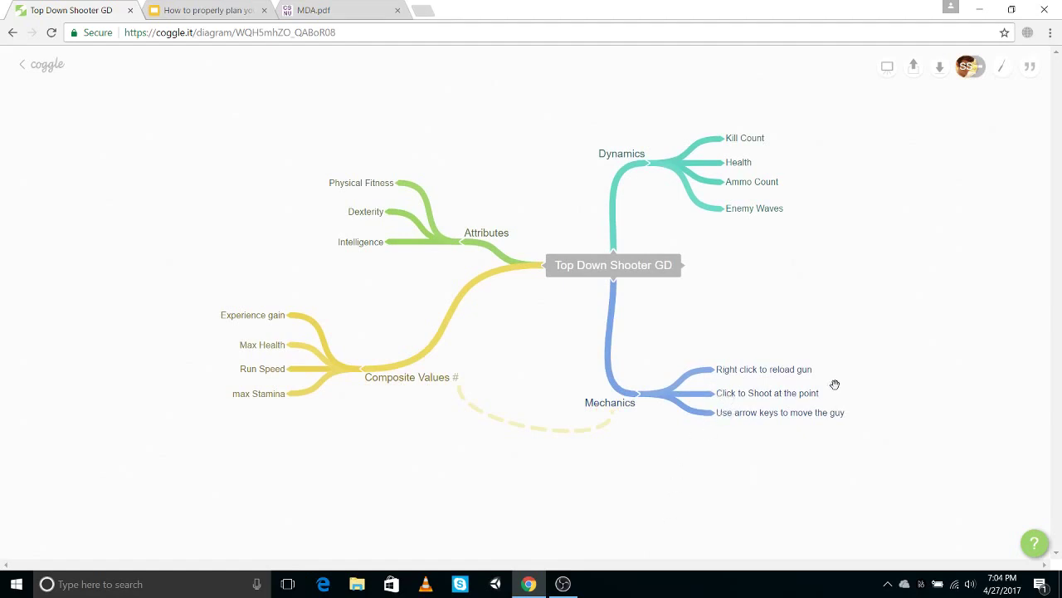
mouse_move(711, 415)
drag(778, 420, 771, 429)
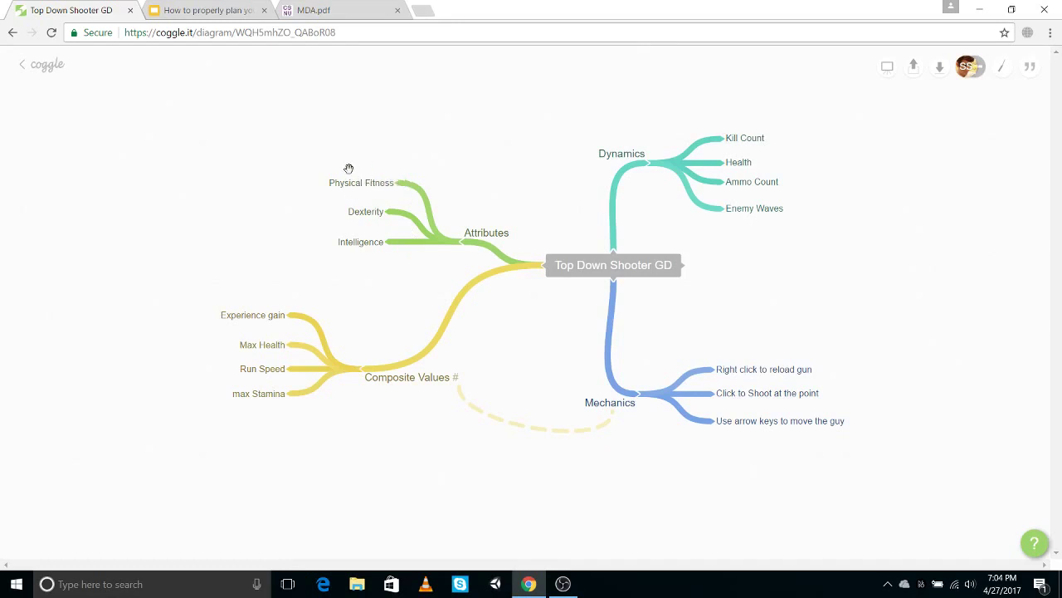
Step: Move Attributes farther out and add a "Soldier Stats" branch to the central topic, placing it above Attributes
scroll(567, 517, right, 2)
drag(482, 251, 446, 234)
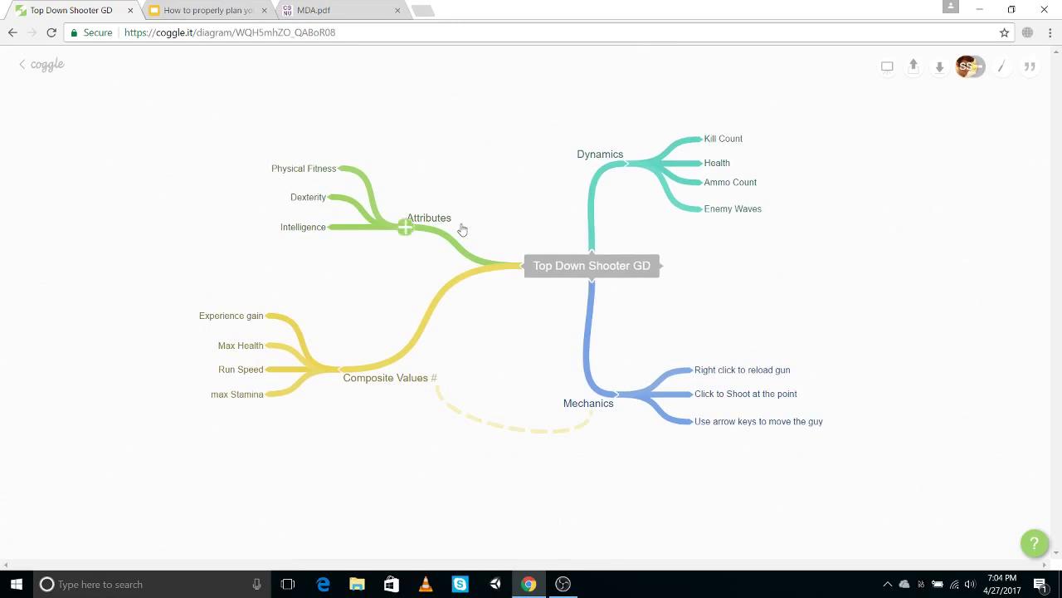
click(525, 270)
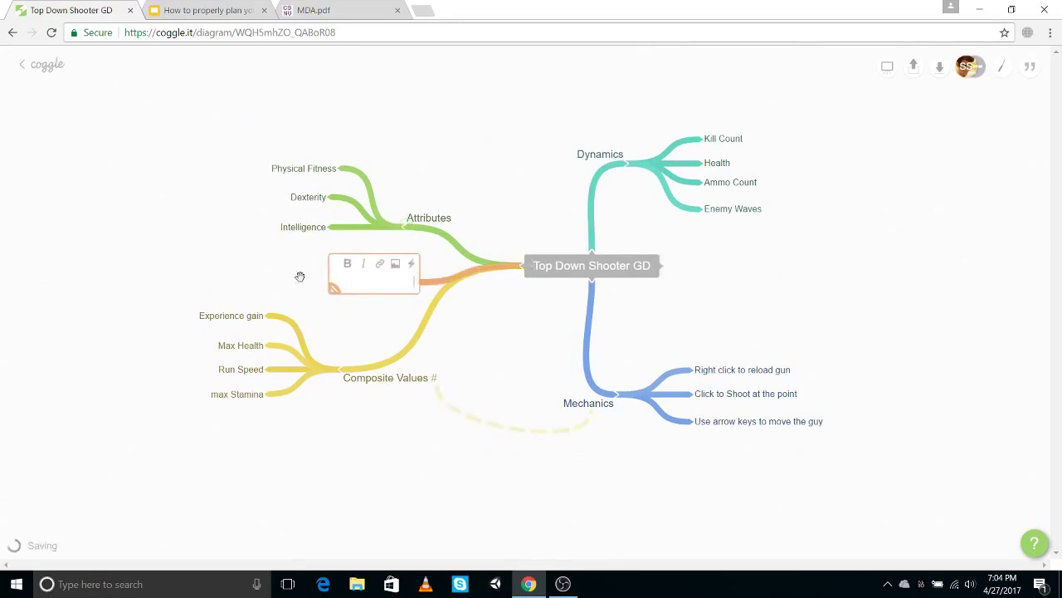
text(Soldier Stats)
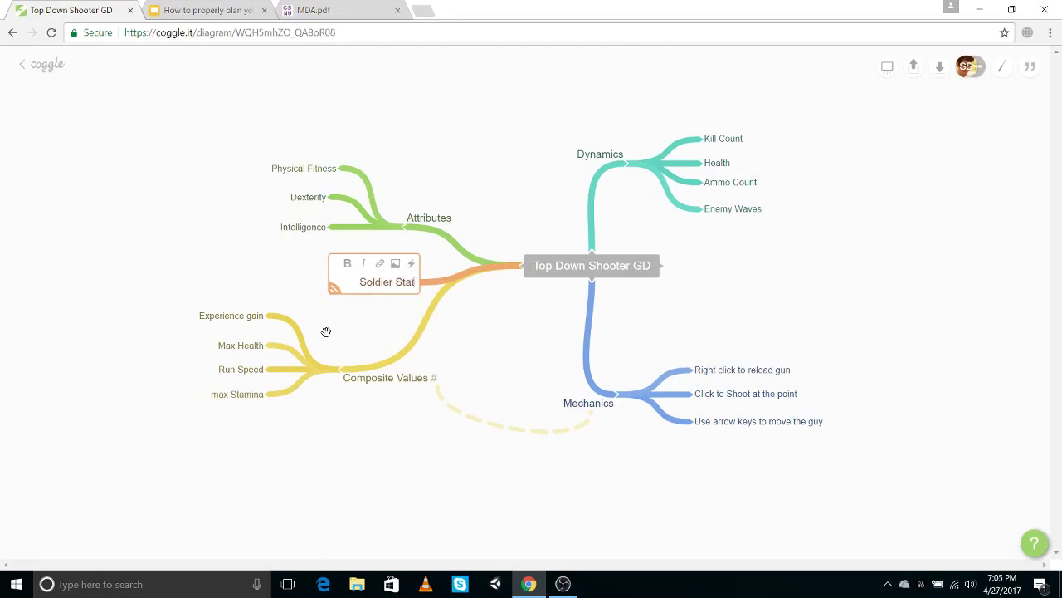
click(326, 332)
drag(417, 279, 420, 110)
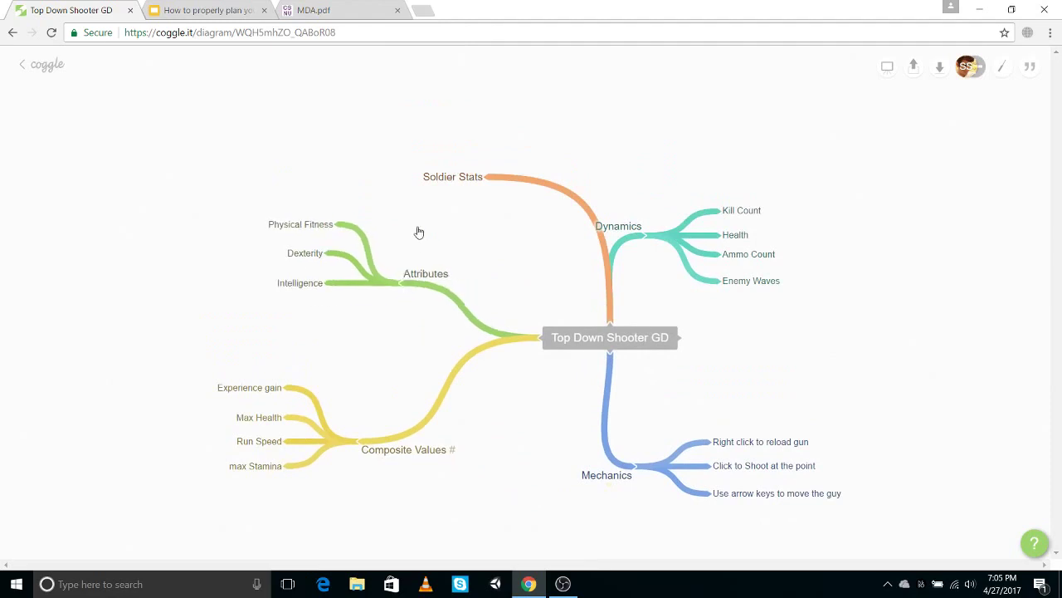
Step: Reattach Attributes under Soldier Stats, and reattach Composite Values under Attributes
click(349, 220)
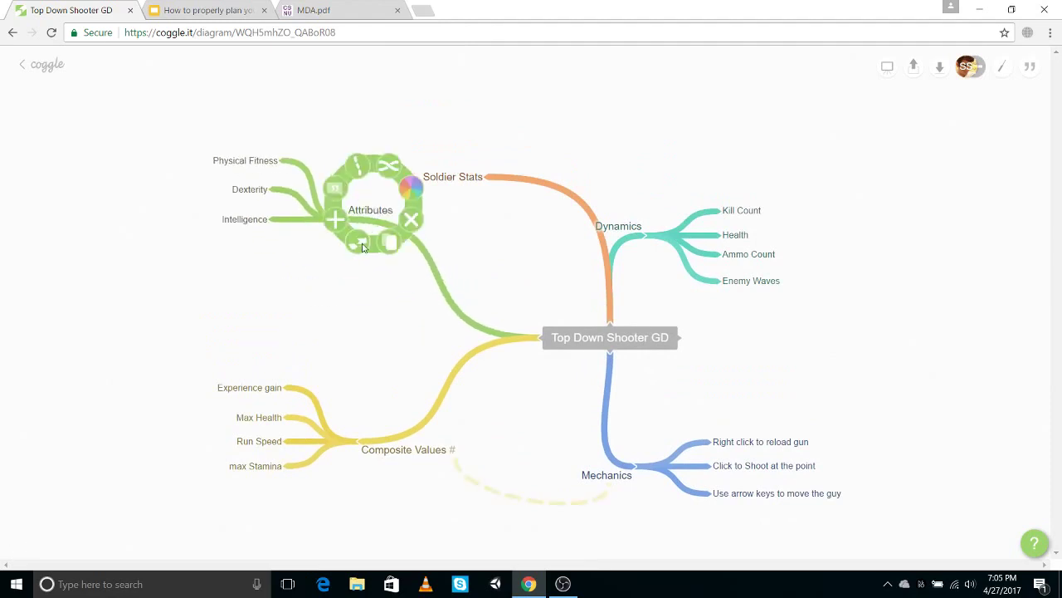
drag(404, 199, 426, 176)
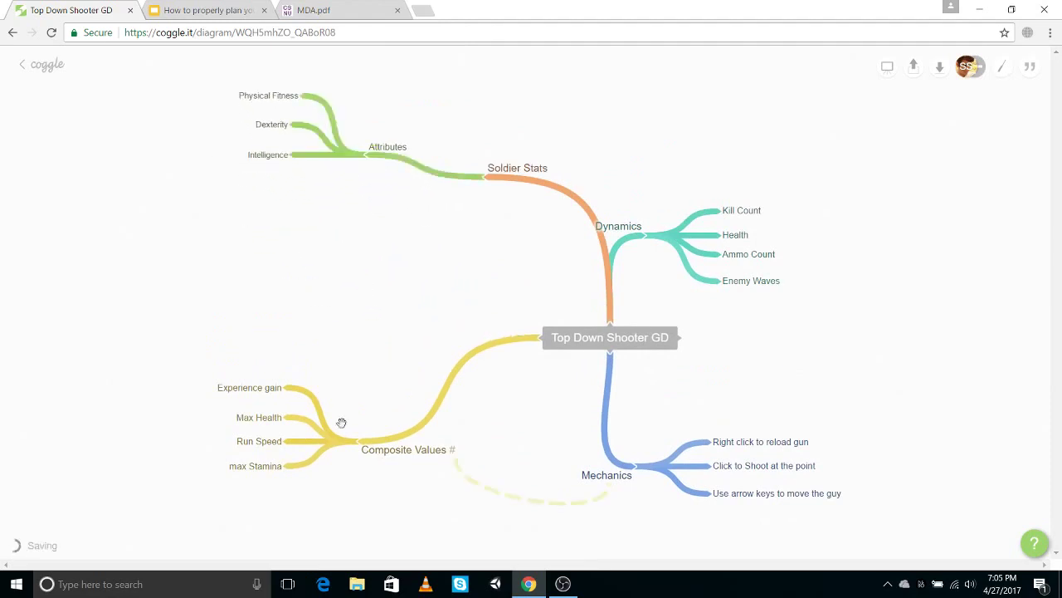
click(401, 465)
drag(382, 493, 349, 276)
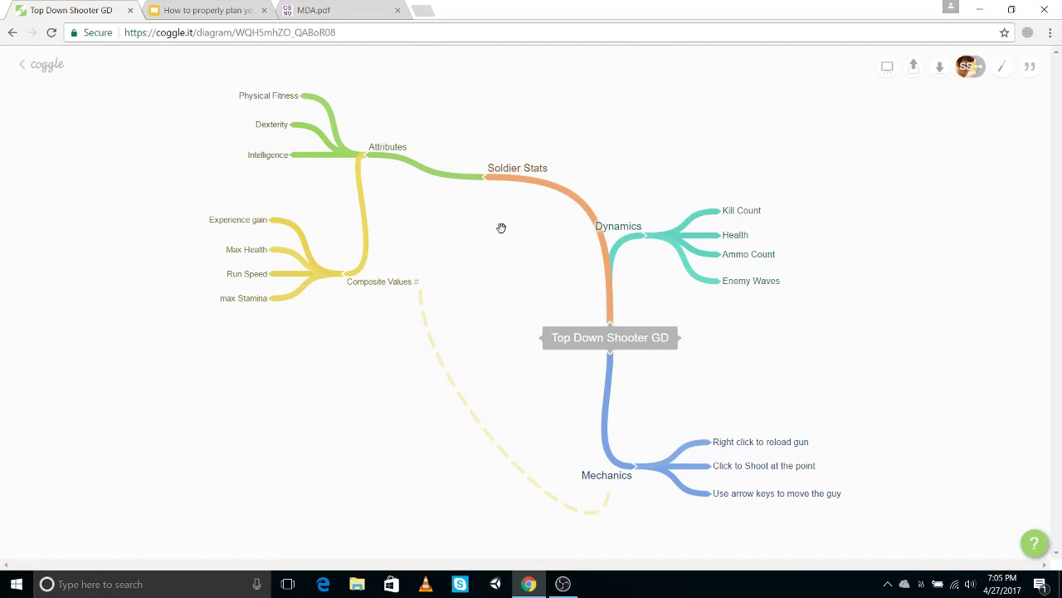
Step: Move Dynamics clear of the Soldier Stats branch line and bring Mechanics closer to the central topic
drag(498, 221, 491, 270)
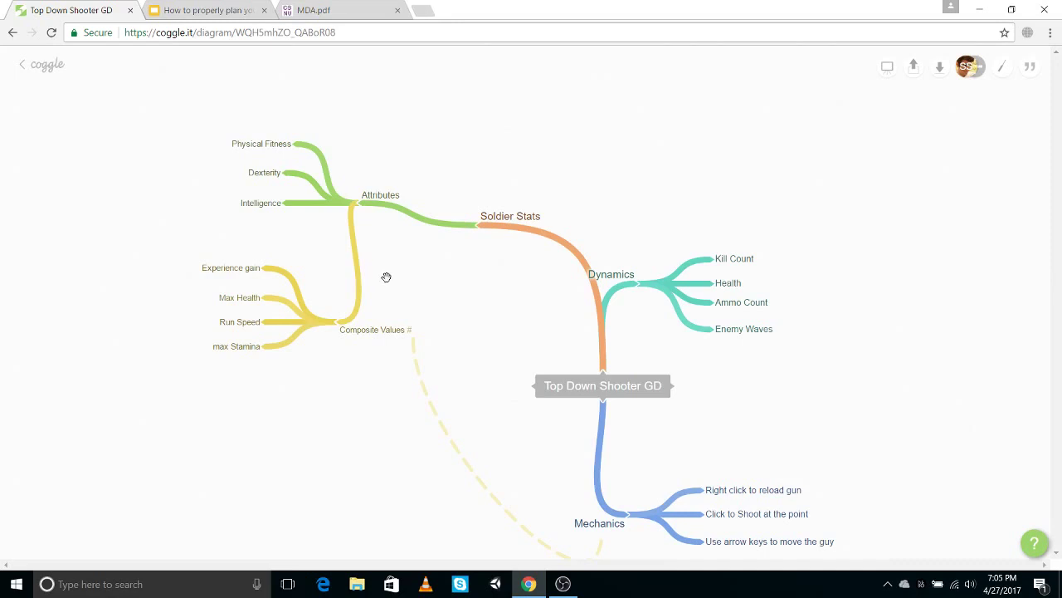
drag(465, 346, 423, 322)
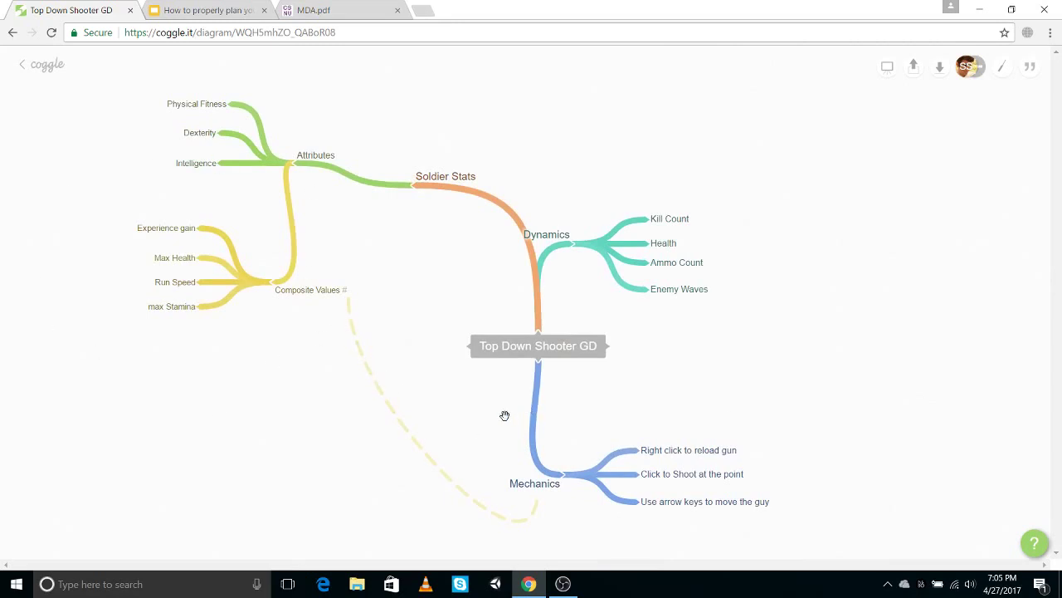
drag(555, 237, 583, 199)
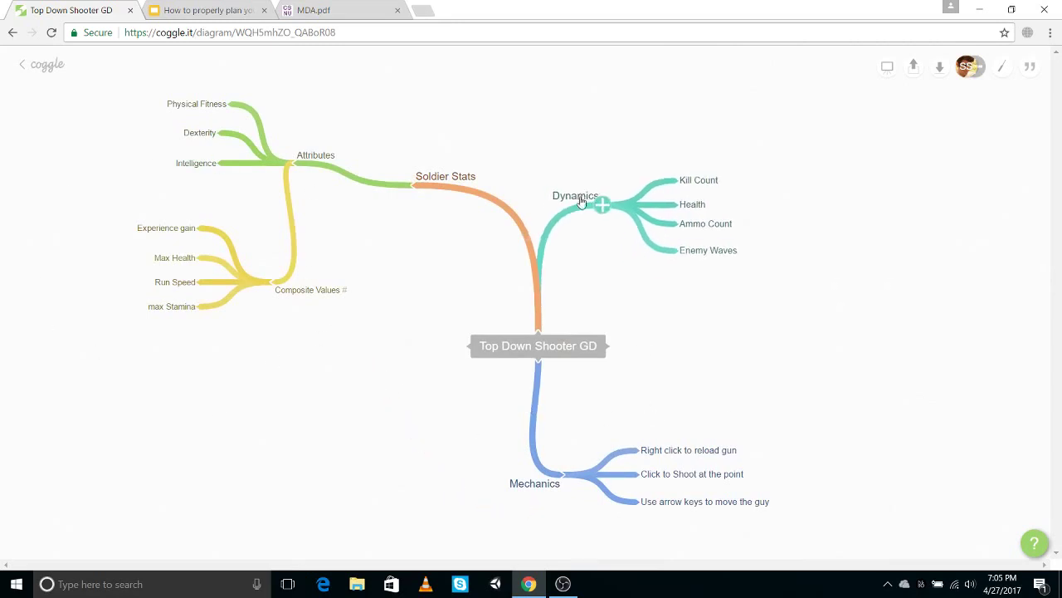
drag(541, 490, 516, 501)
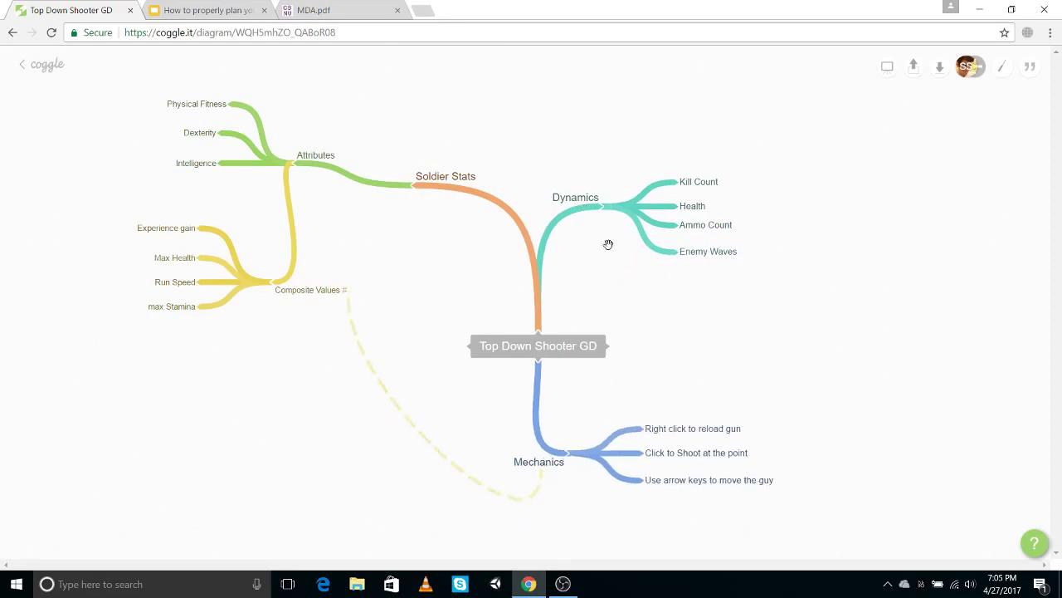
Step: Switch to the planning presentation, review the Aesthetics and MDA framework text on the "By Game Design" slide, and return to the diagram
mouse_move(610, 348)
click(214, 11)
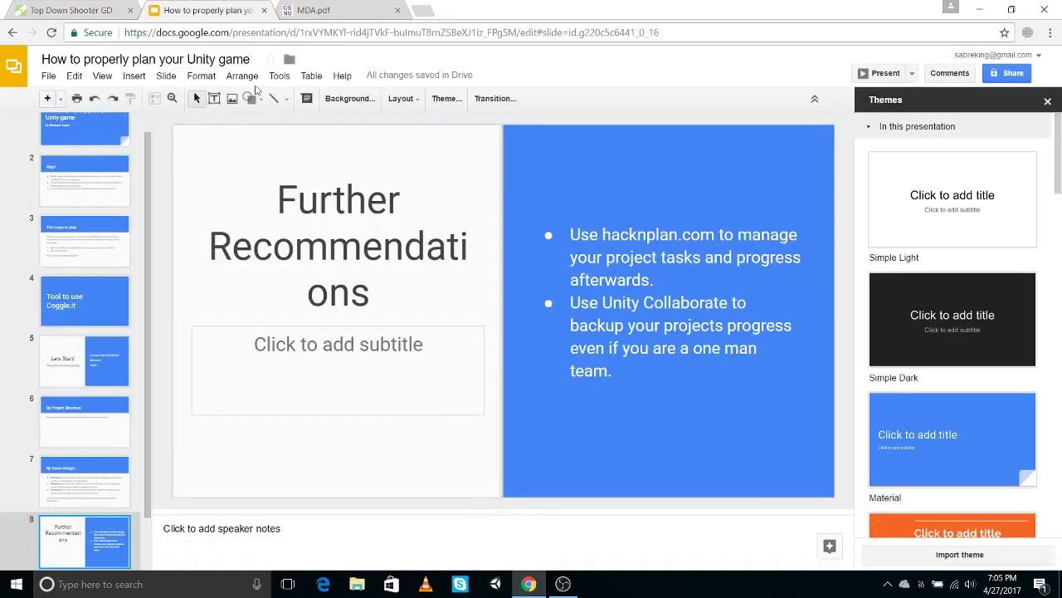
click(79, 482)
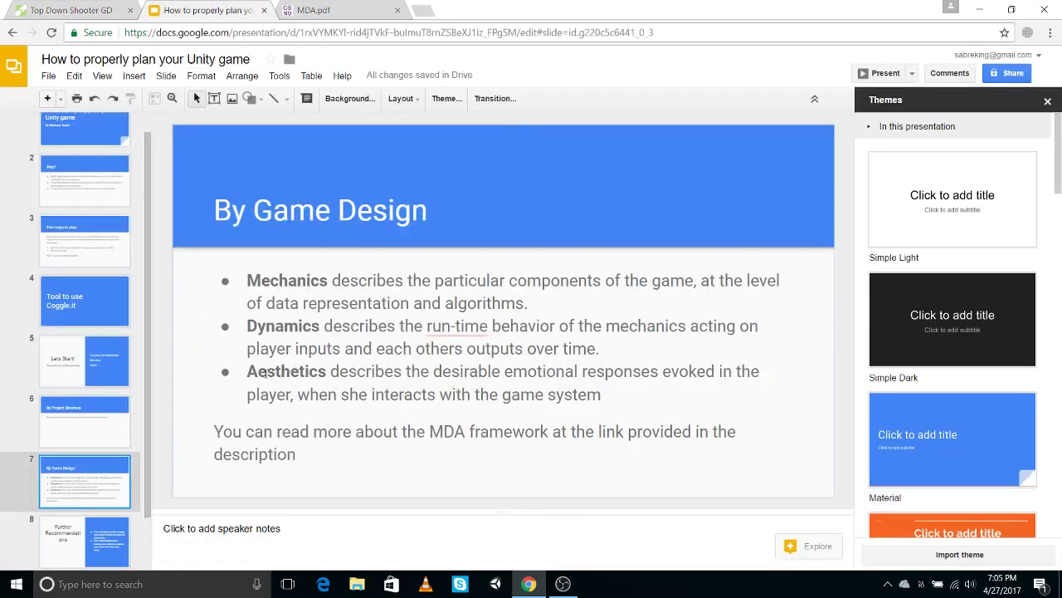
drag(249, 371, 327, 372)
drag(426, 432, 580, 441)
click(547, 395)
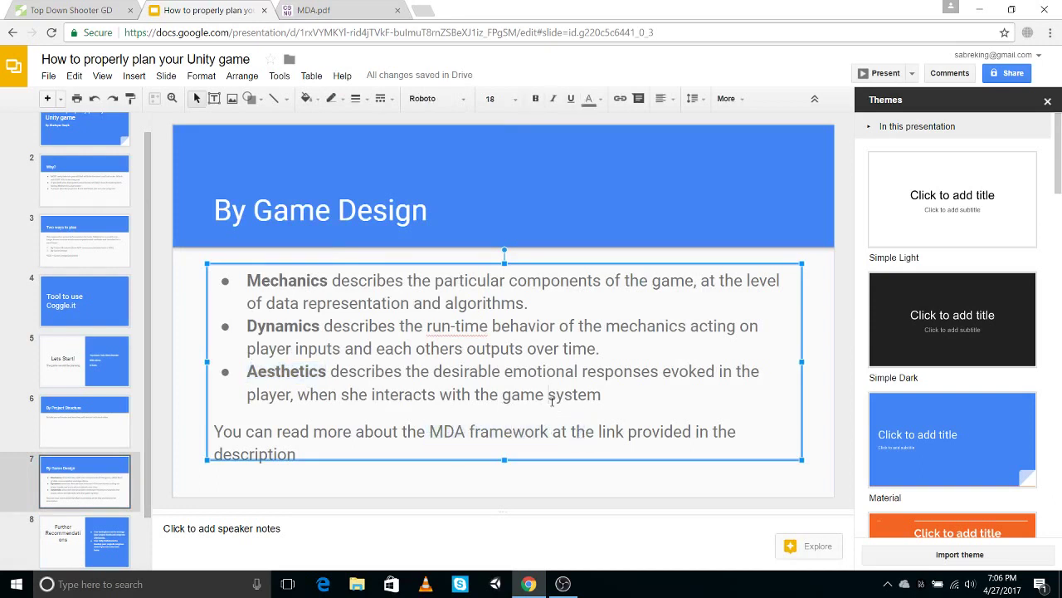
click(85, 11)
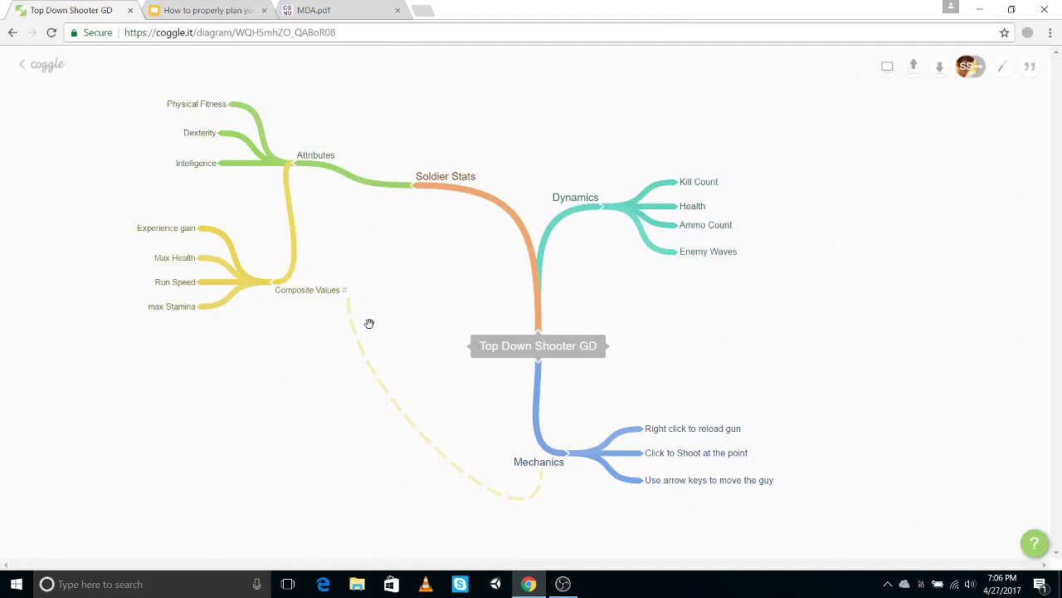
Step: Start a new branch on the central topic between Dynamics and Mechanics, and consult the aesthetics taxonomy in MDA.pdf
click(606, 347)
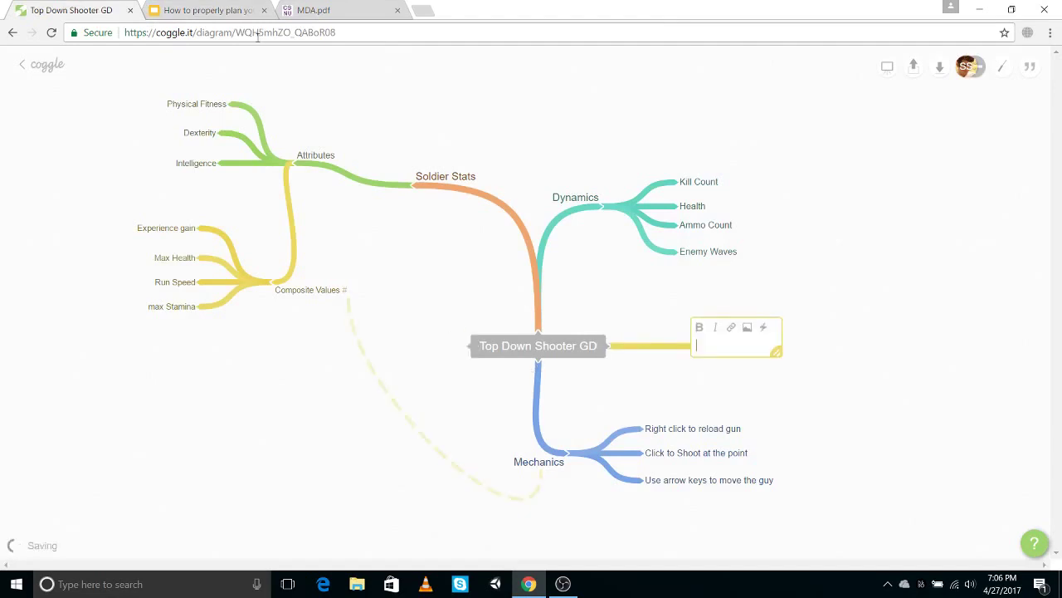
click(314, 10)
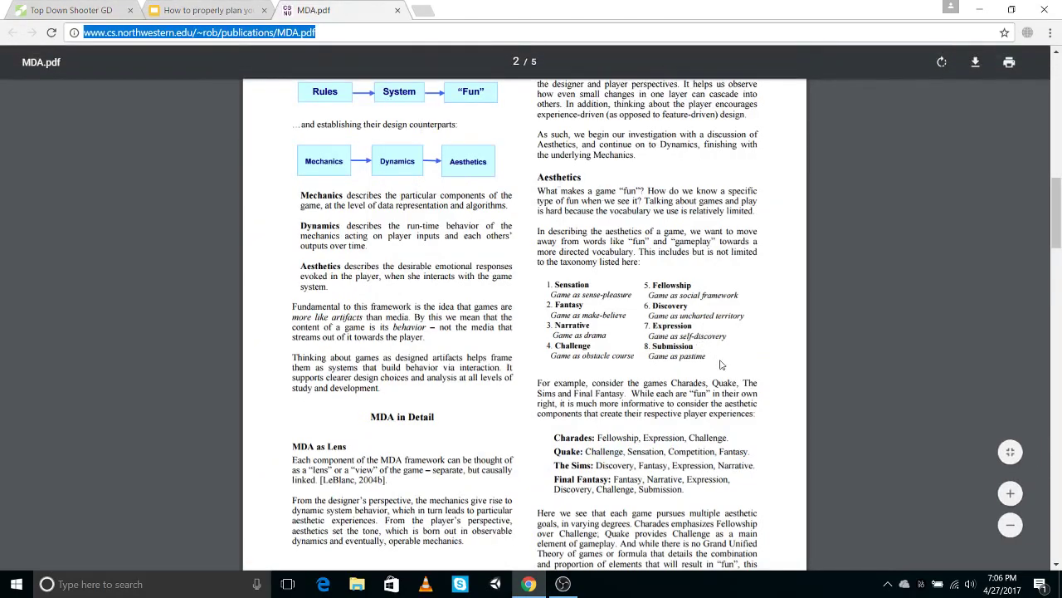
click(722, 365)
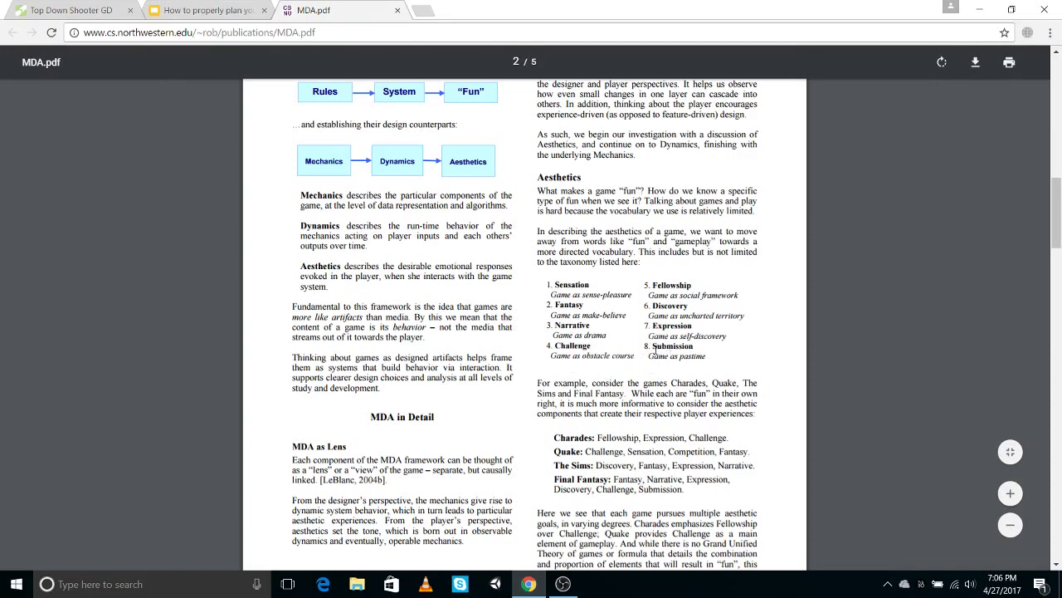
drag(547, 284, 709, 362)
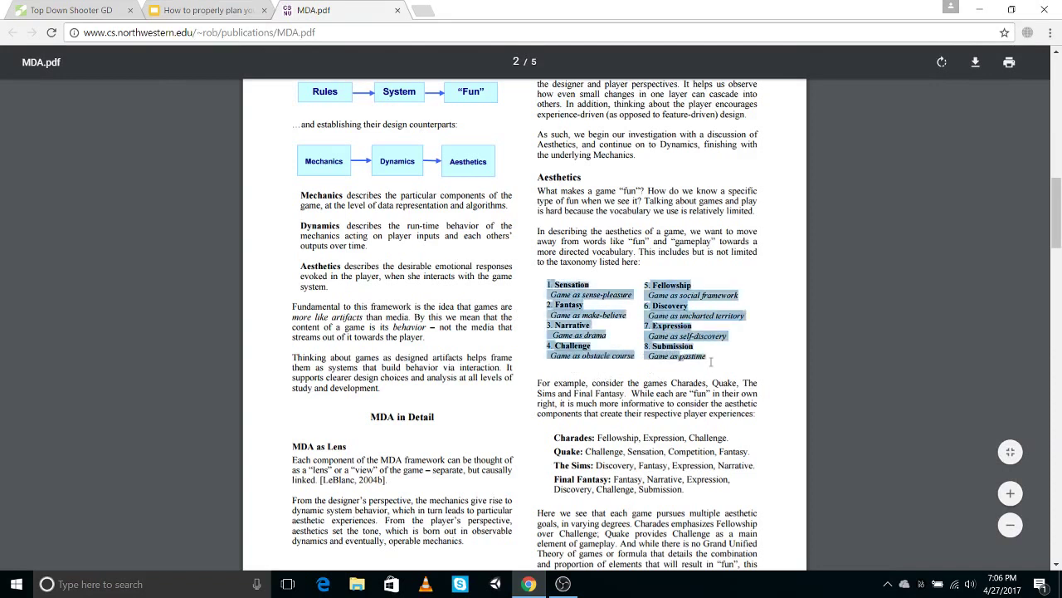
click(710, 371)
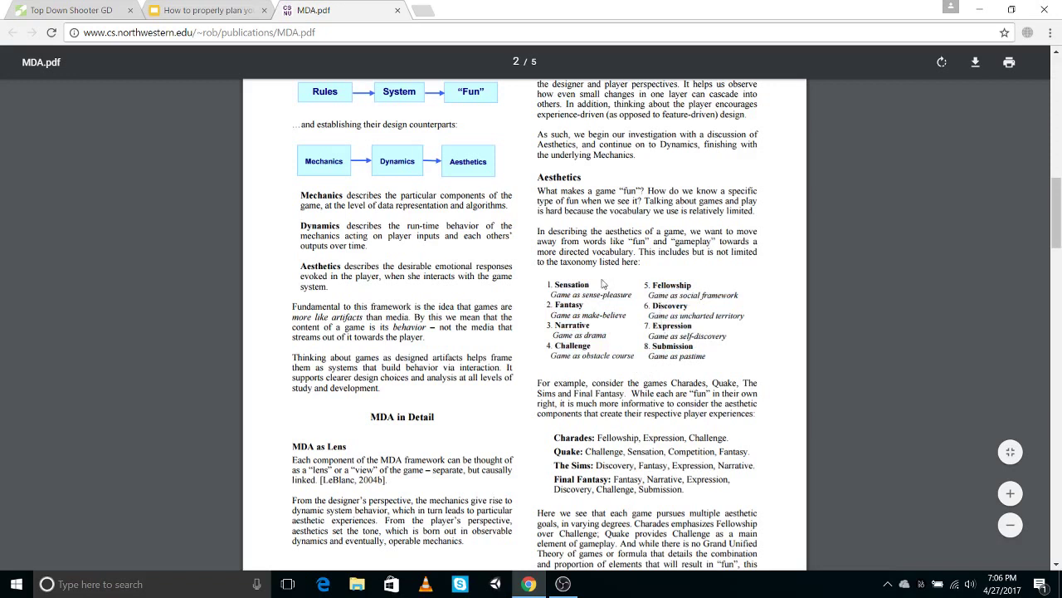
drag(556, 285, 634, 299)
click(634, 298)
click(43, 10)
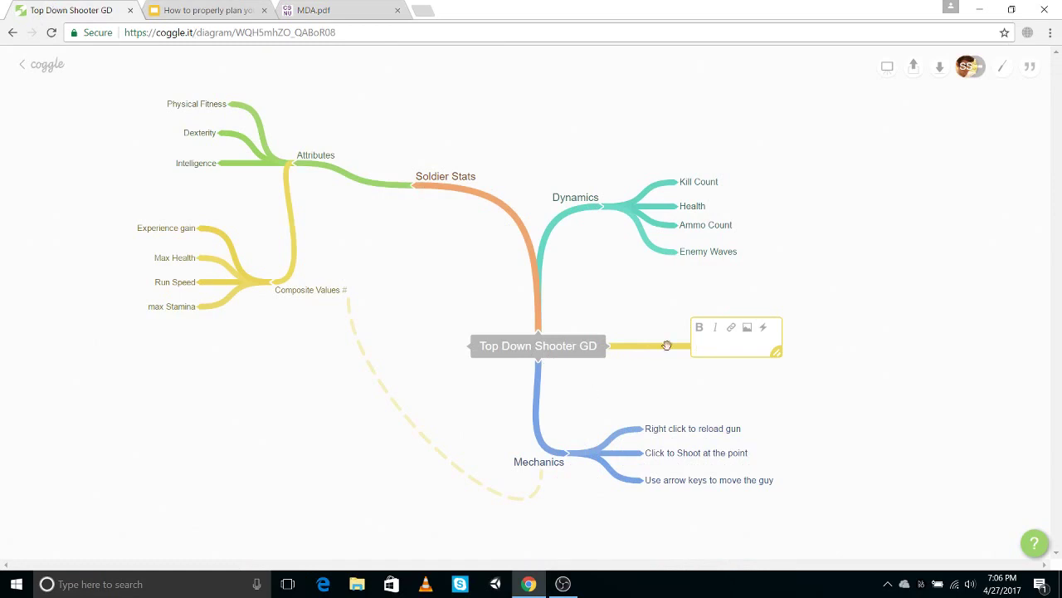
Step: Name the new branch "Asthetic" and give it a child reading "Sense pleasure"
click(724, 415)
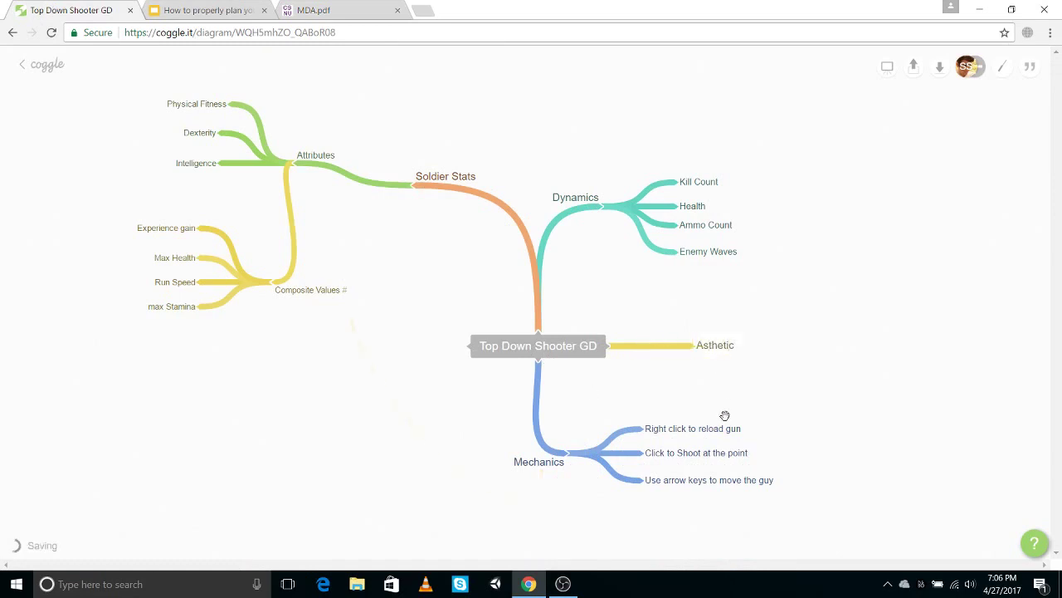
click(727, 349)
click(734, 370)
click(690, 351)
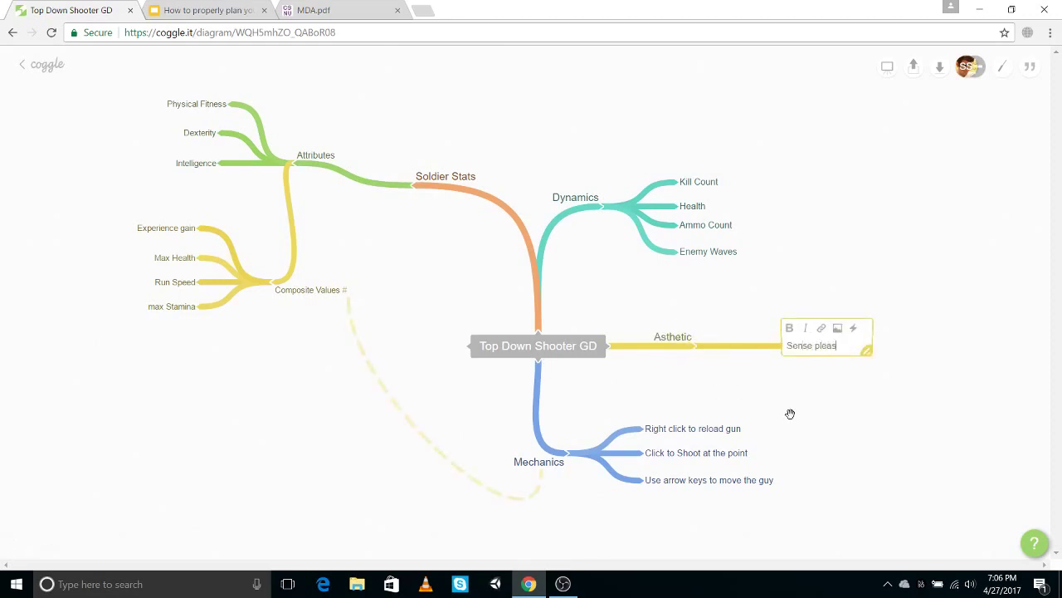
text(Sense pleasure)
click(790, 413)
Step: Add a second child "Competition" to Asthetic, raise the Asthetic branch slightly, and move Competition farther below Sense pleasure
click(690, 351)
text(Competition)
click(725, 416)
drag(694, 346, 692, 332)
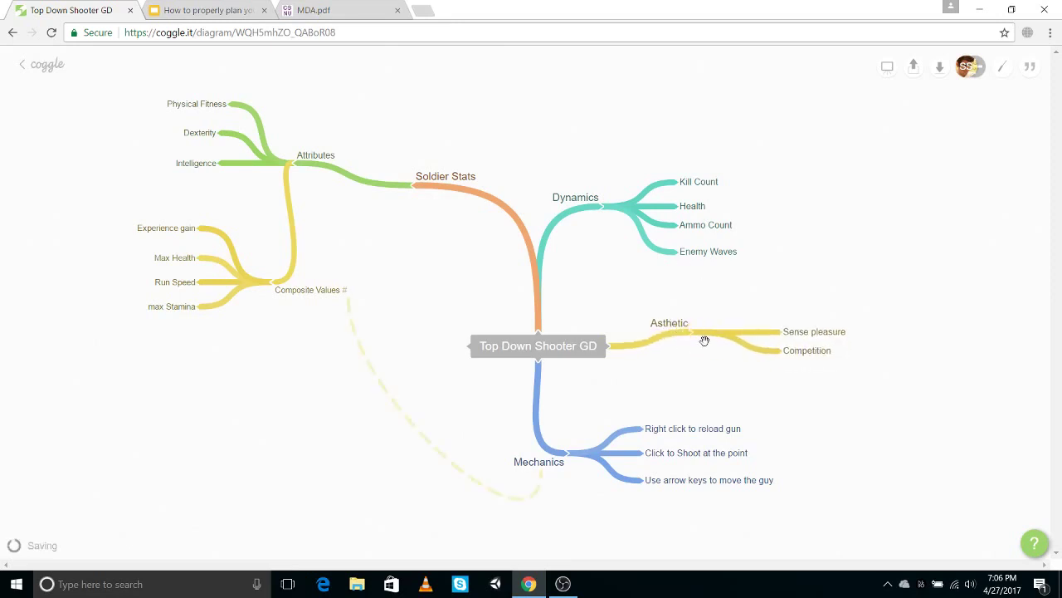
drag(784, 352, 814, 387)
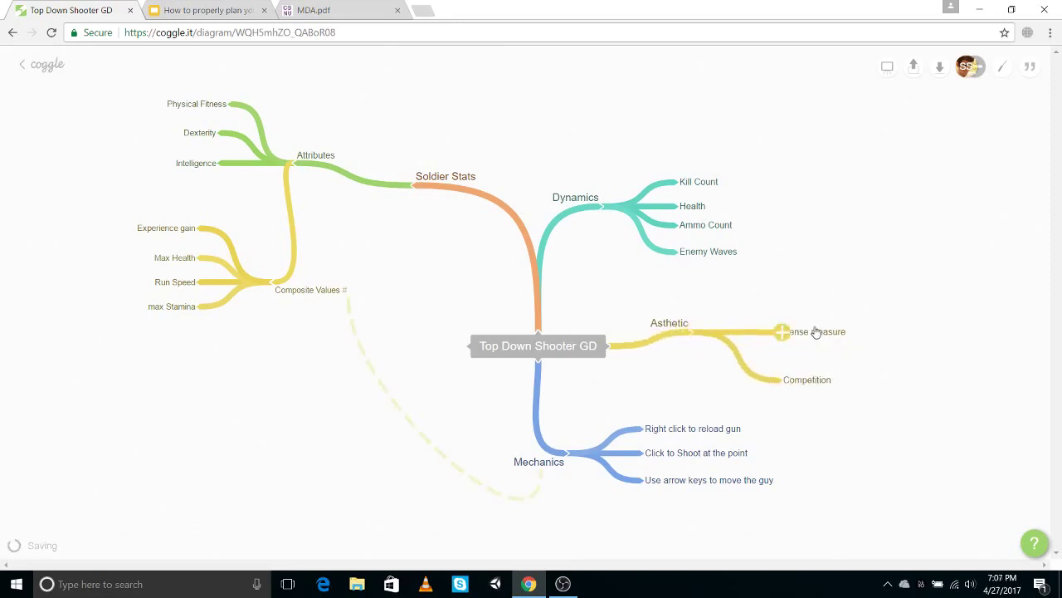
Step: Raise Sense pleasure slightly above the Asthetic branch line, and shift the Dynamics branch higher and a little outward
drag(816, 333, 815, 316)
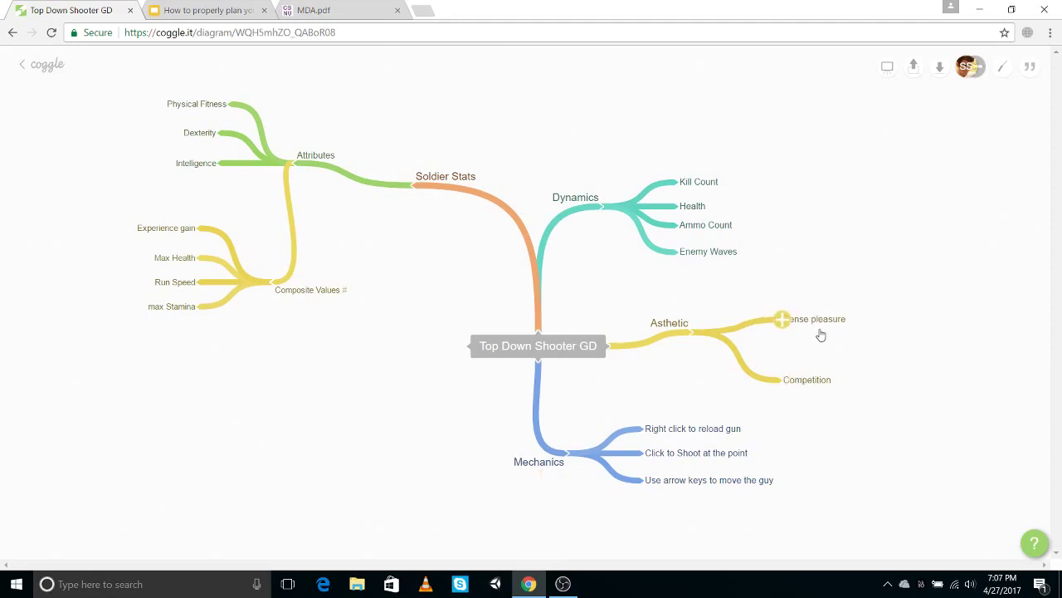
drag(605, 207, 608, 142)
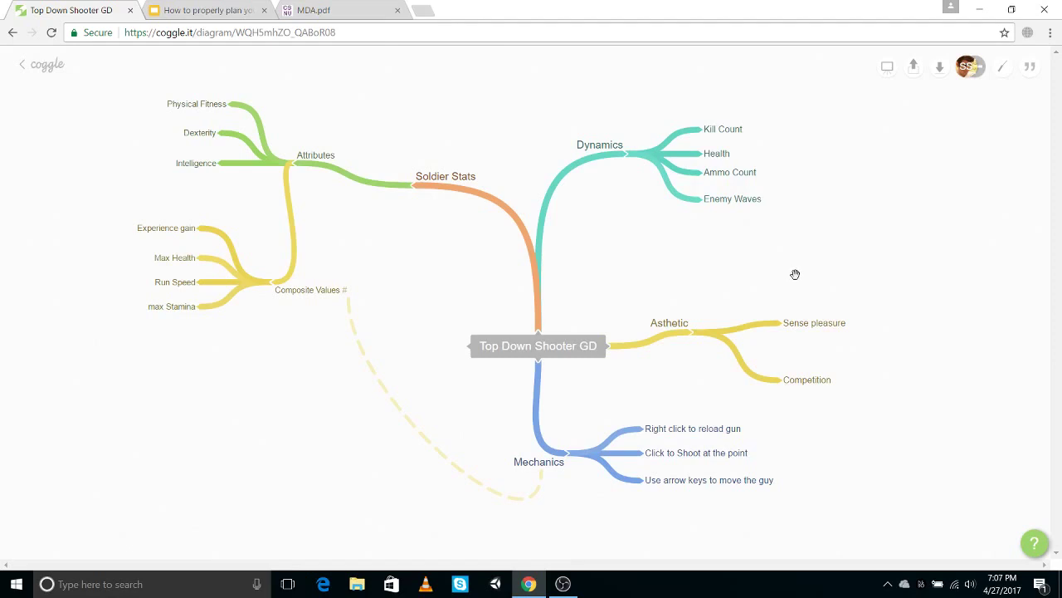
mouse_move(830, 332)
Step: Add a child reading "Particle Systems for Guns" to the Dynamics branch, above Kill Count
click(624, 155)
drag(683, 275, 683, 317)
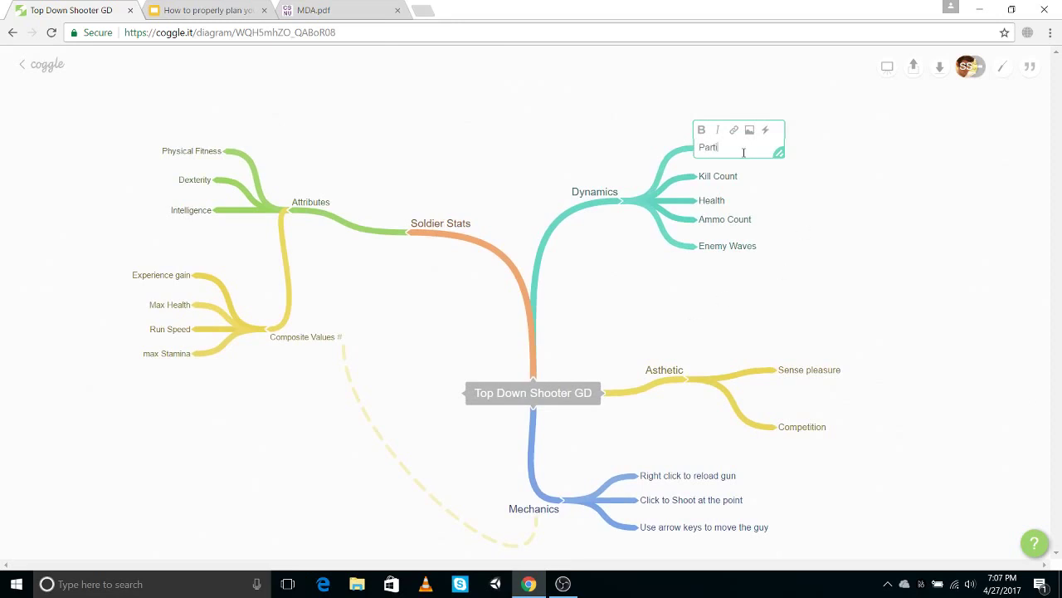
text(Particle Systems for )
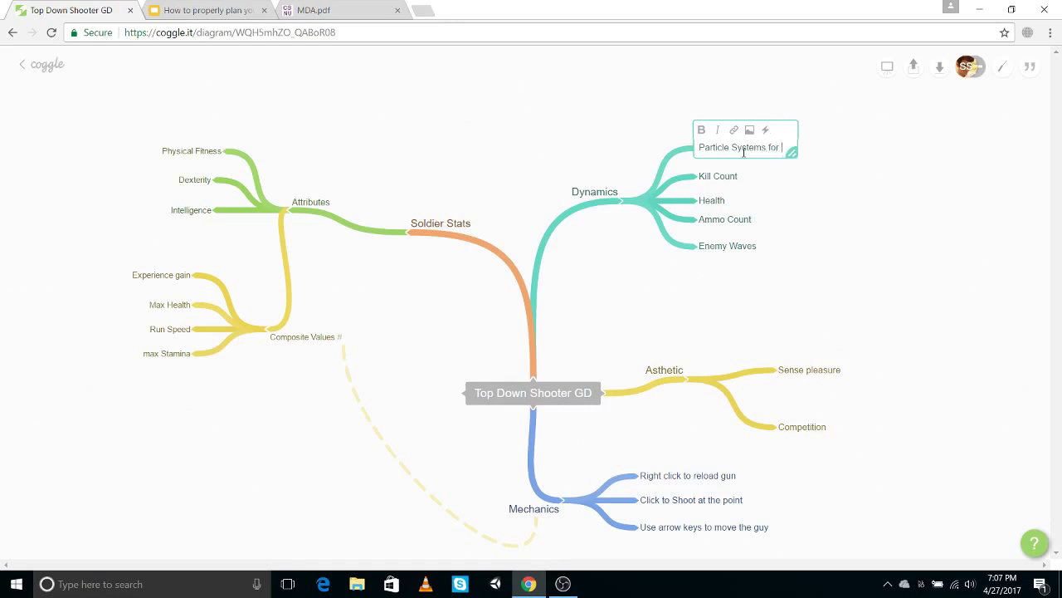
text(Guns)
key(Return)
Step: Give Particle Systems for Guns two children reading "Smoke from barrel," and "Empty shells falling"
click(735, 147)
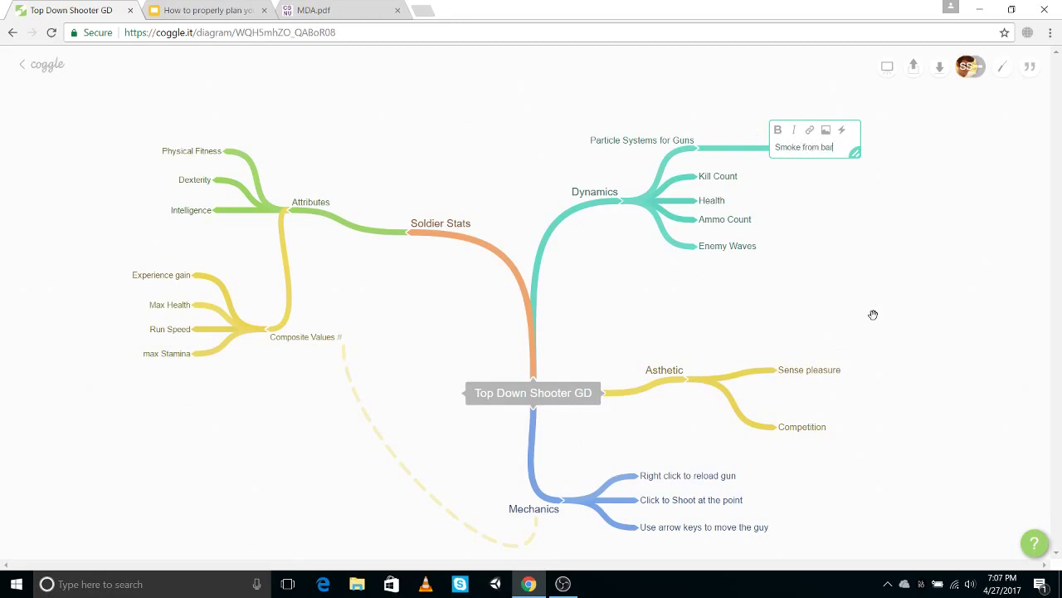
key(Return)
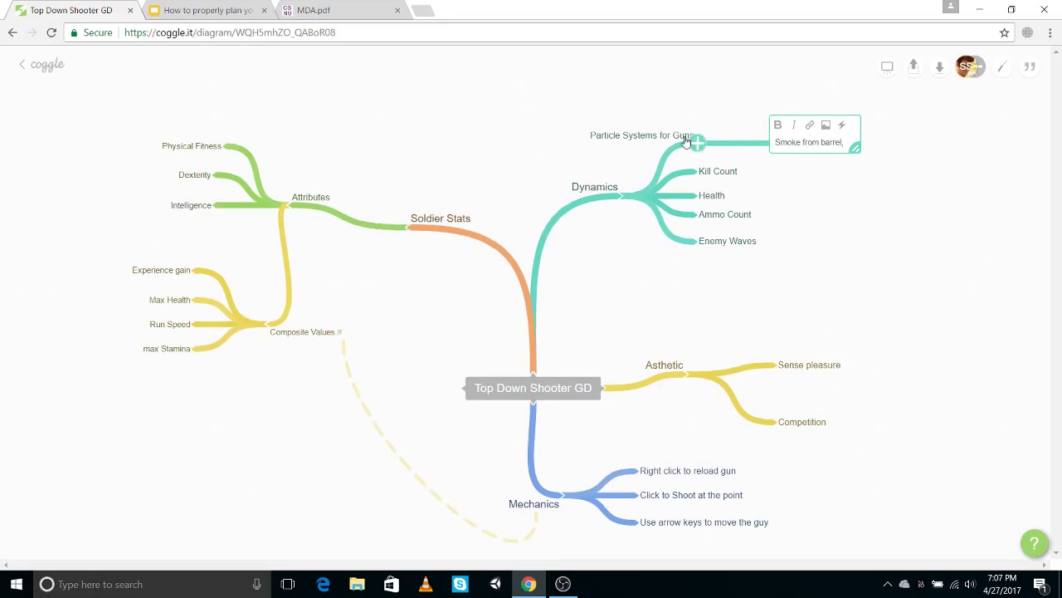
text(Empty shells)
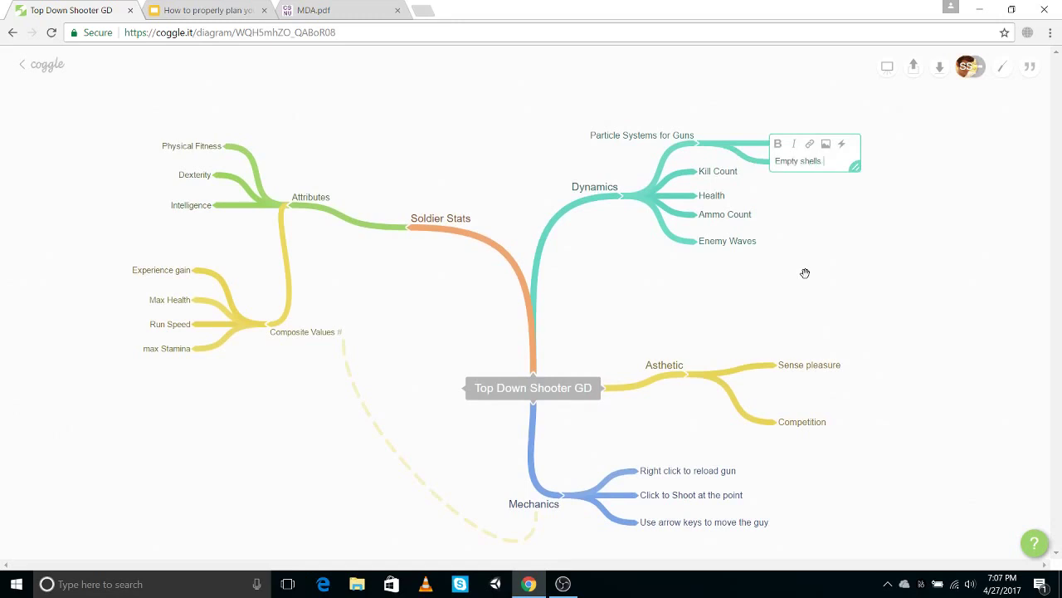
text( falling)
click(805, 274)
Step: Spread out Particle Systems for Guns and Sense pleasure, and connect Sense pleasure to Particle Systems for Guns with a dashed link
drag(652, 137, 674, 119)
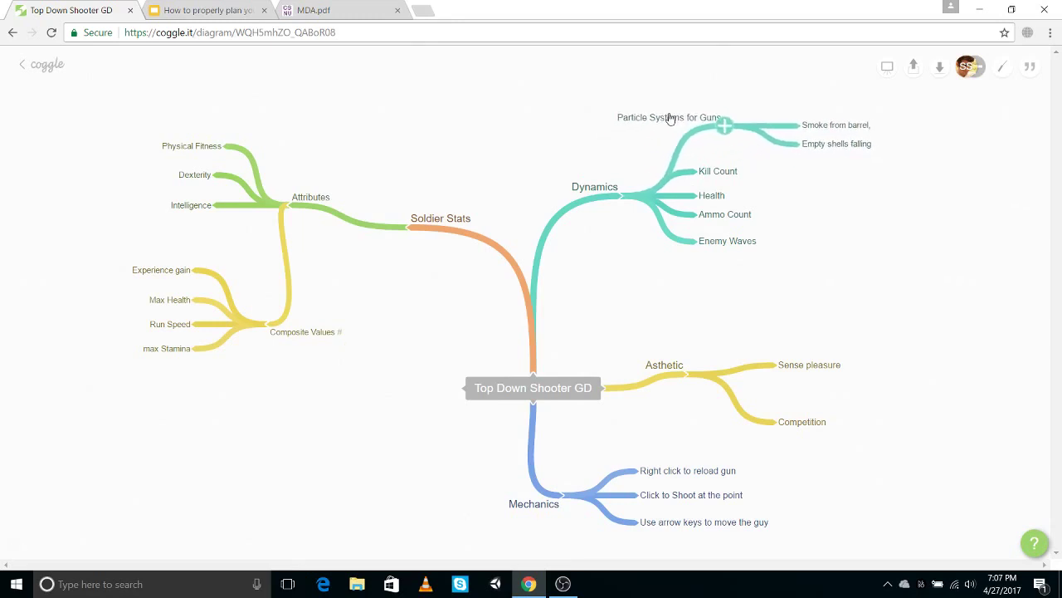
drag(777, 365, 901, 339)
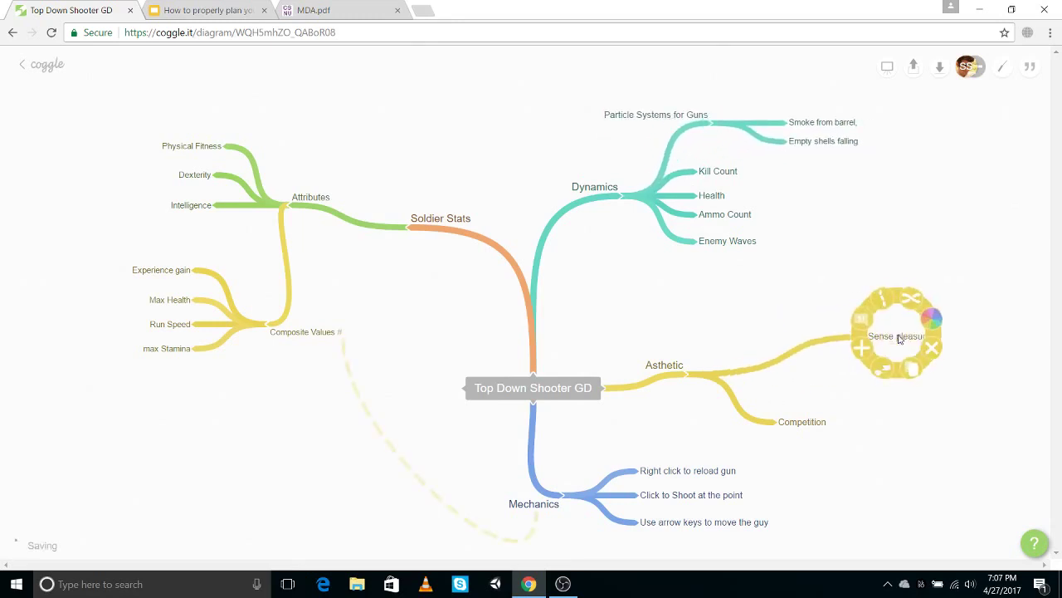
drag(884, 303, 799, 109)
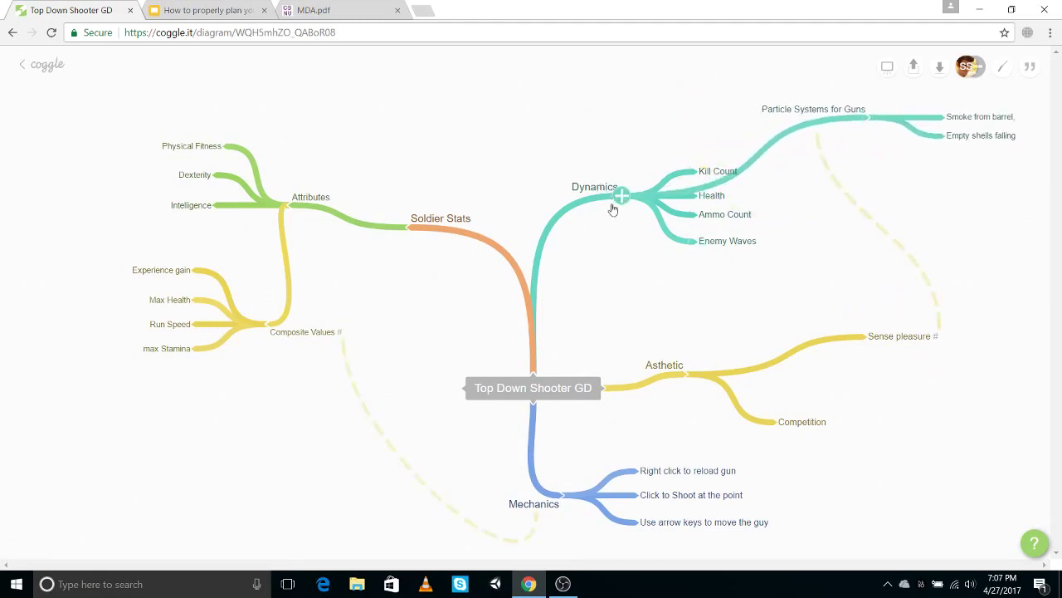
Step: Tidy the layout by lowering the Dynamics branch, pulling Particle Systems for Guns closer to it, and moving Competition outward
drag(611, 197, 624, 236)
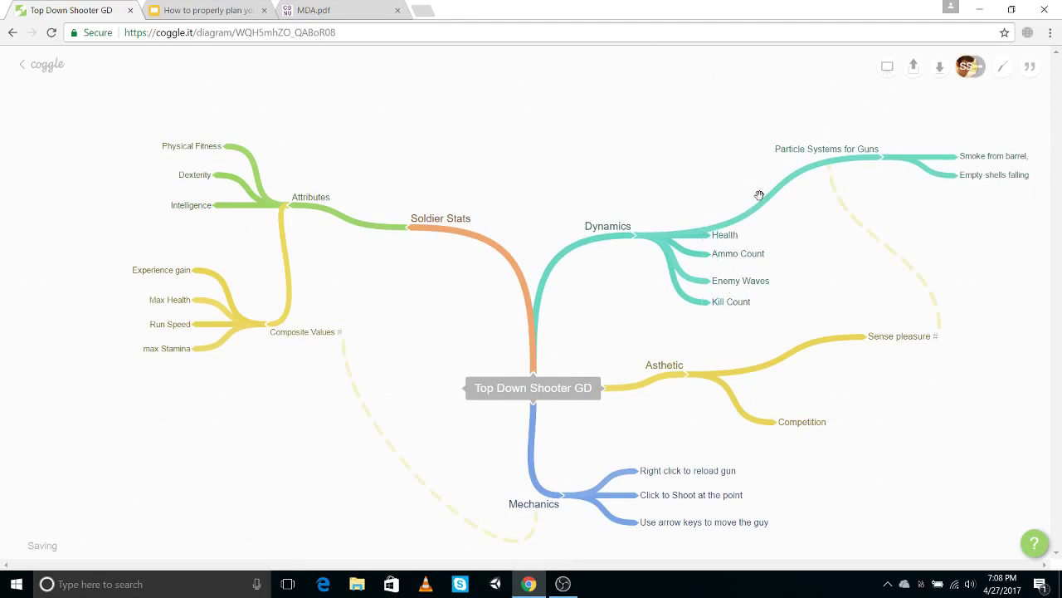
drag(813, 150, 784, 160)
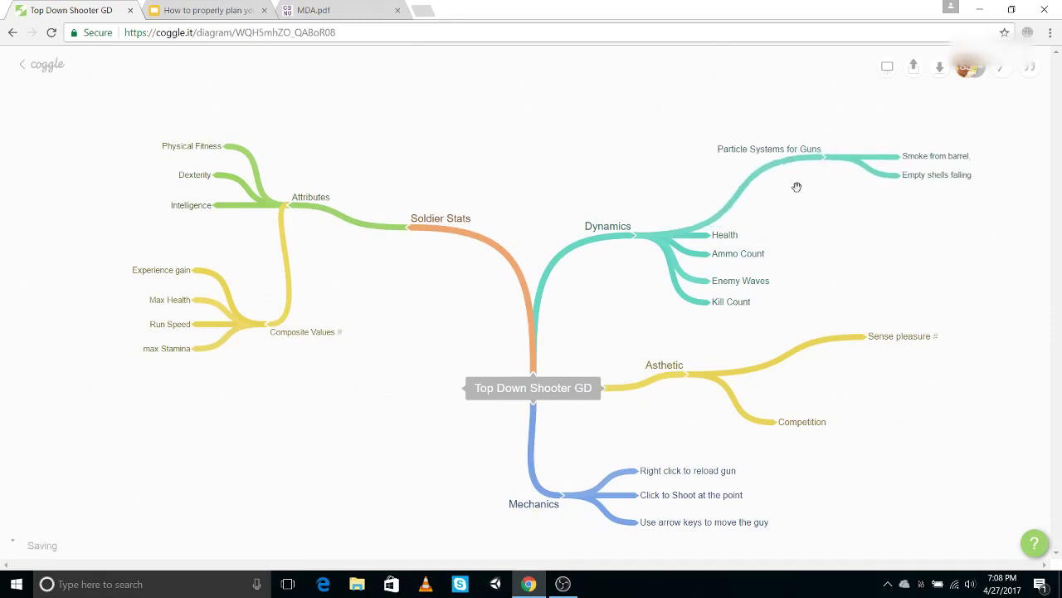
scroll(830, 315, down, 1)
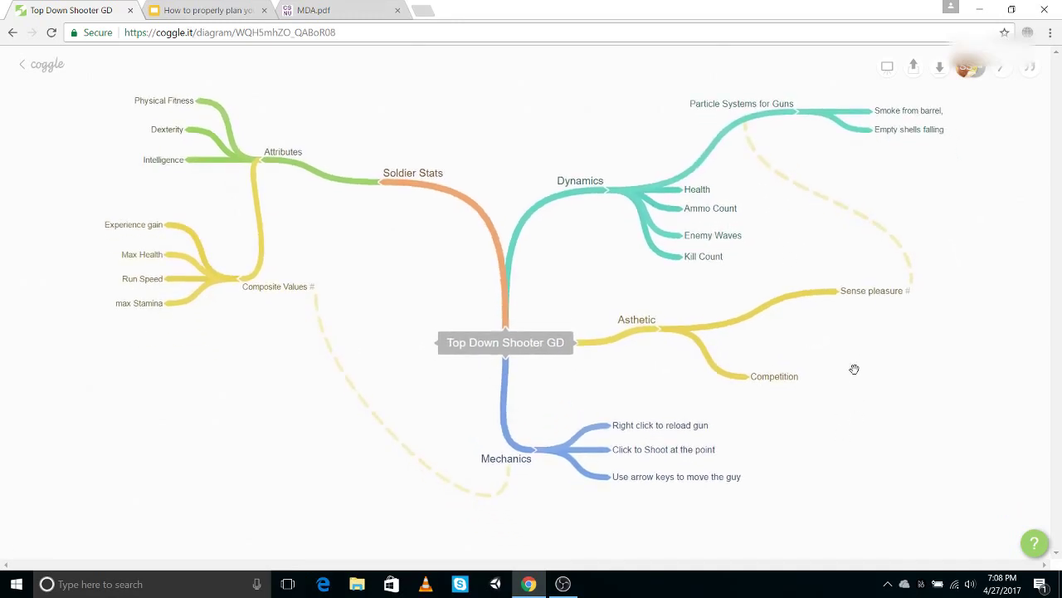
drag(782, 390, 837, 374)
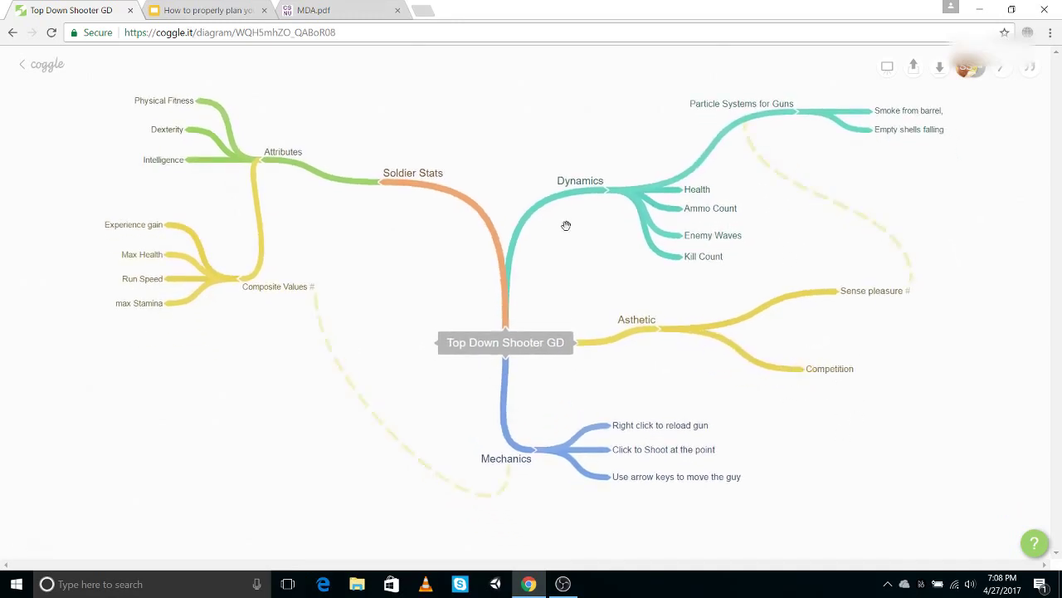
Step: Add a child reading "Multiplayer" below Kill Count on the Dynamics branch and try to link it to Competition
click(605, 187)
text(M)
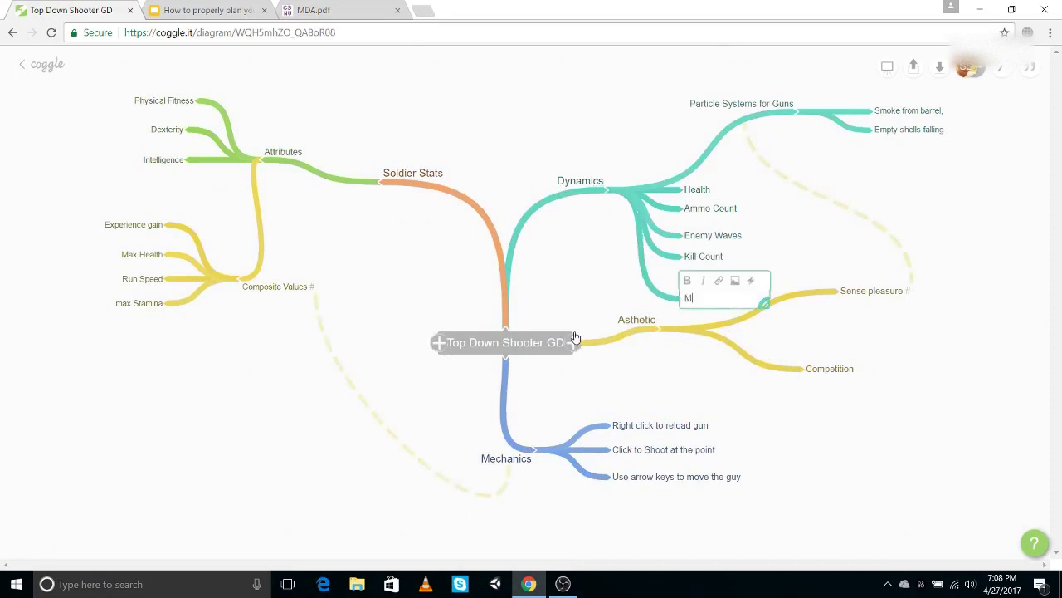
text(ultiplayer)
key(Return)
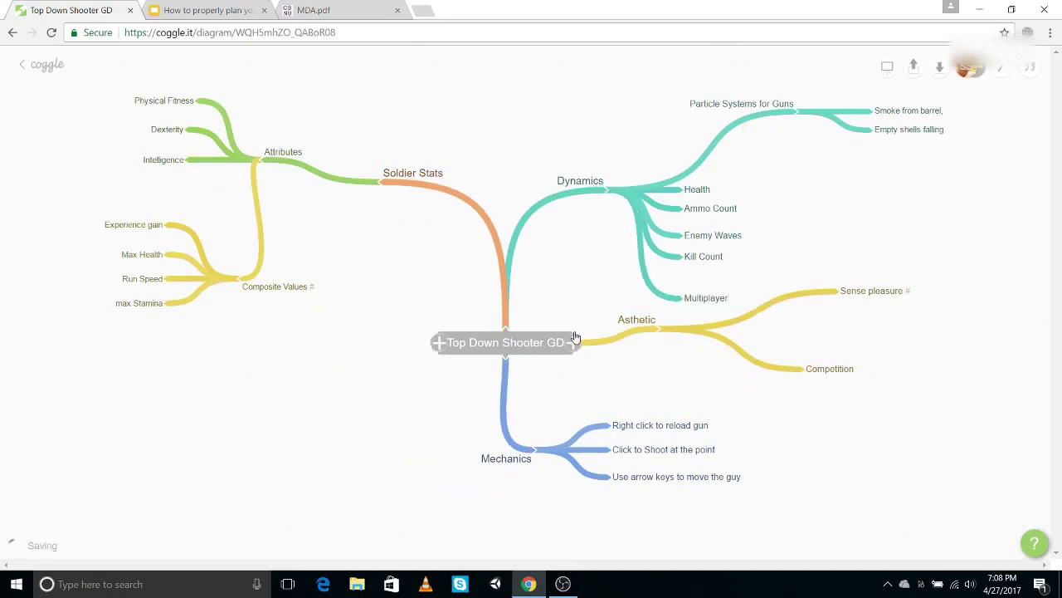
right_click(707, 286)
mouse_move(699, 246)
mouse_down()
mouse_move(844, 368)
mouse_move(834, 370)
mouse_move(830, 404)
mouse_up()
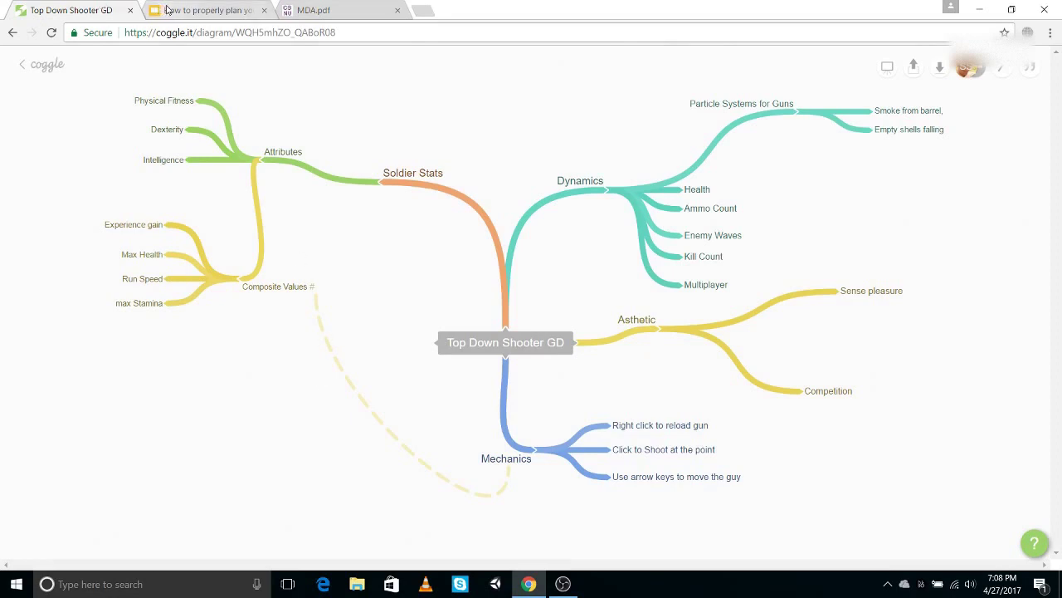
Step: Switch to the planning presentation and browse its slide list toward the "Further Recommendations" slide
click(207, 14)
scroll(105, 477, down, 2)
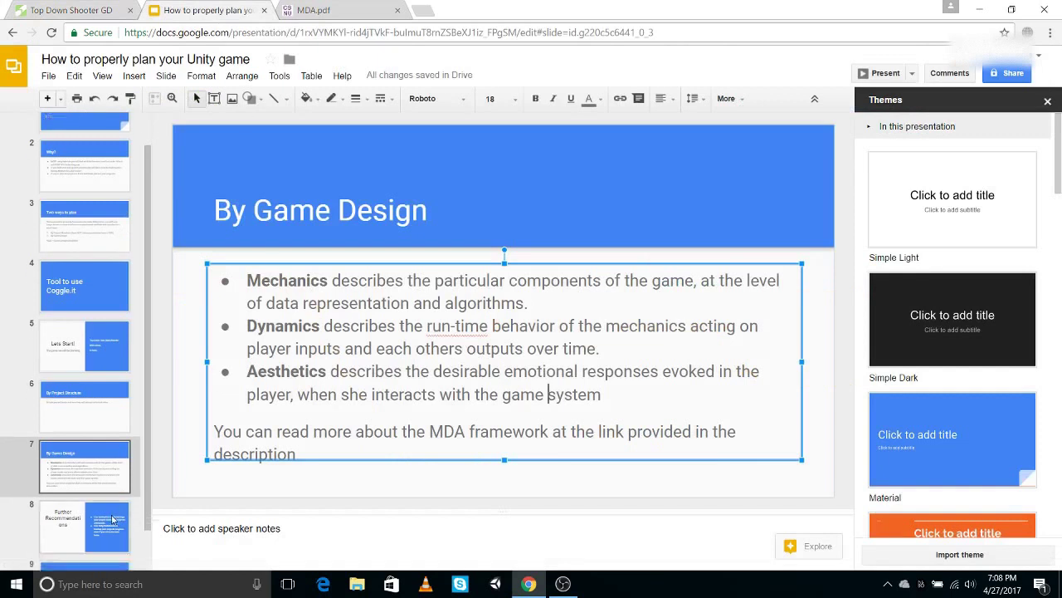